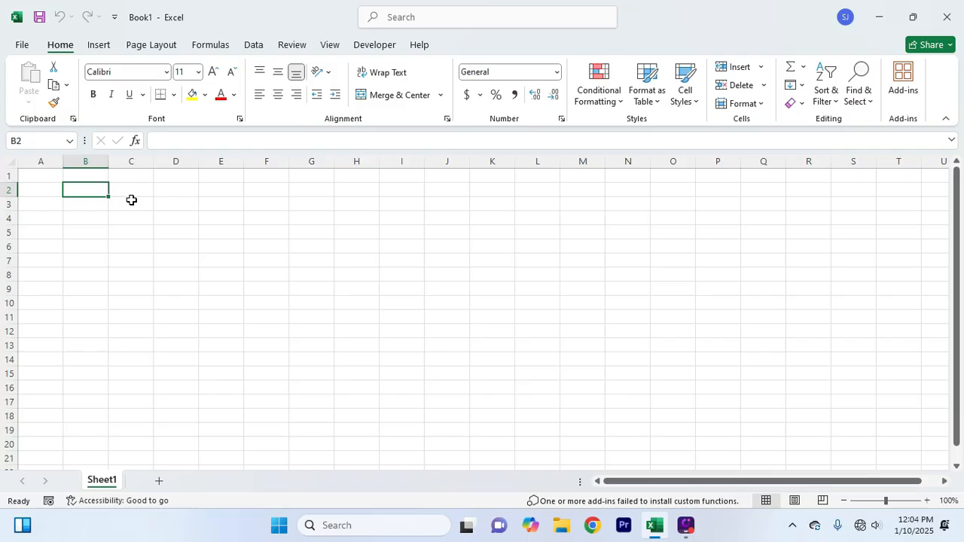
Move around the empty sheet and settle on cell B2 to start the table
click(176, 214)
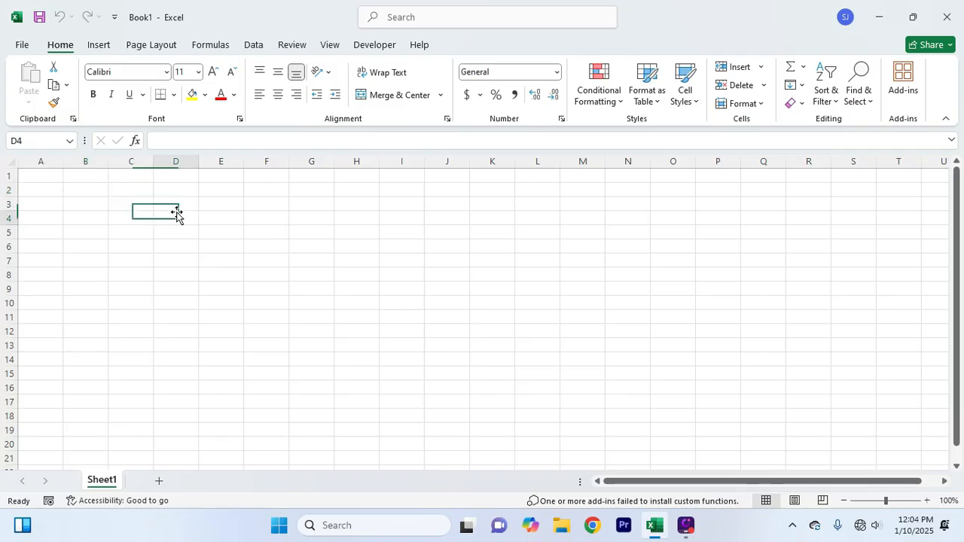
click(131, 238)
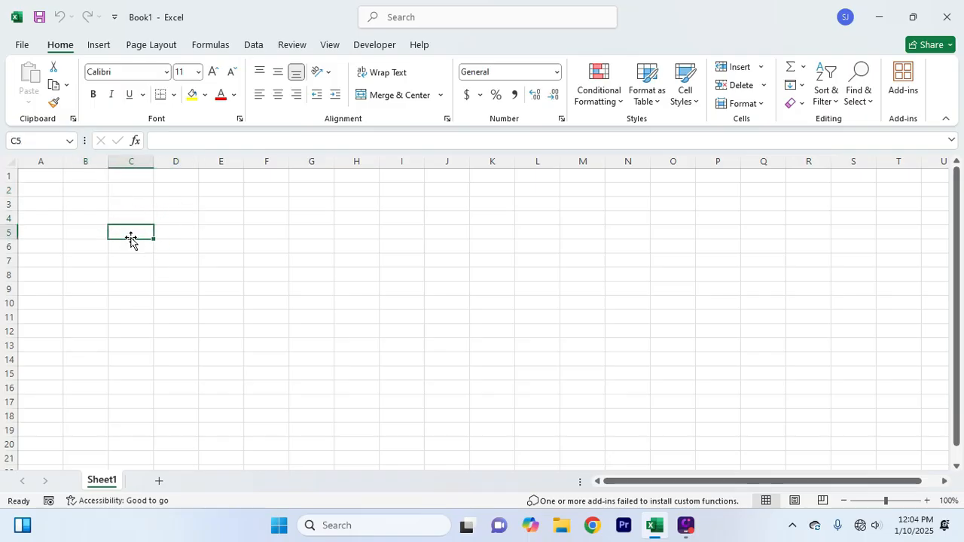
click(86, 196)
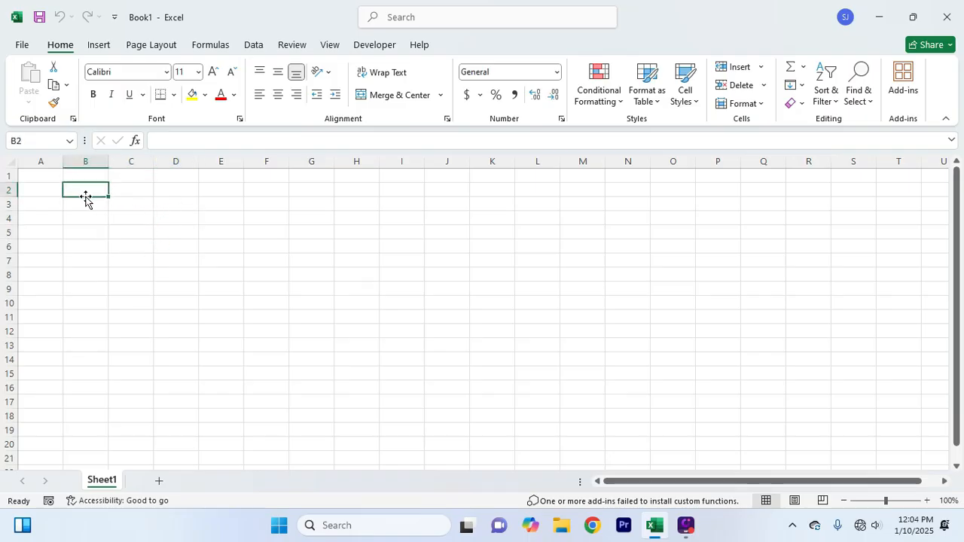
click(174, 204)
click(167, 255)
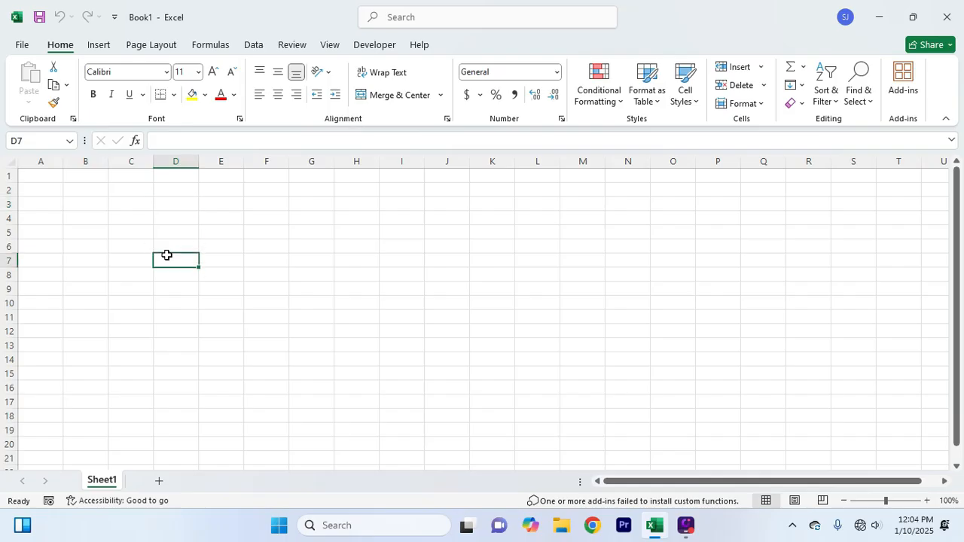
click(93, 196)
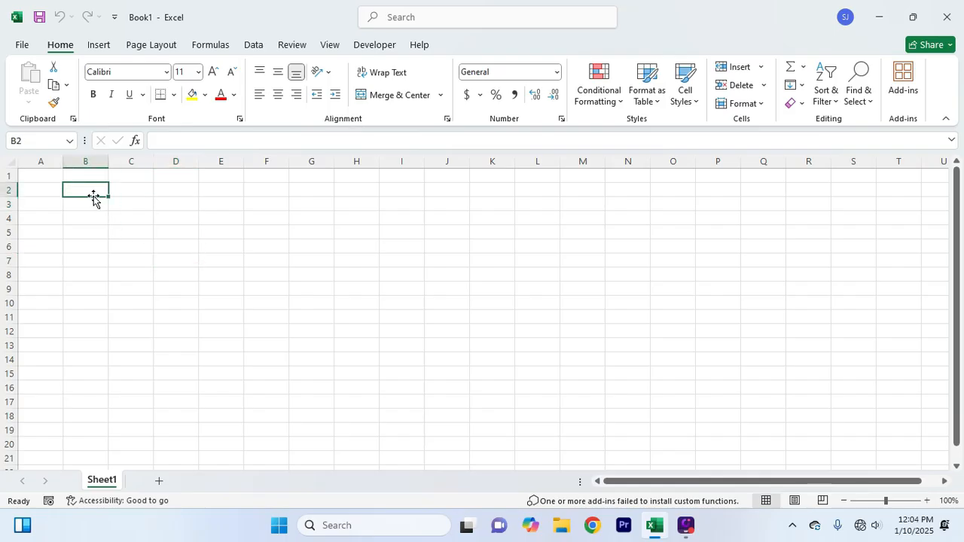
click(129, 163)
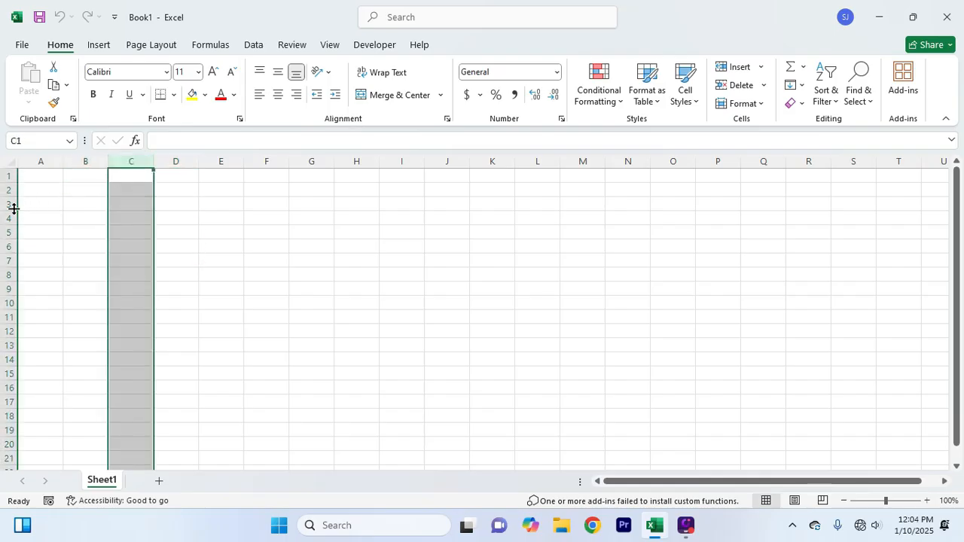
click(228, 238)
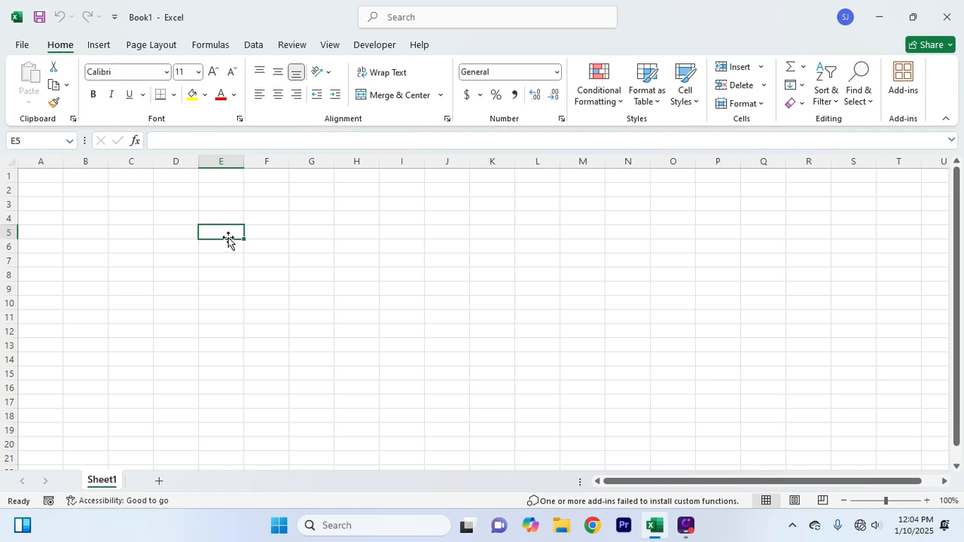
click(122, 204)
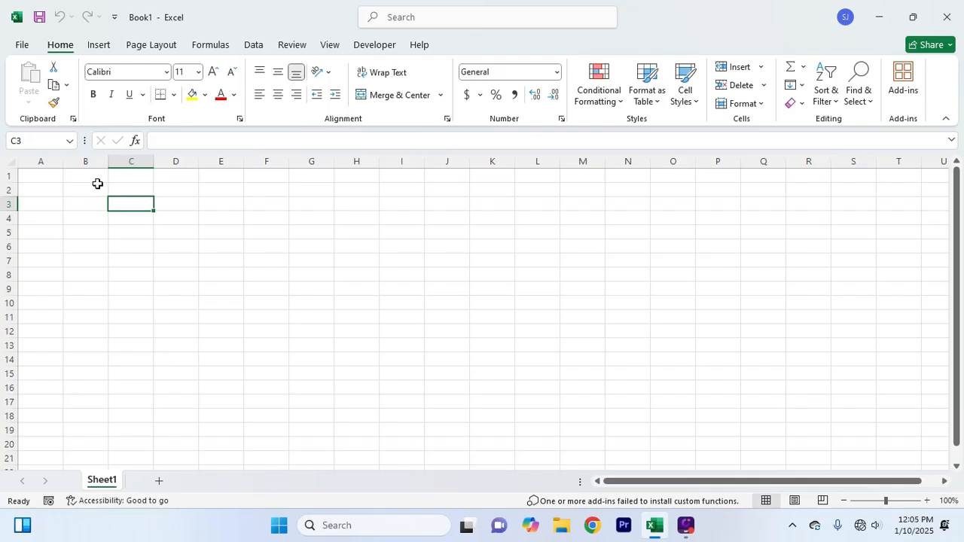
click(93, 190)
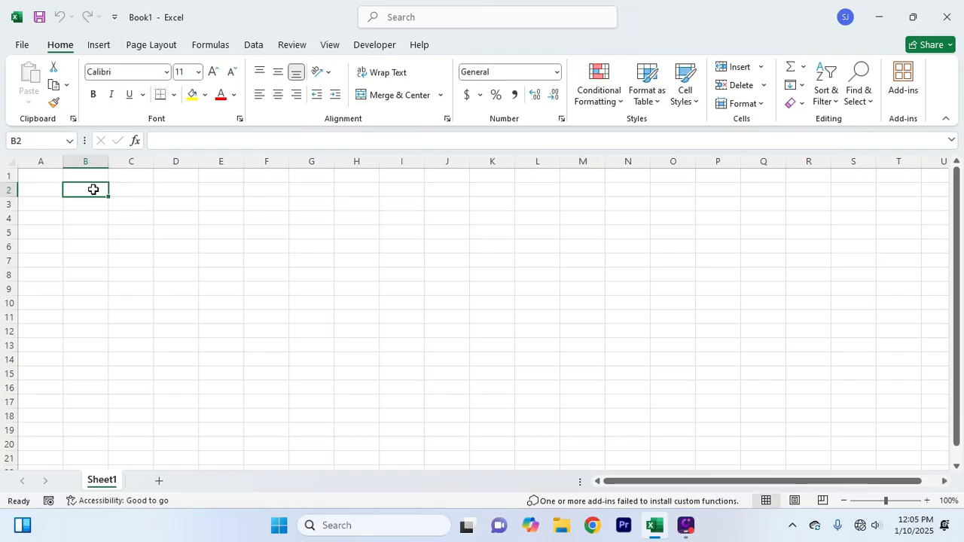
Enter the headers SL NO, NAME, AGE, ADD and PHONE across B2:F2
text(SL NO)
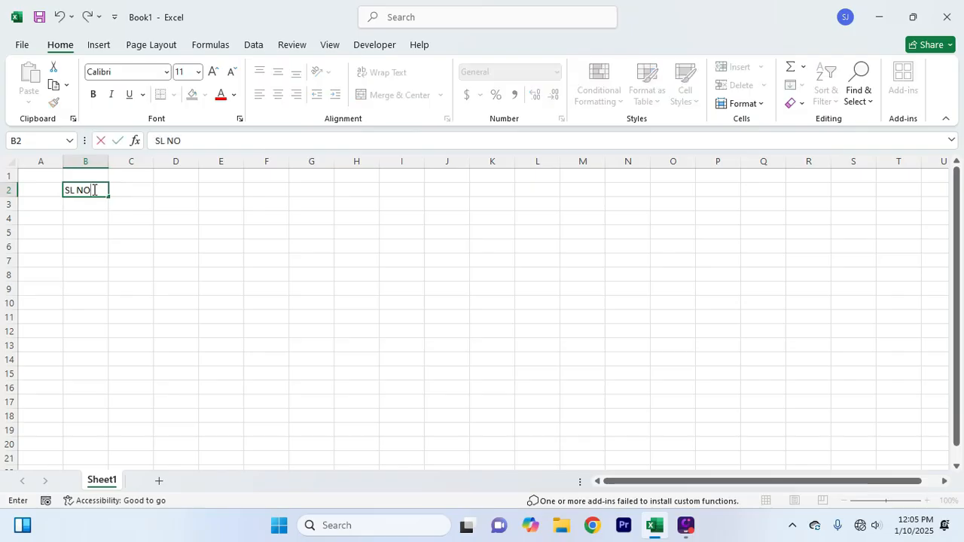
key(Tab)
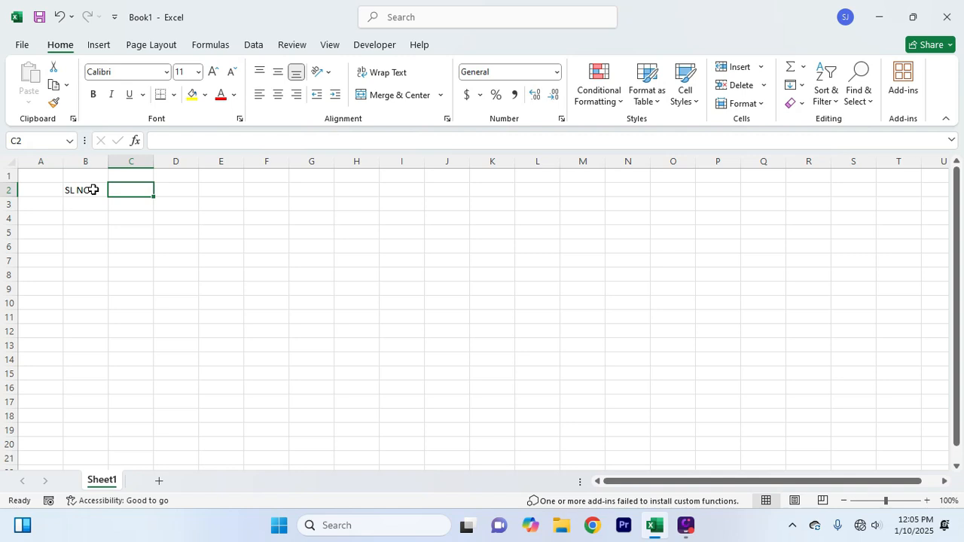
text(NAME)
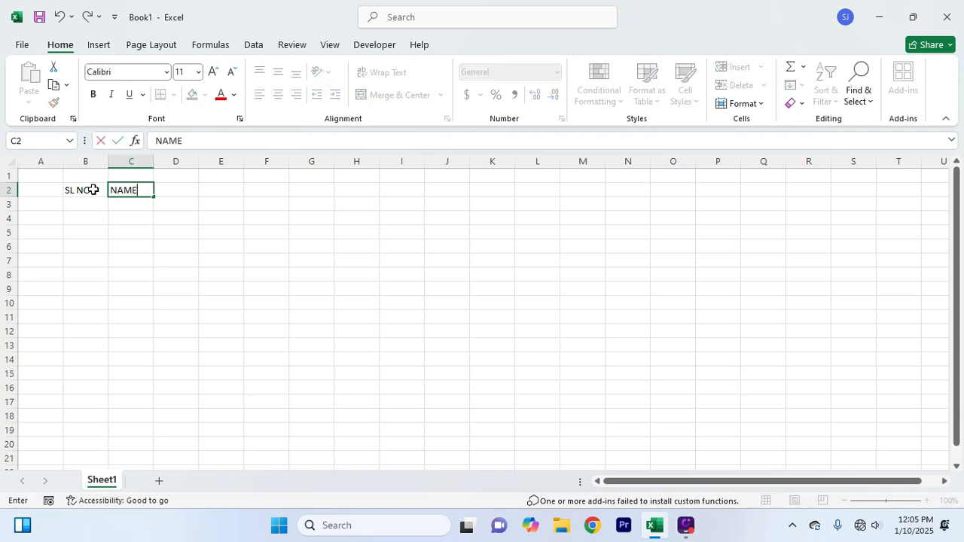
key(Tab)
text(AGE)
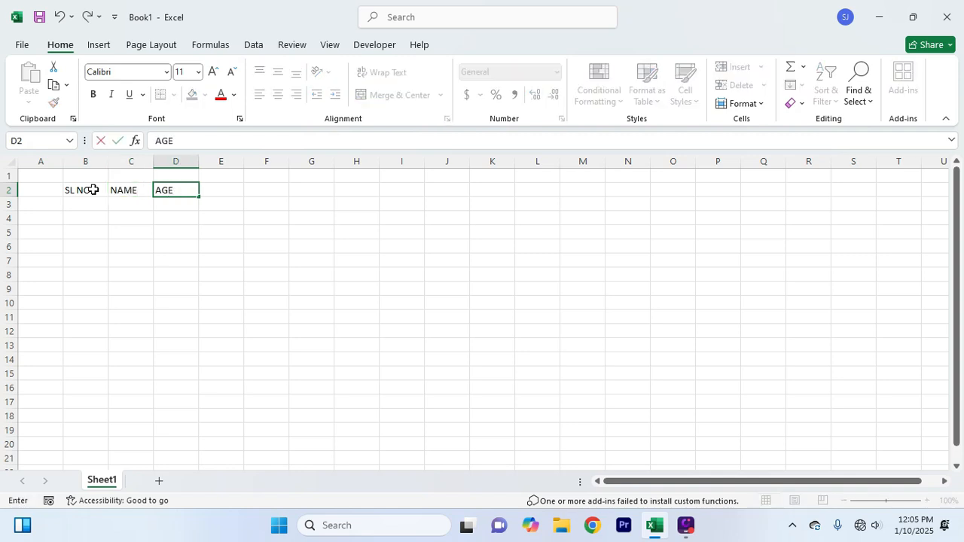
key(Tab)
text(ADD)
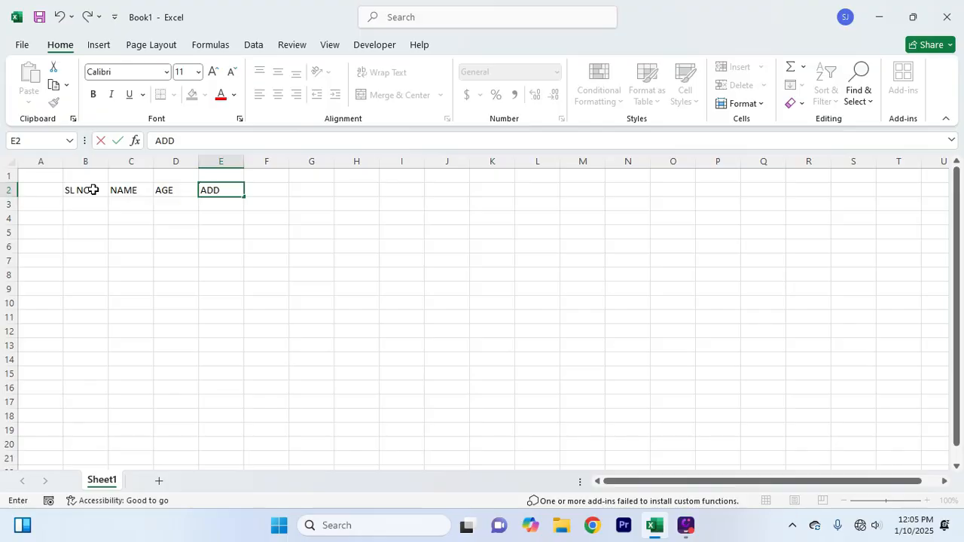
key(Tab)
text(PHONE)
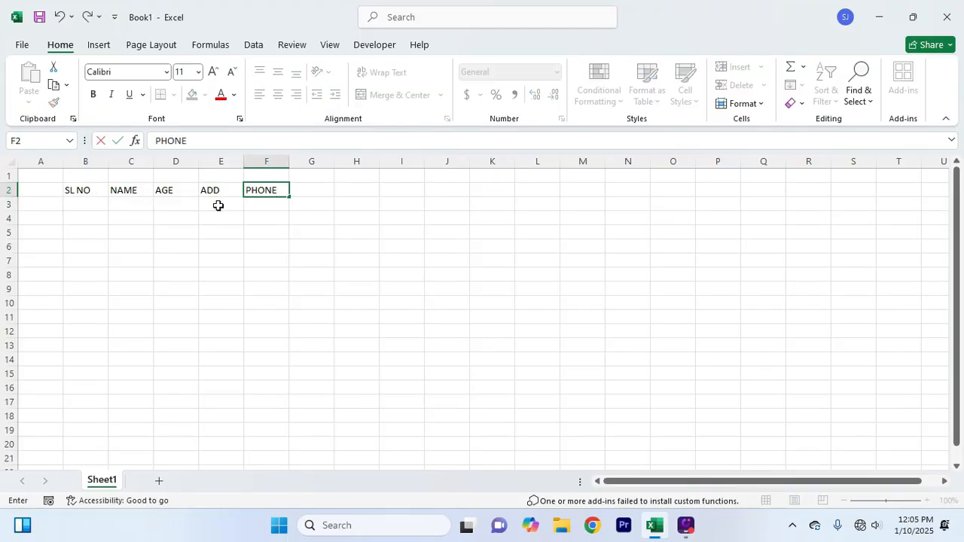
click(239, 231)
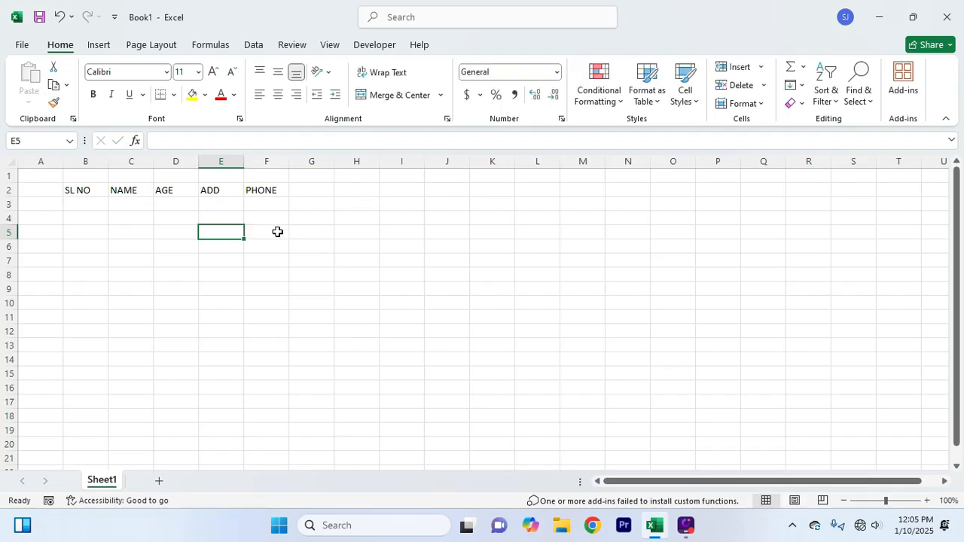
Narrow column B to fit SL NO and widen column C for the names
click(276, 231)
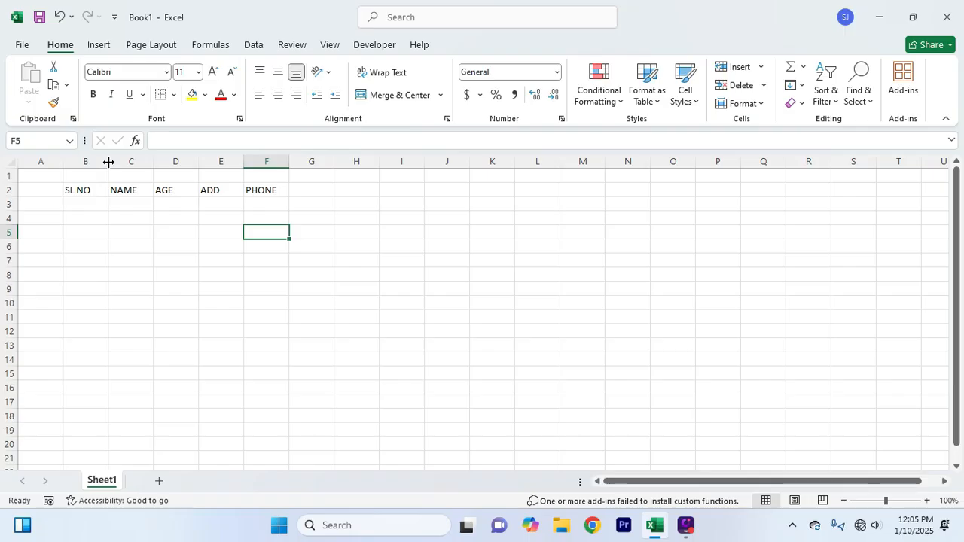
drag(109, 162, 100, 162)
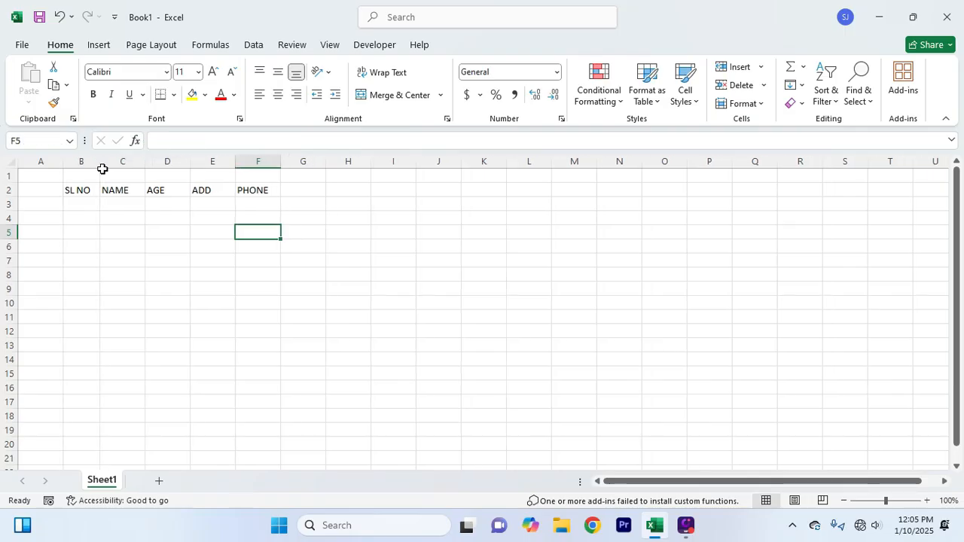
key(super+plus)
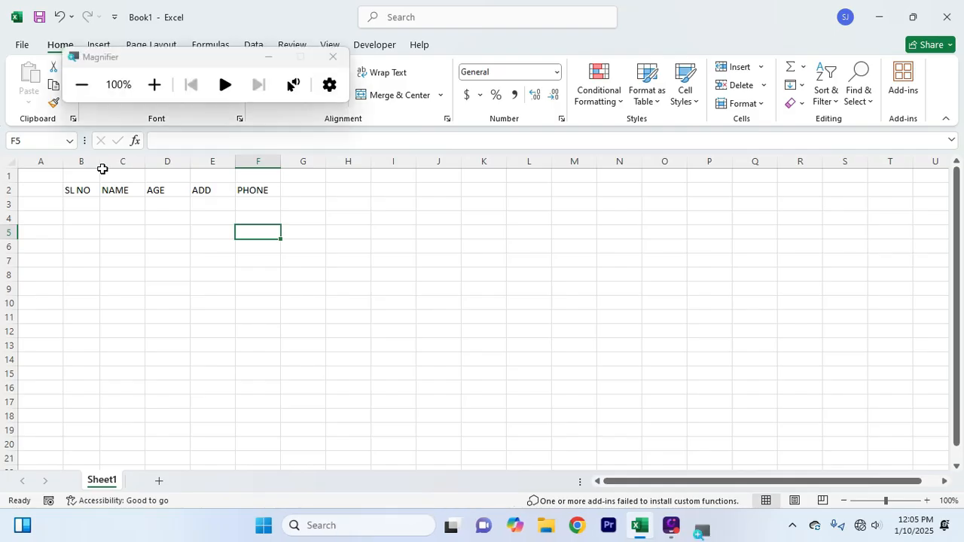
click(268, 56)
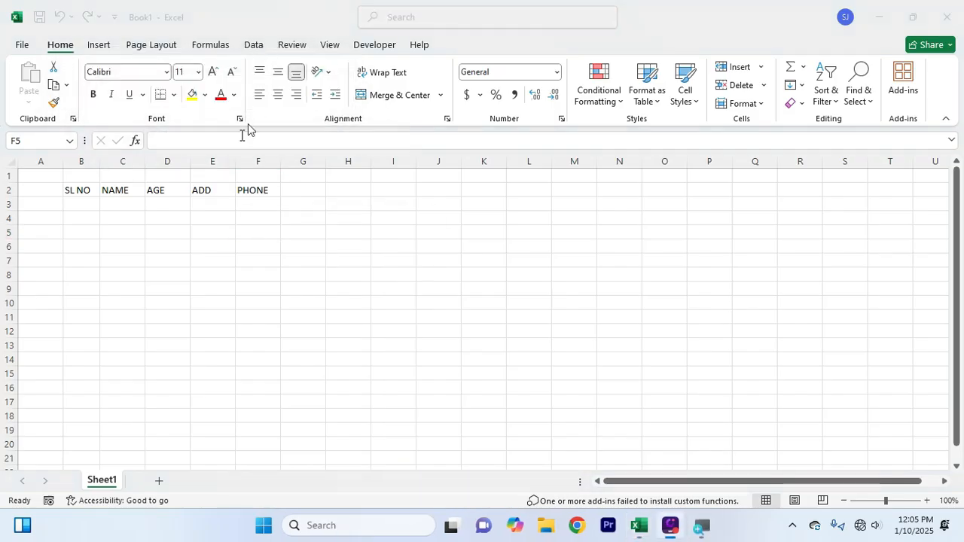
key(super+plus)
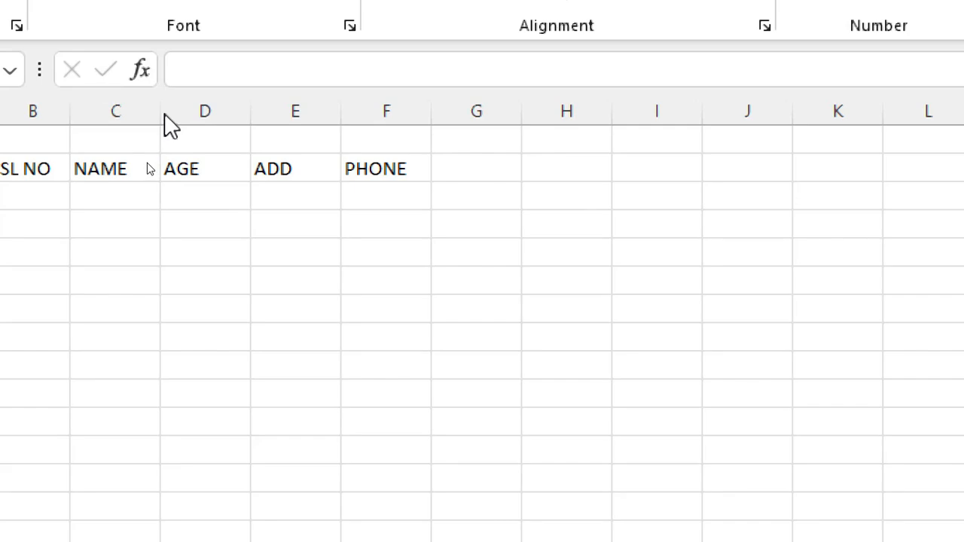
click(163, 112)
drag(162, 112, 250, 119)
key(super+minus)
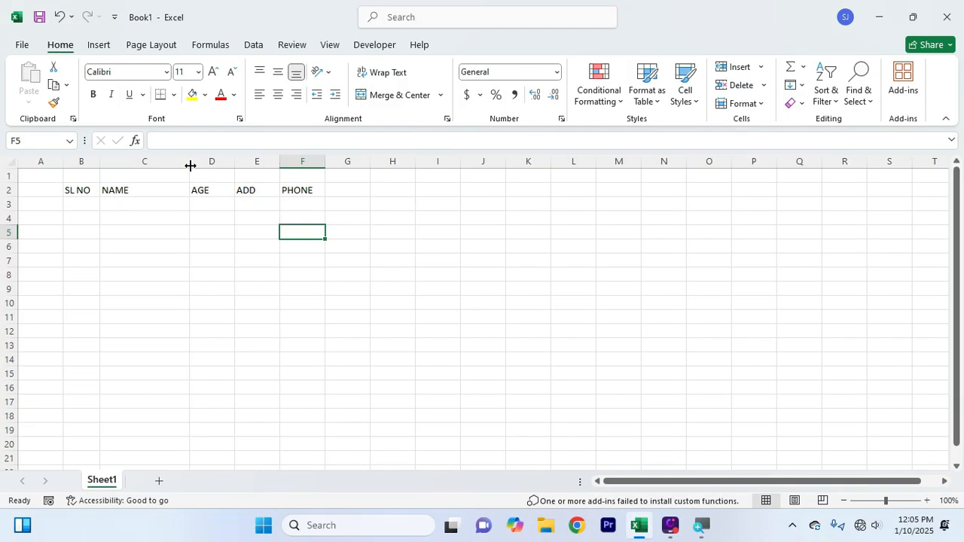
Select the header row cells A2 through E2
click(193, 218)
click(181, 272)
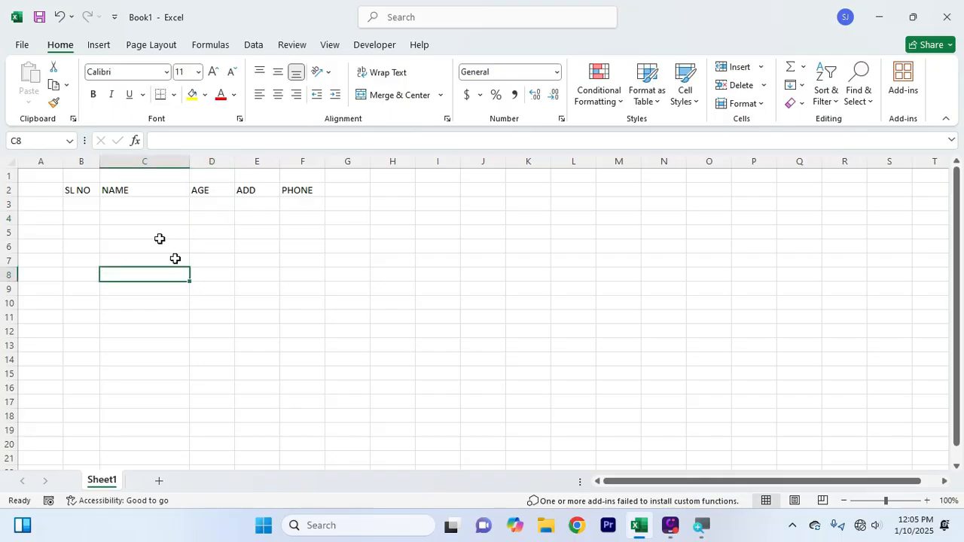
click(96, 204)
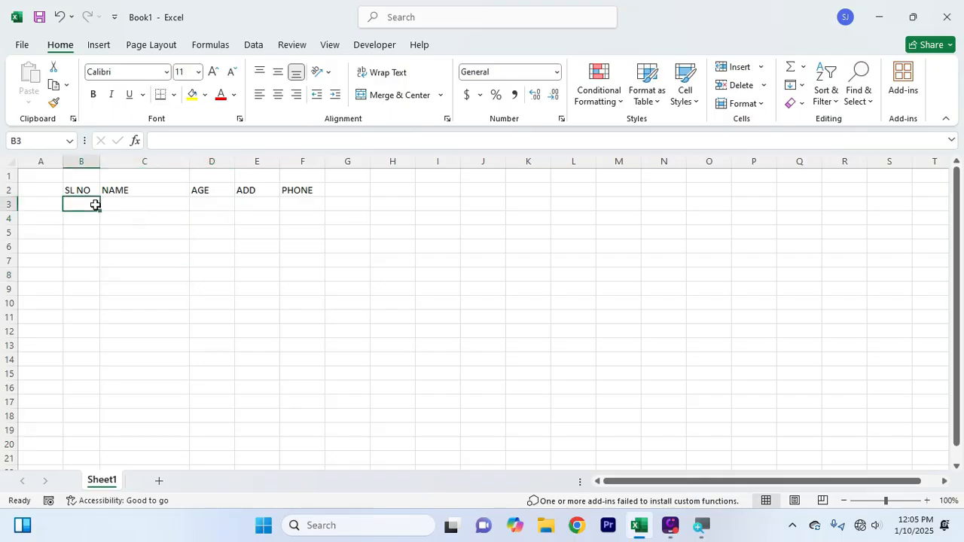
click(220, 274)
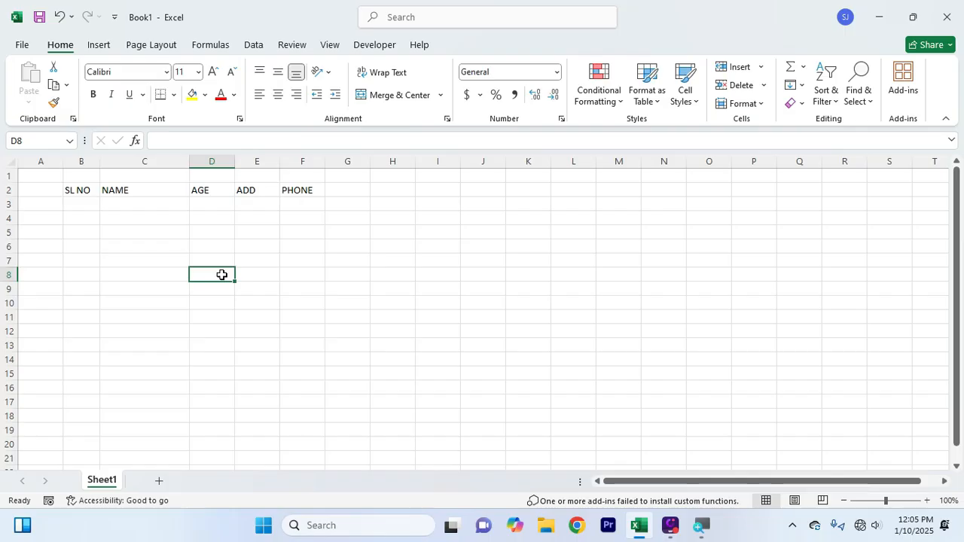
click(289, 229)
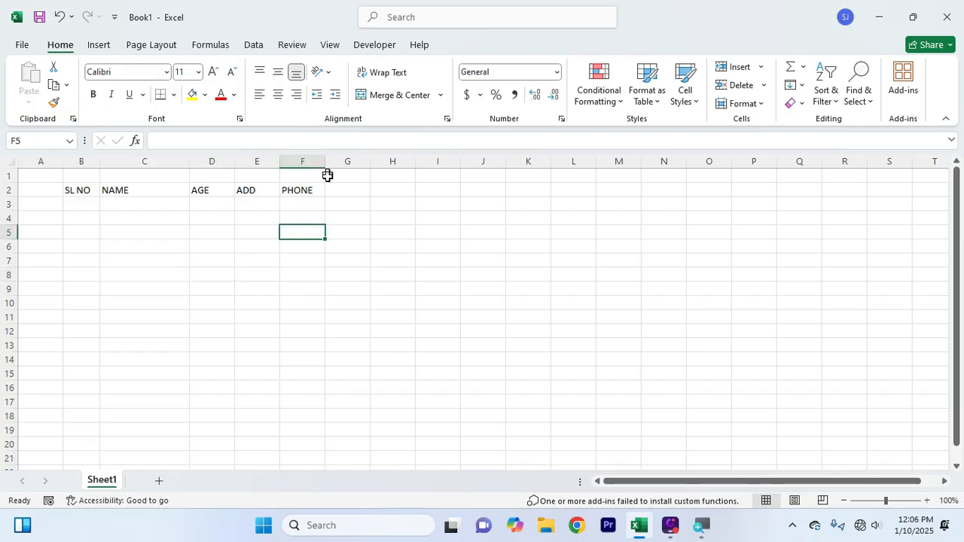
click(63, 191)
drag(63, 190, 267, 188)
click(271, 207)
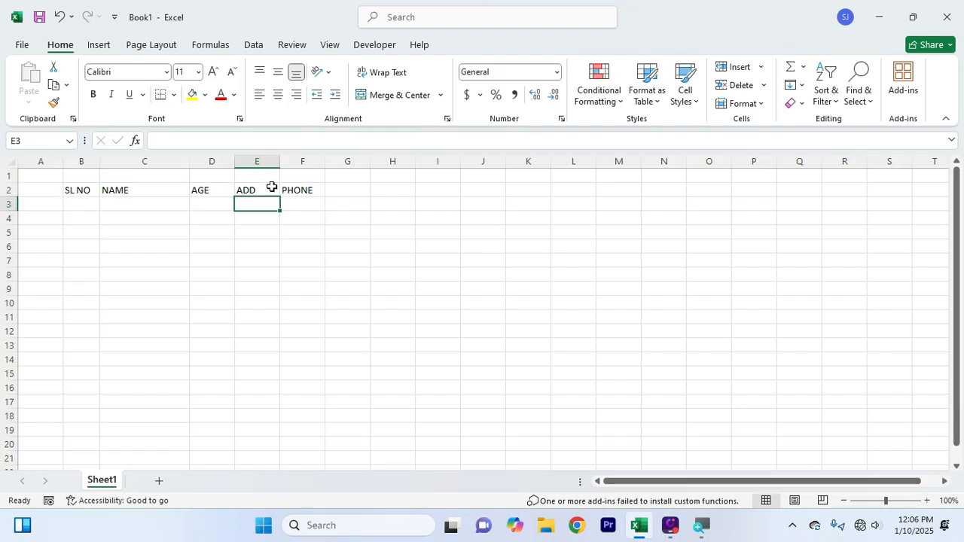
click(305, 204)
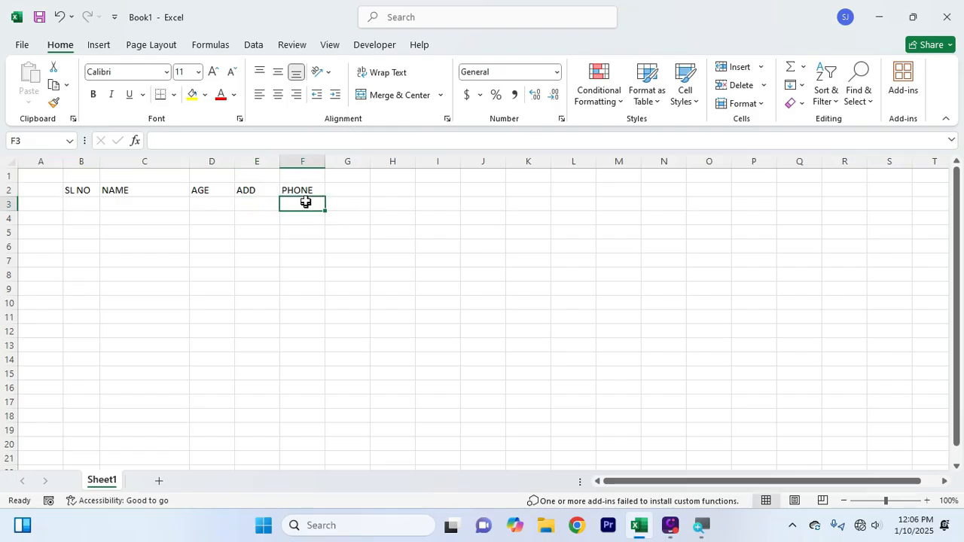
Widen columns F and E, and narrow column D to fit the AGE header
drag(324, 157, 355, 158)
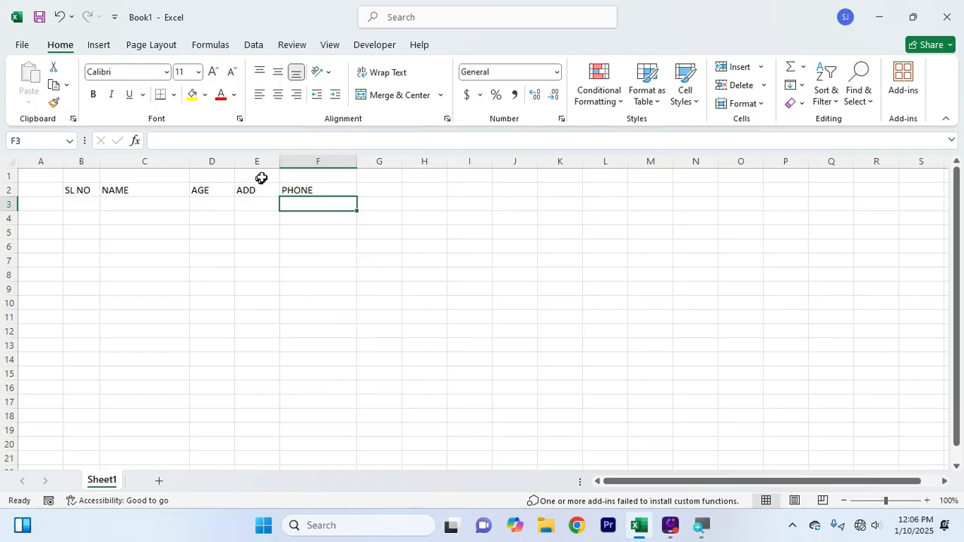
drag(277, 165, 301, 165)
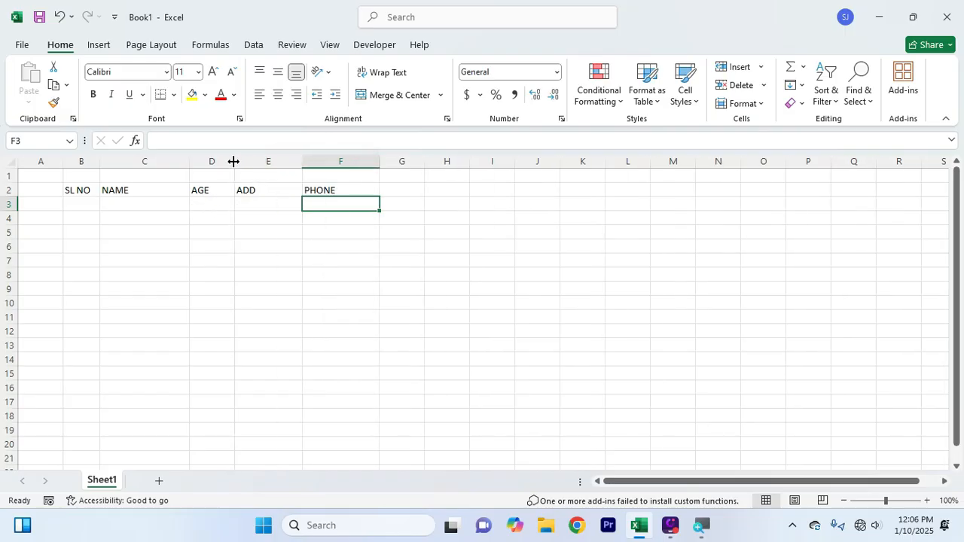
drag(232, 161, 225, 162)
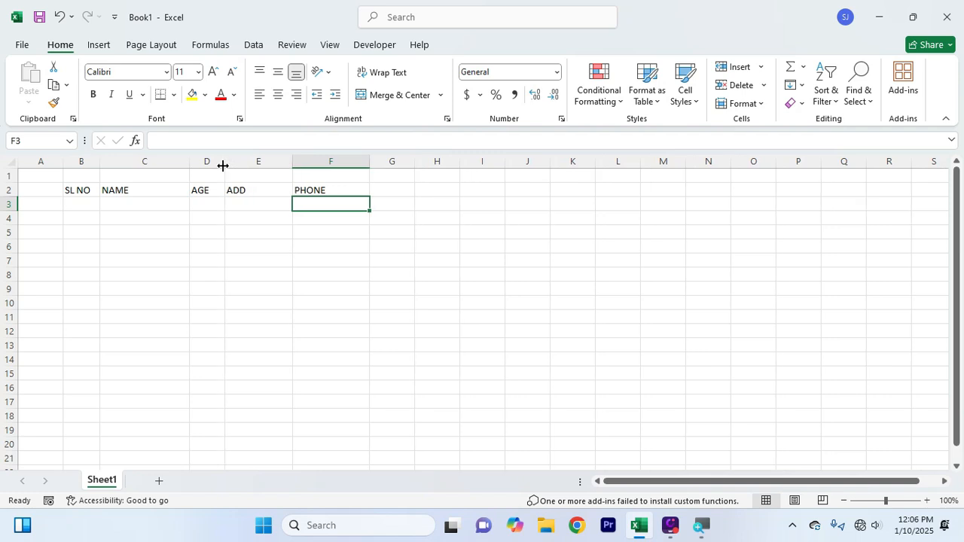
click(211, 230)
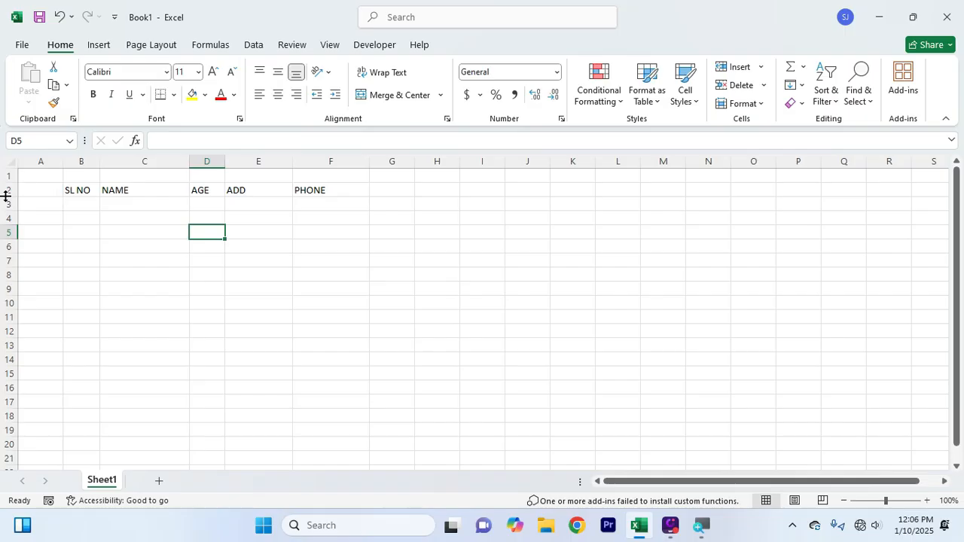
Increase the height of header row 2 by dragging its bottom border down
drag(6, 196, 6, 206)
click(218, 322)
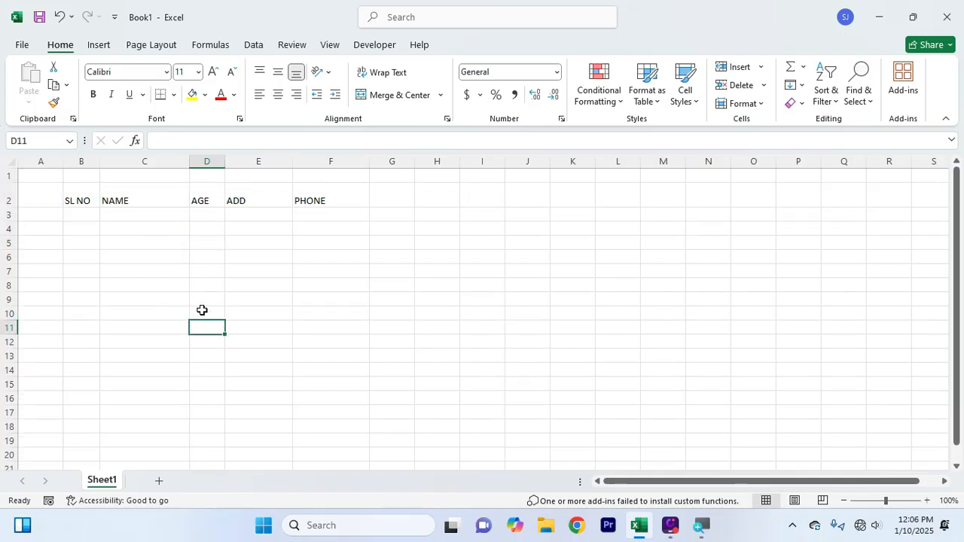
click(144, 249)
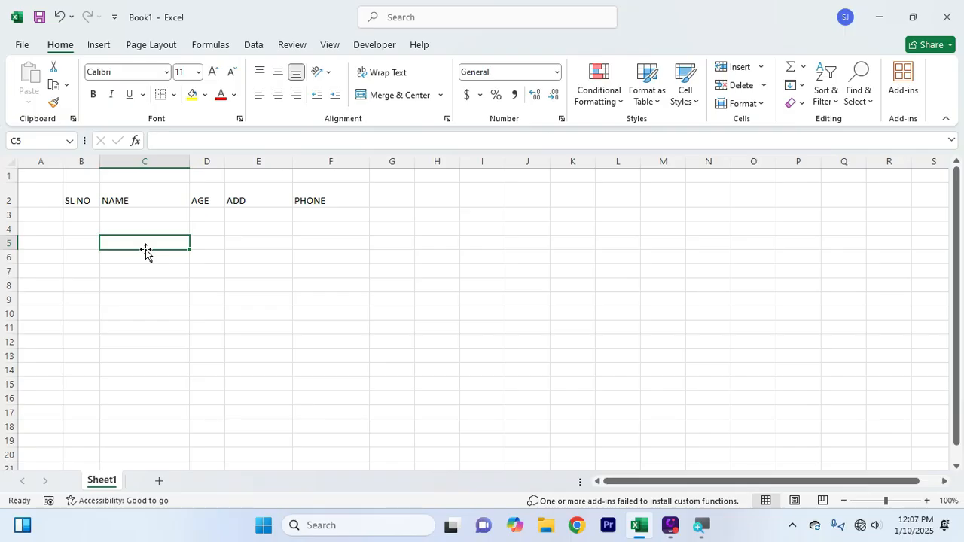
Bold the header labels SL NO through PHONE in B2:F2
click(82, 198)
click(244, 197)
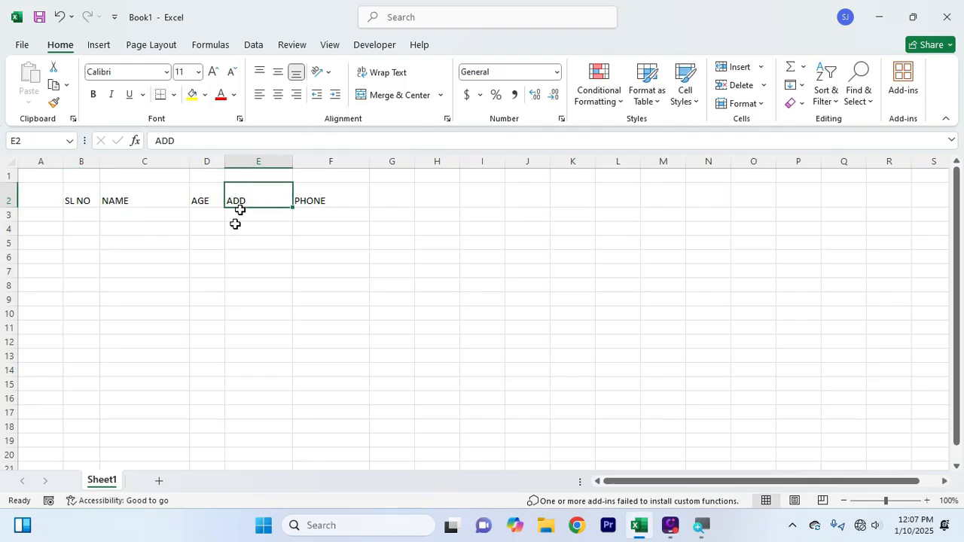
click(184, 286)
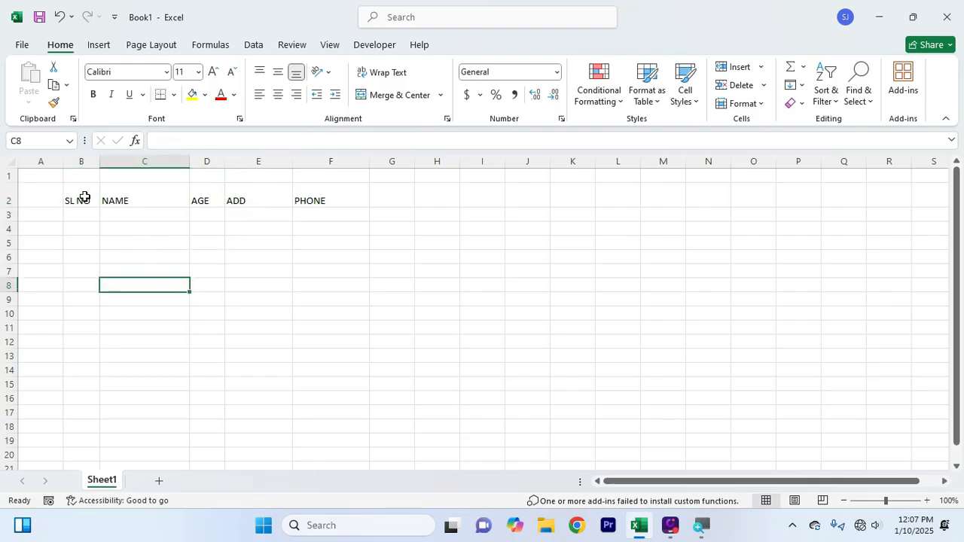
drag(85, 197, 105, 196)
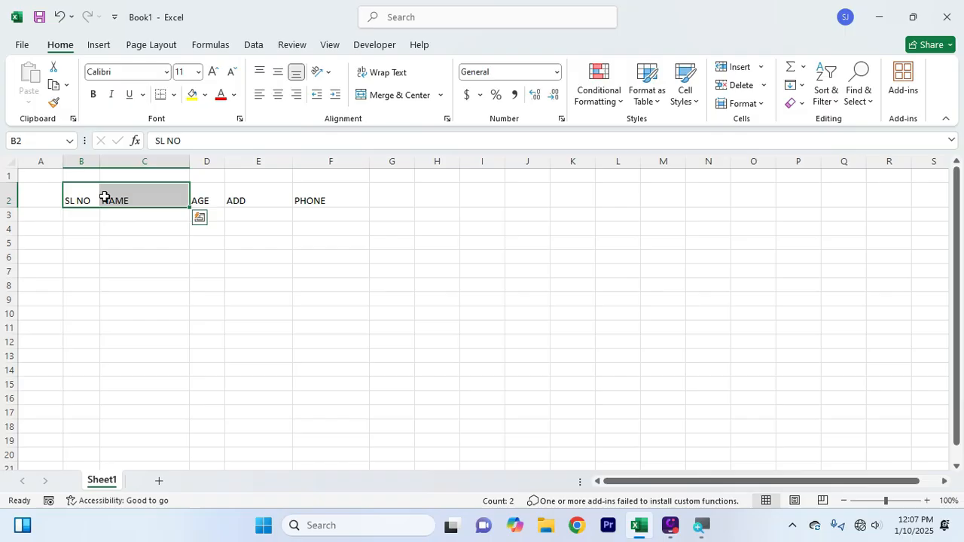
click(114, 255)
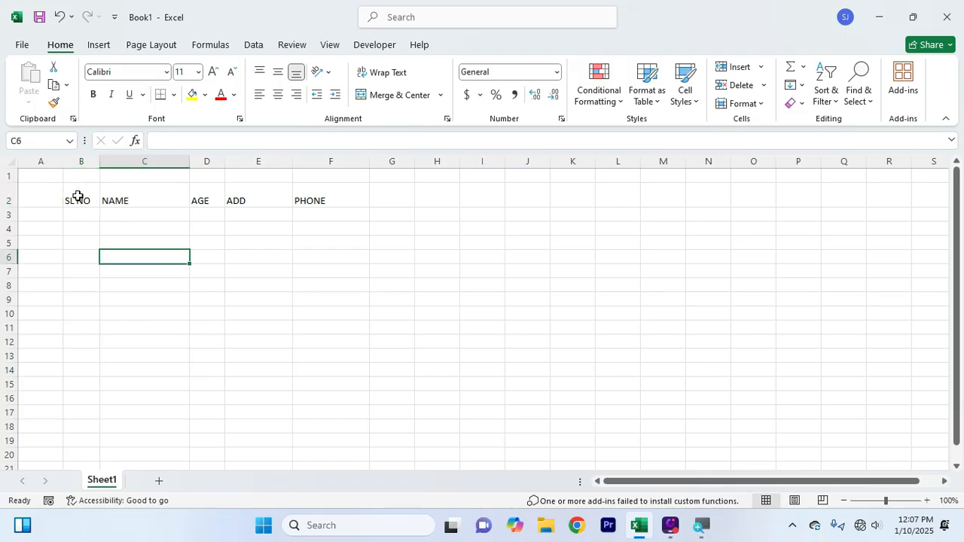
drag(78, 197, 296, 194)
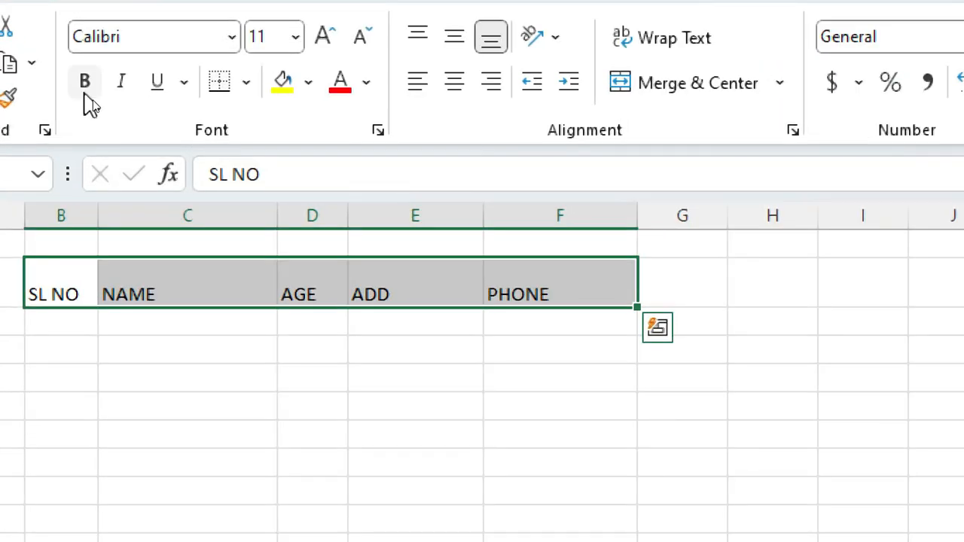
click(85, 91)
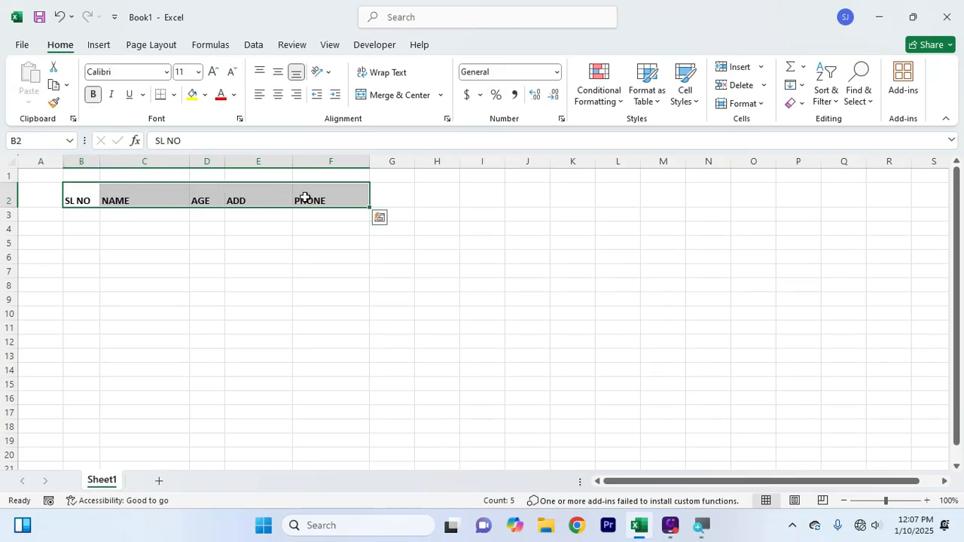
click(252, 202)
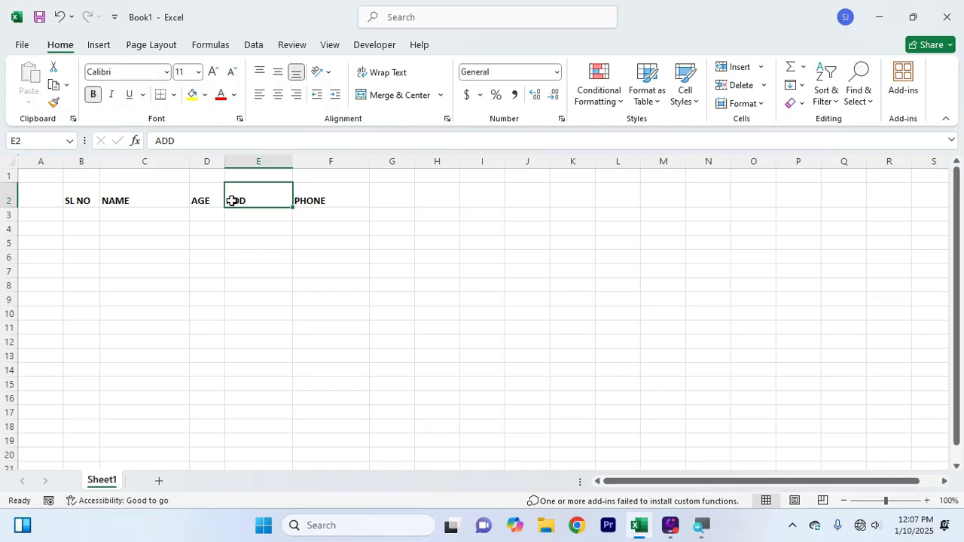
Apply Center and Middle Align to the header cells B2:F2
click(70, 198)
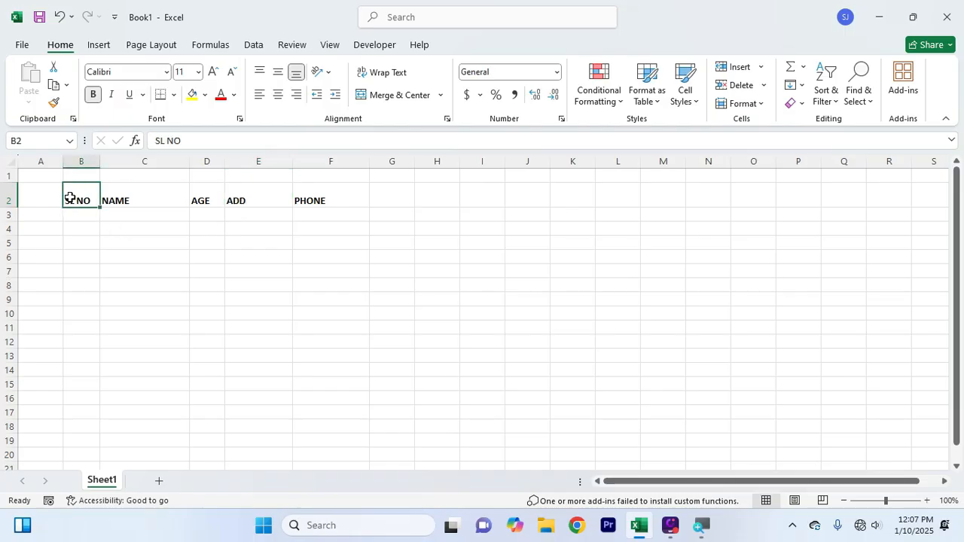
drag(80, 200, 319, 198)
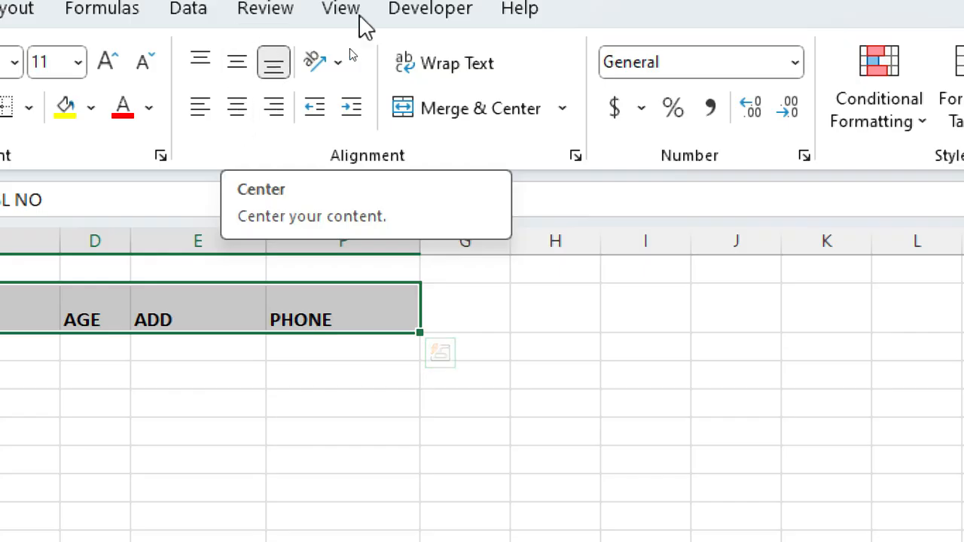
click(236, 113)
key(super)
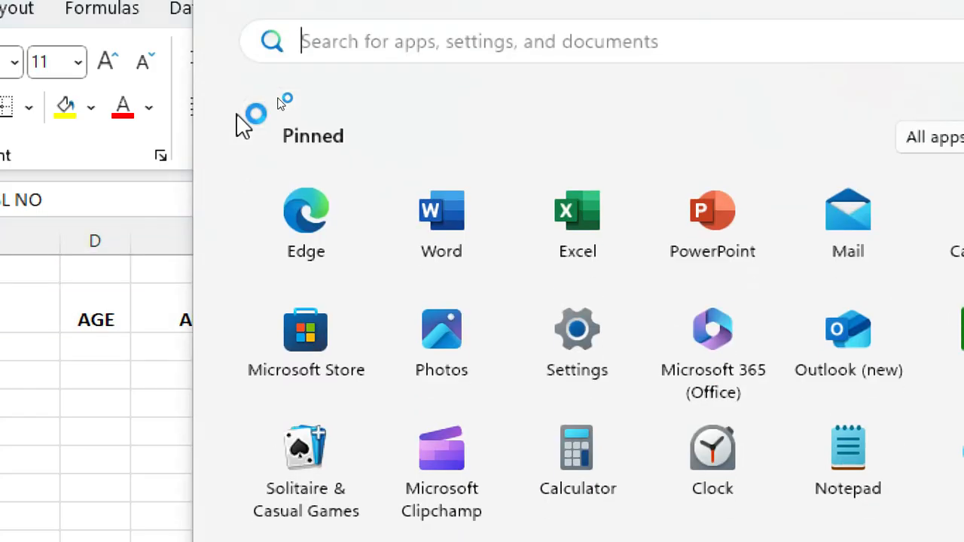
key(super)
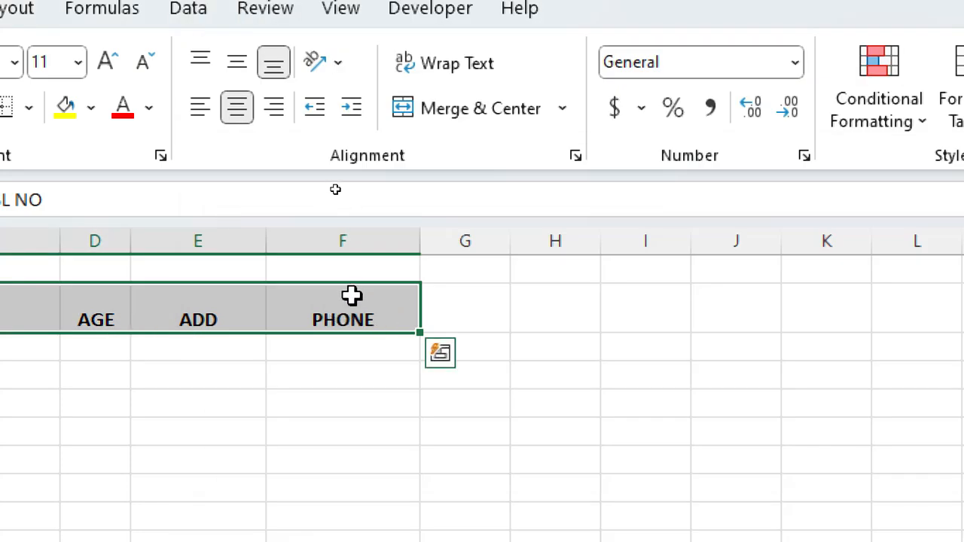
click(236, 68)
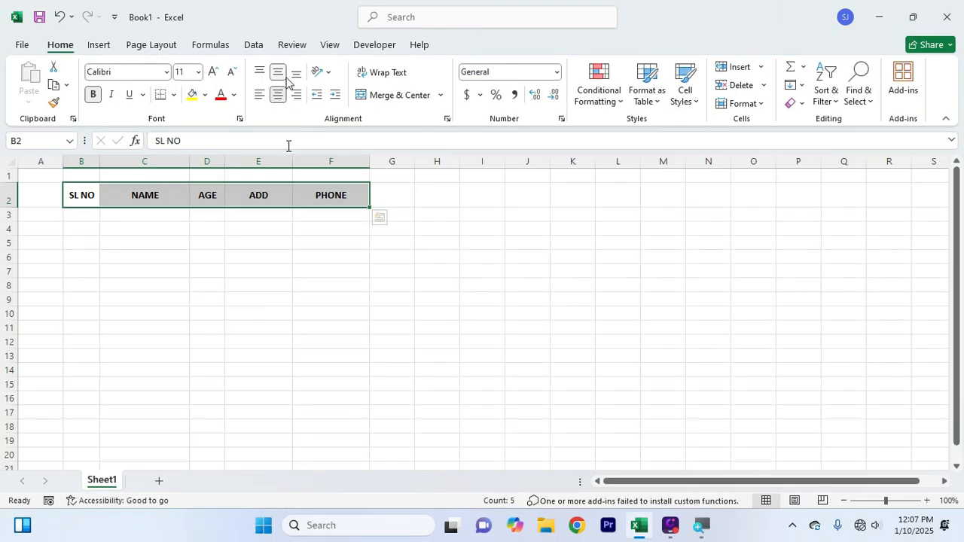
click(152, 513)
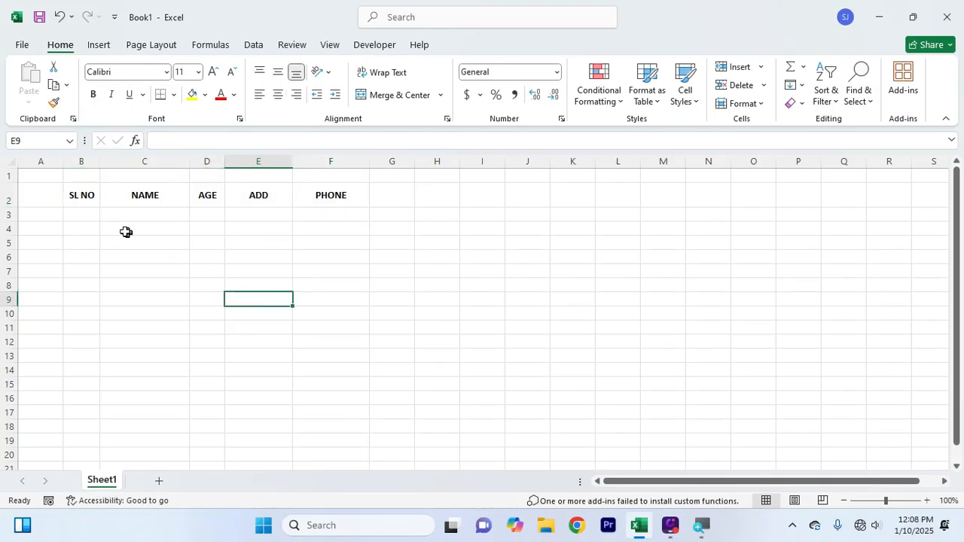
drag(81, 195, 329, 194)
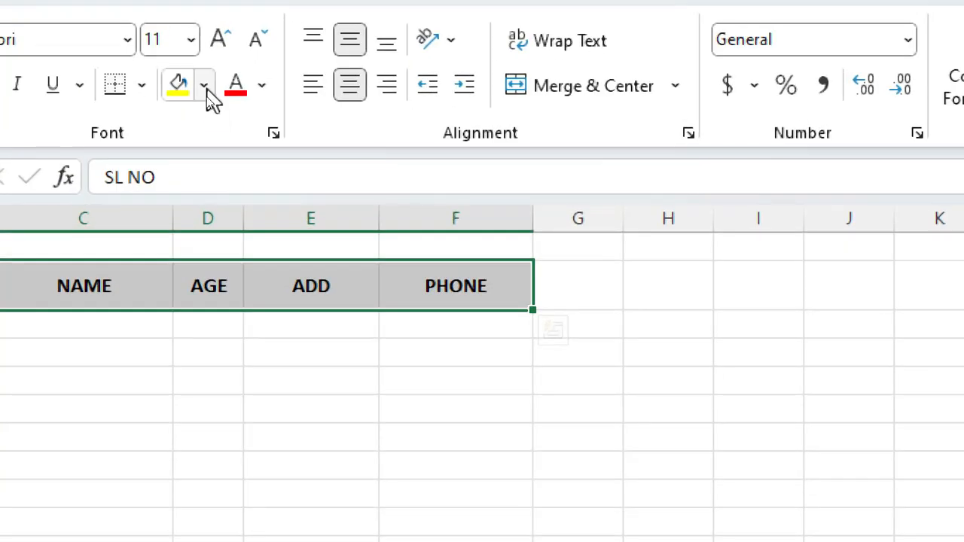
Fill the header cells B2:F2 with a green background
click(204, 86)
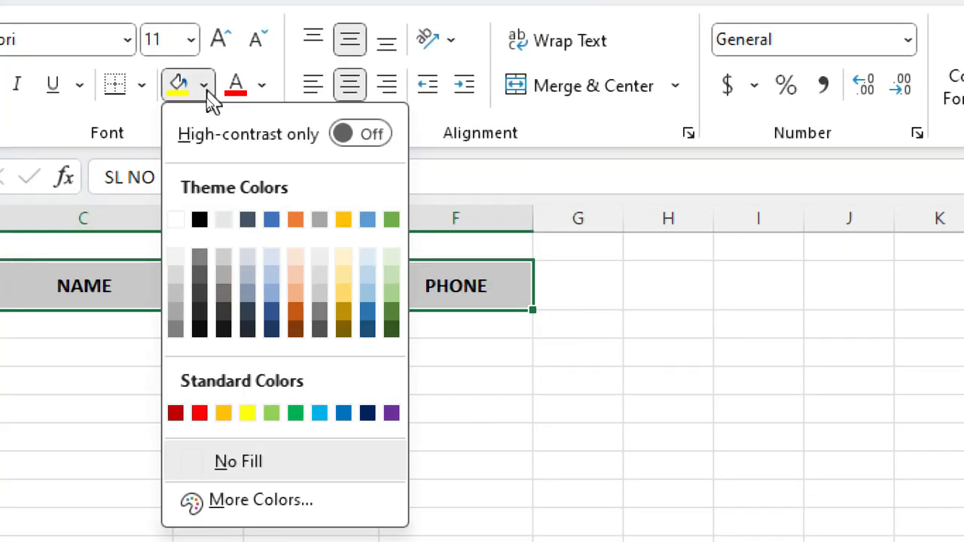
click(397, 300)
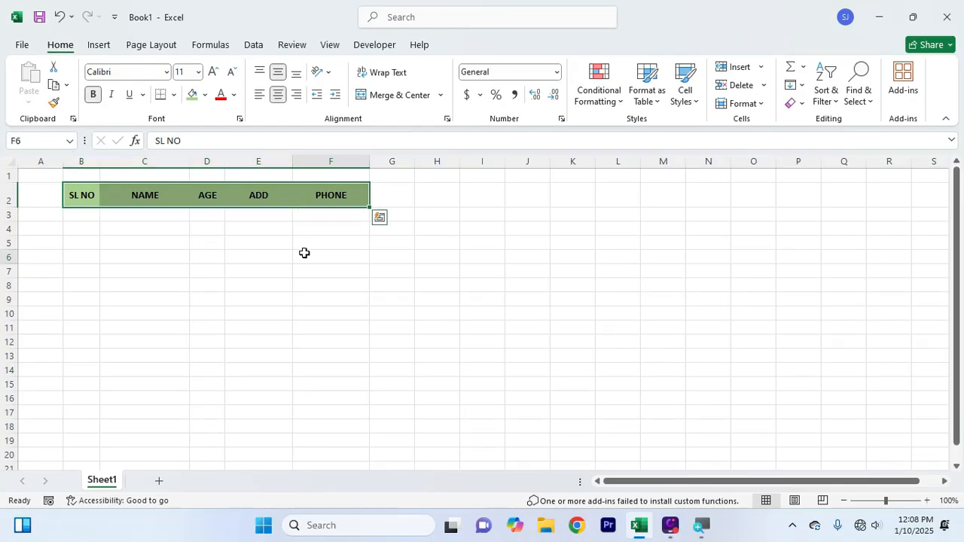
click(302, 253)
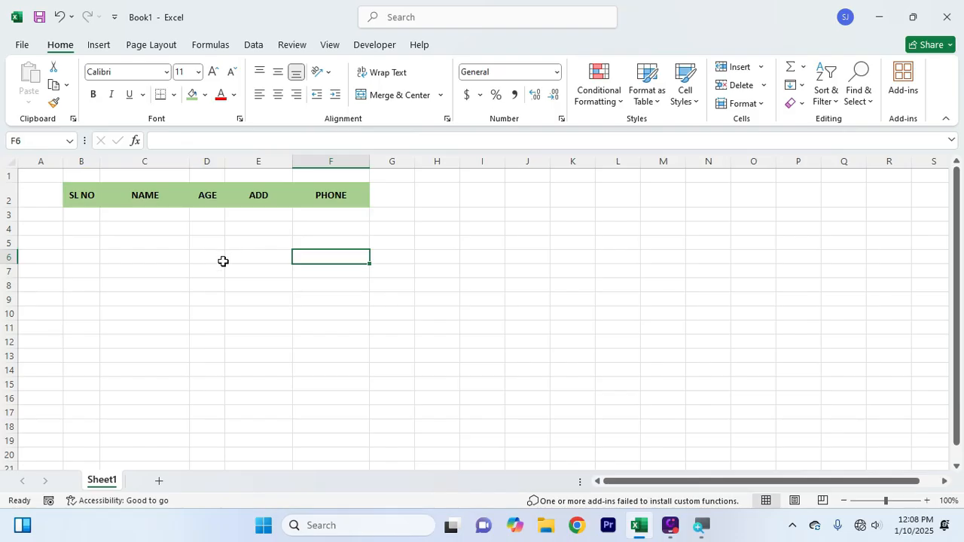
click(203, 259)
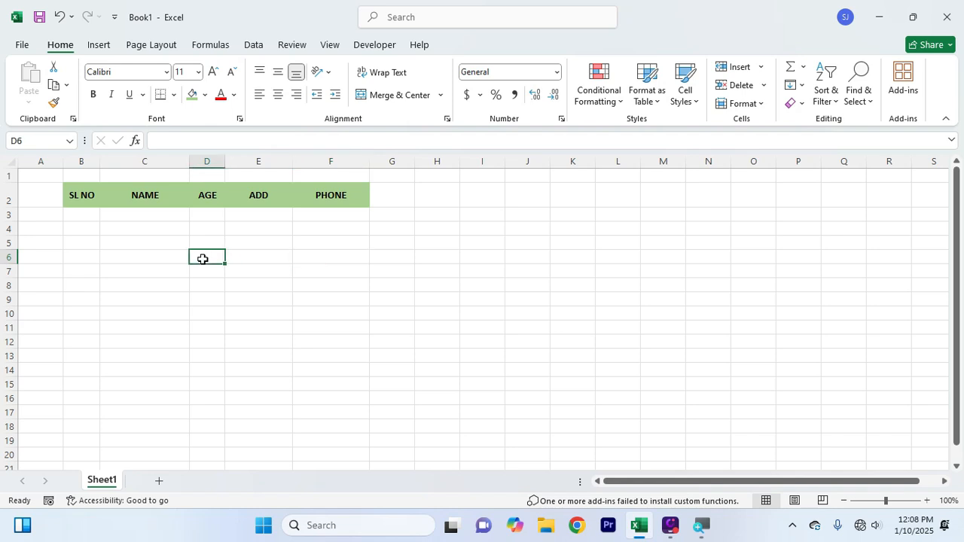
click(91, 213)
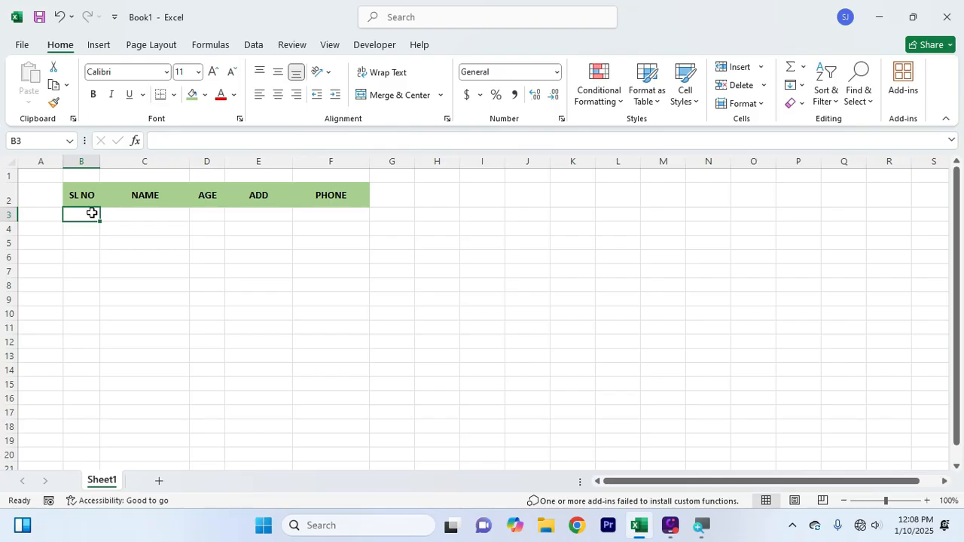
Enter record 1 in row 3: serial 1, the person's name, age 45, address and phone
text(1)
key(Tab)
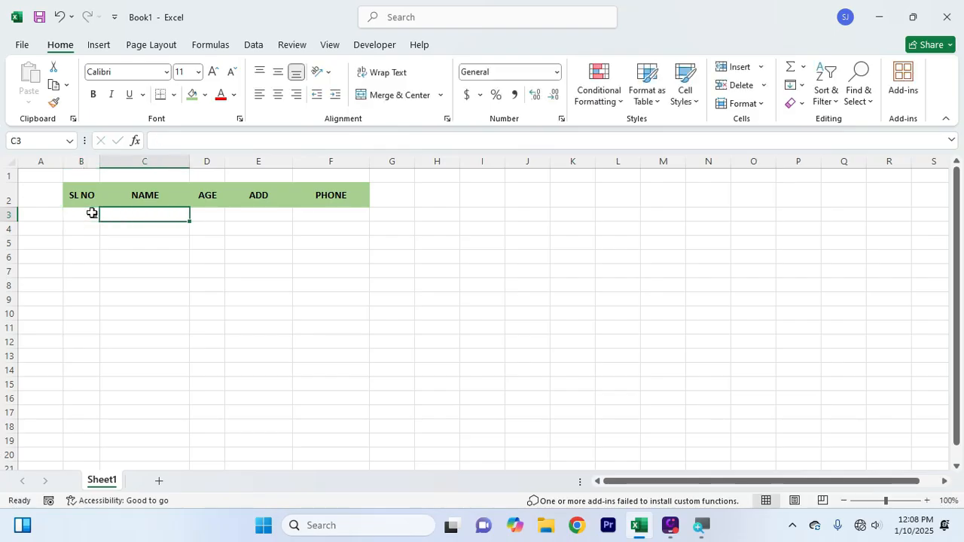
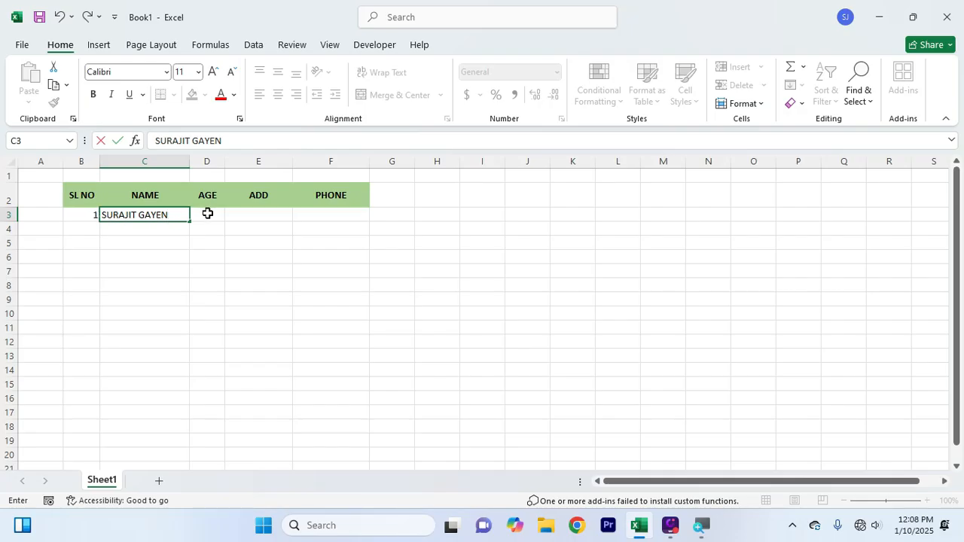
key(Tab)
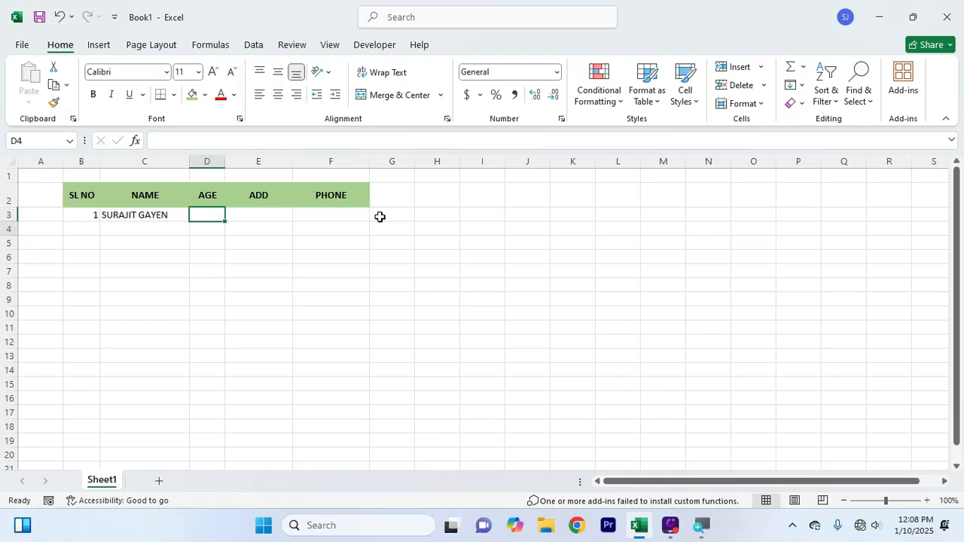
key(Down)
key(Up)
key(Right)
key(Left)
text(45)
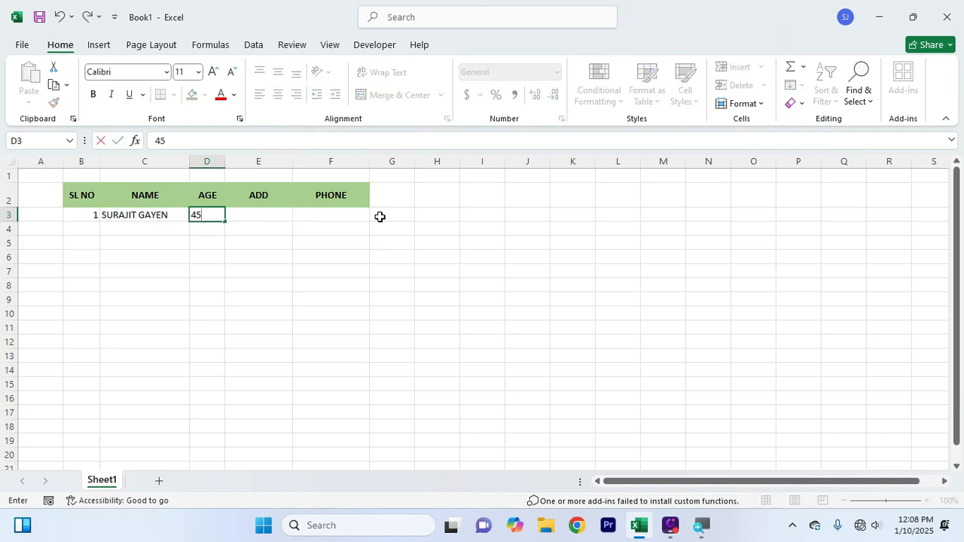
key(Tab)
text(EGRA)
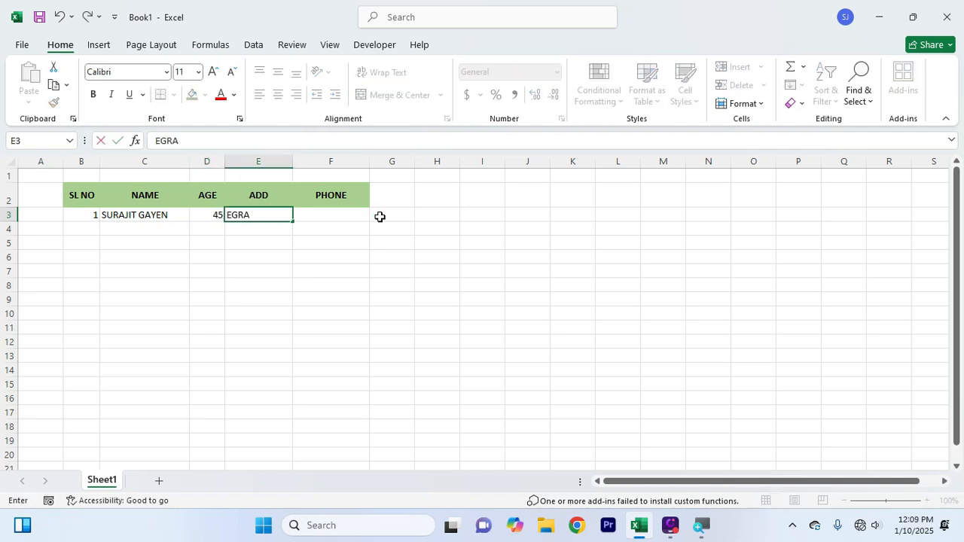
key(Tab)
text(456464646)
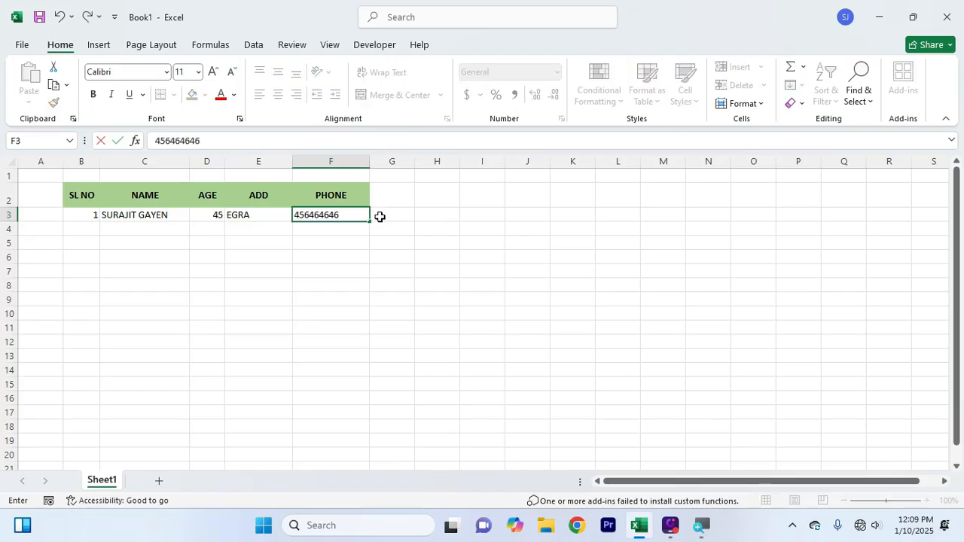
key(Return)
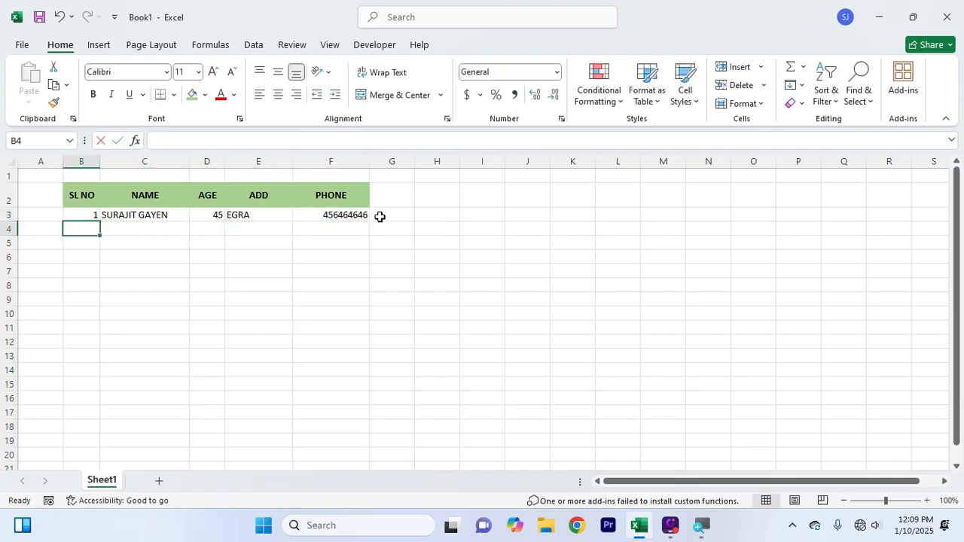
Enter record 2 in row 4: serial 2, the person's name, age 21, address and phone
text(2)
key(Tab)
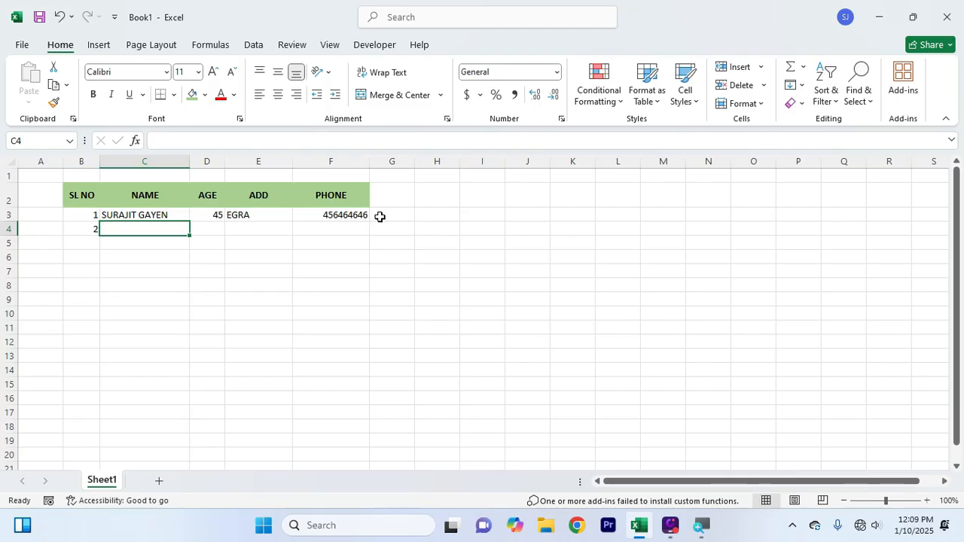
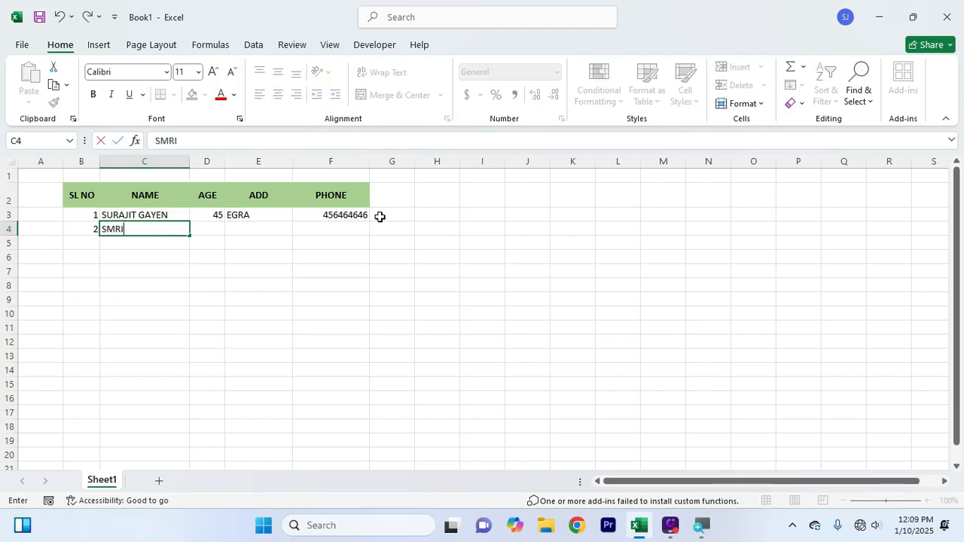
key(Tab)
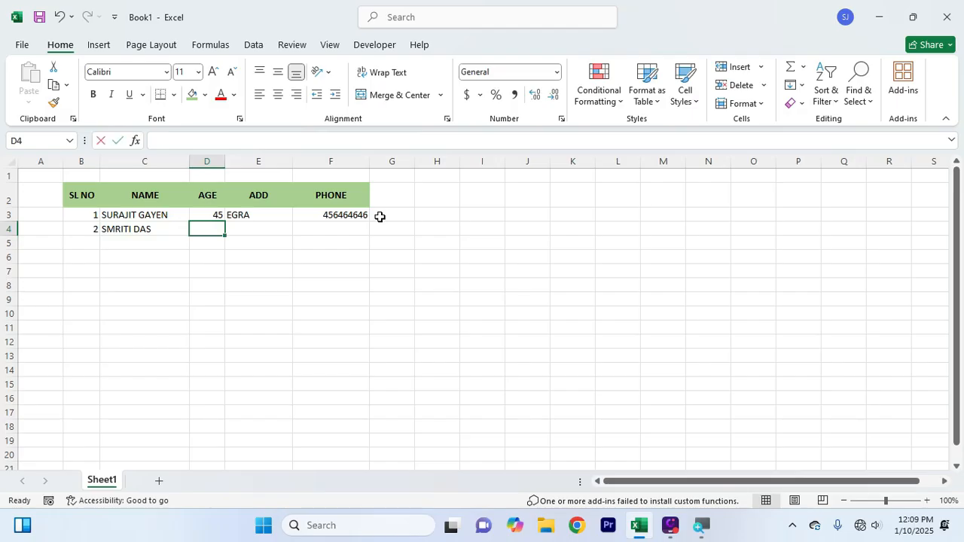
text(21)
key(Tab)
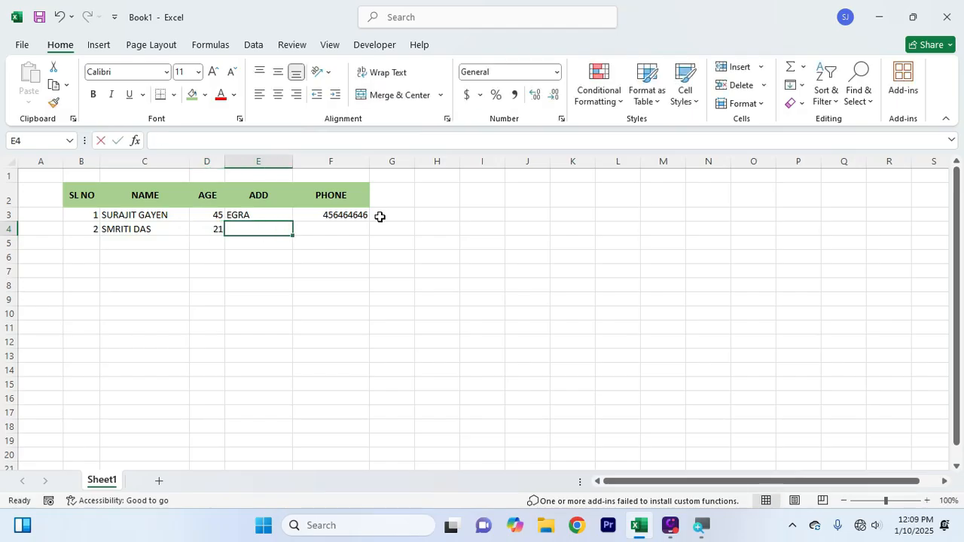
text(CONTAI)
key(Tab)
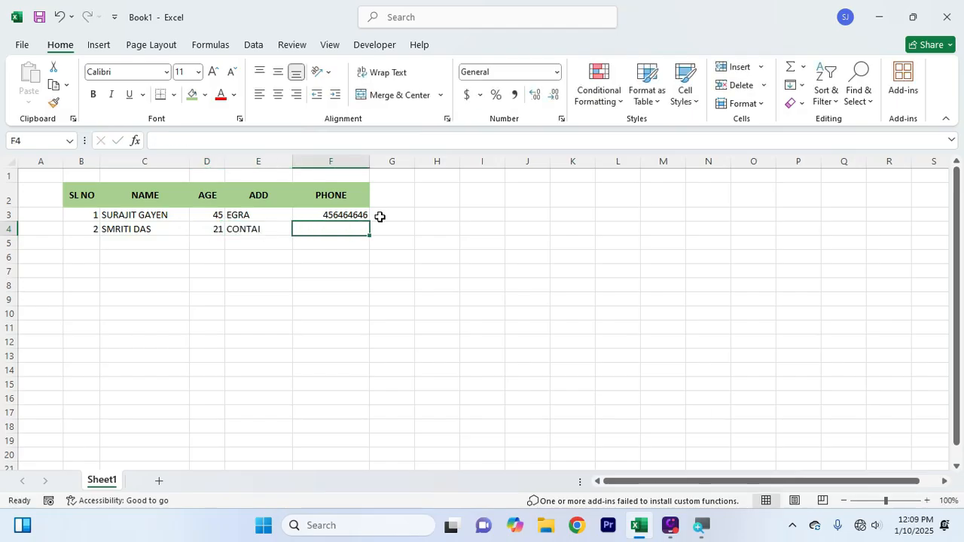
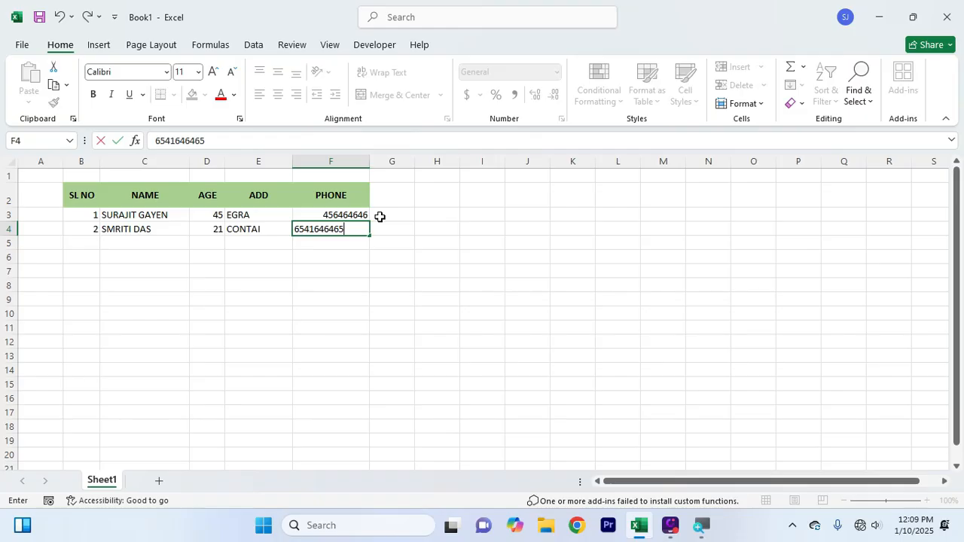
key(Return)
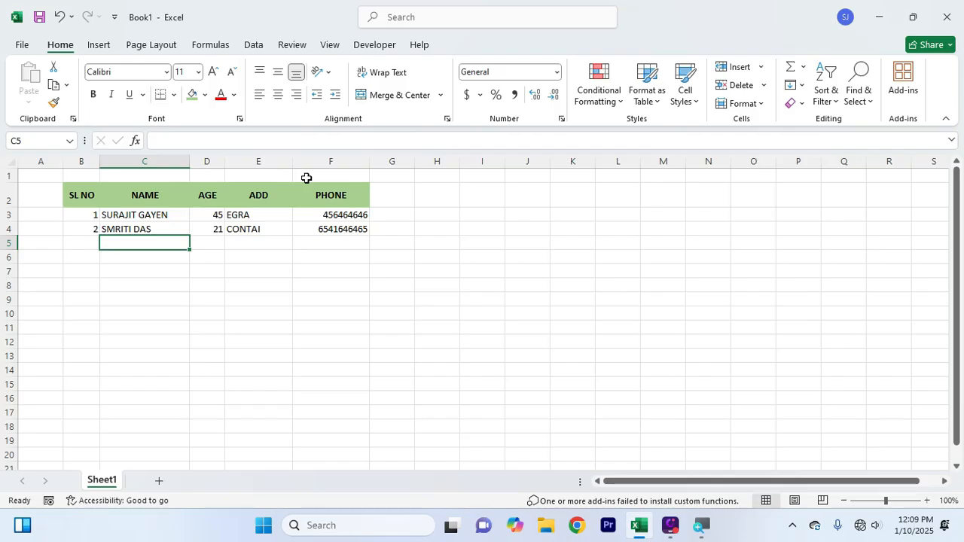
Fill row 5 with serial 3, the person's name, age 45, an address and phone number
click(82, 241)
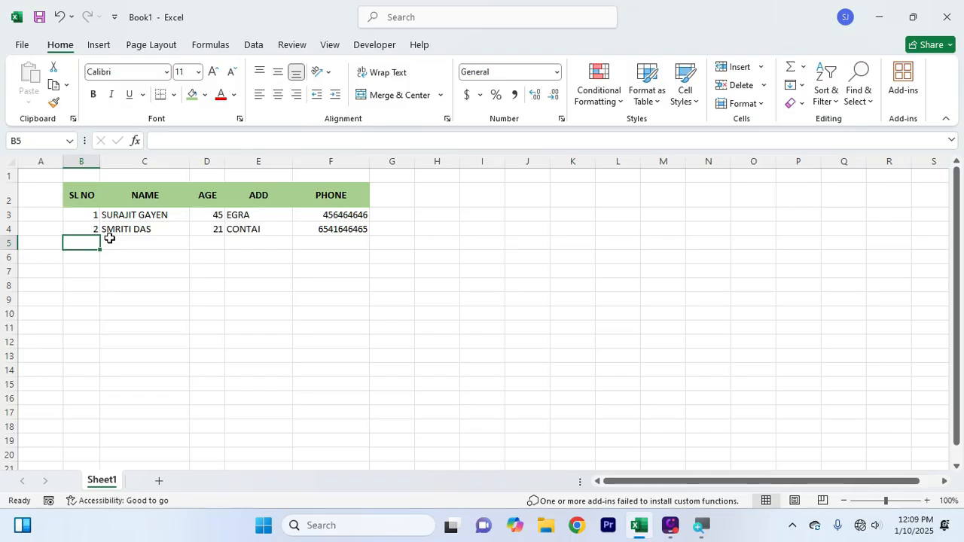
text(3)
key(Tab)
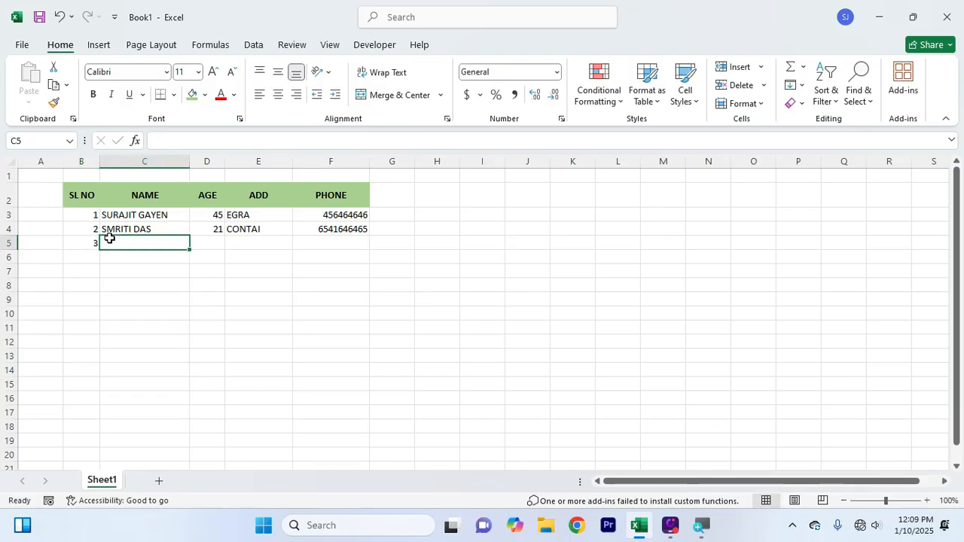
text(RAJU)
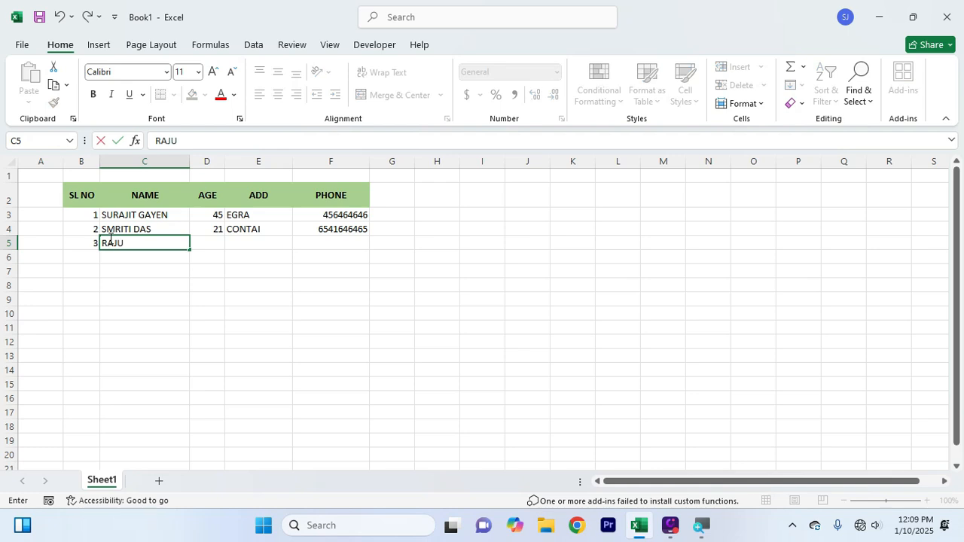
key(Tab)
text(45)
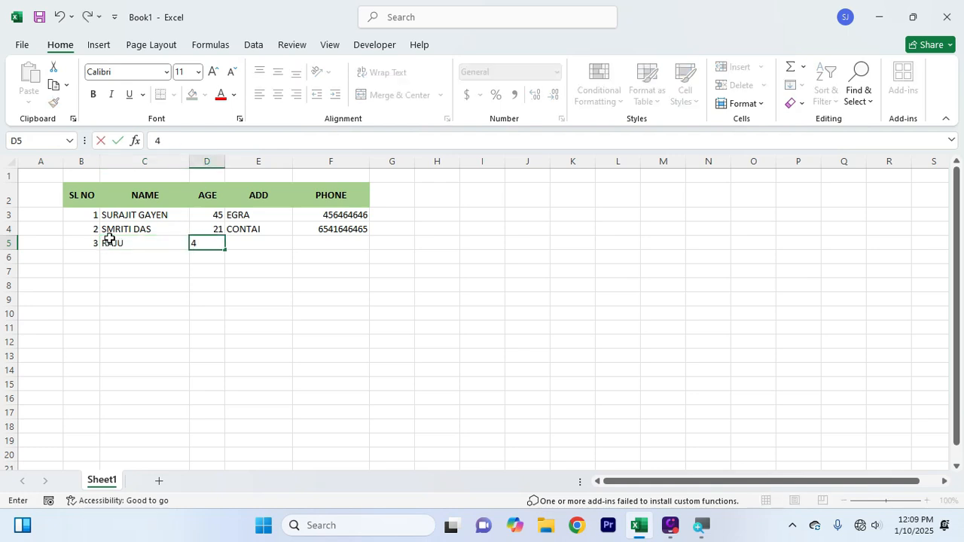
key(Tab)
text(HJIJ)
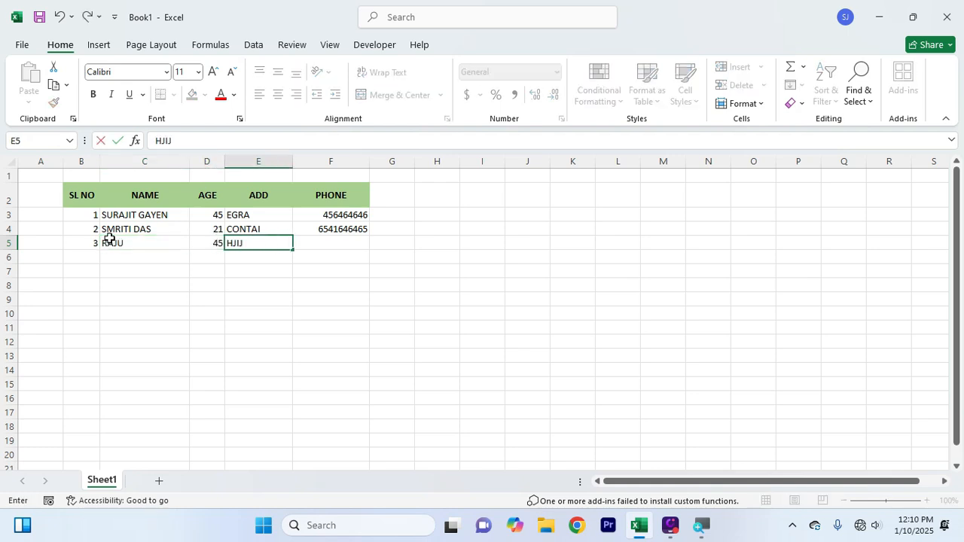
key(Tab)
text(654656)
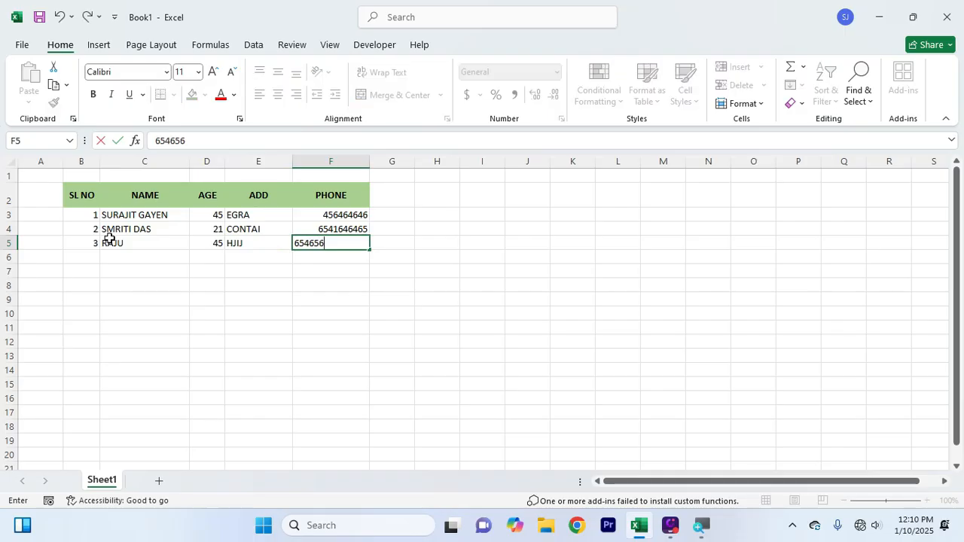
key(Return)
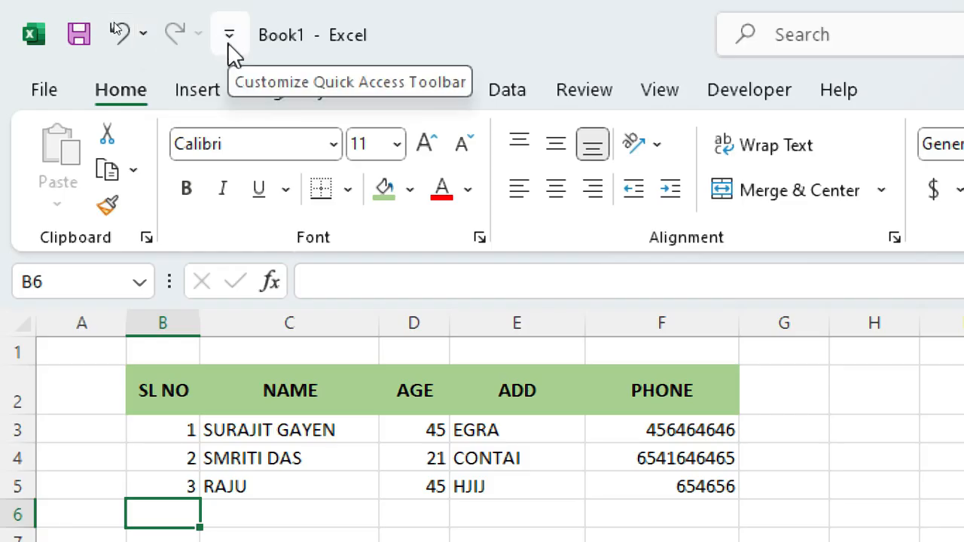
Add the Form command from All Commands to the Quick Access Toolbar
click(229, 42)
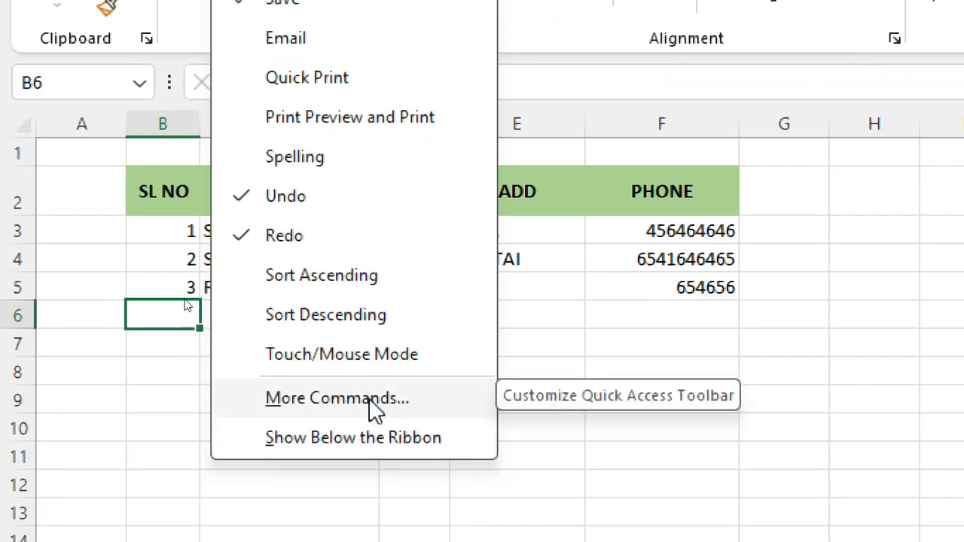
click(374, 411)
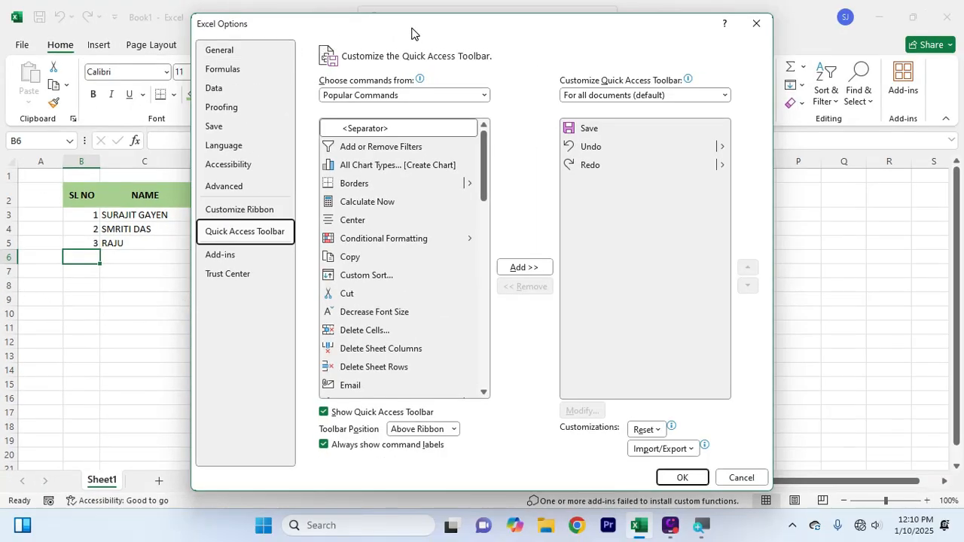
drag(411, 33, 320, 33)
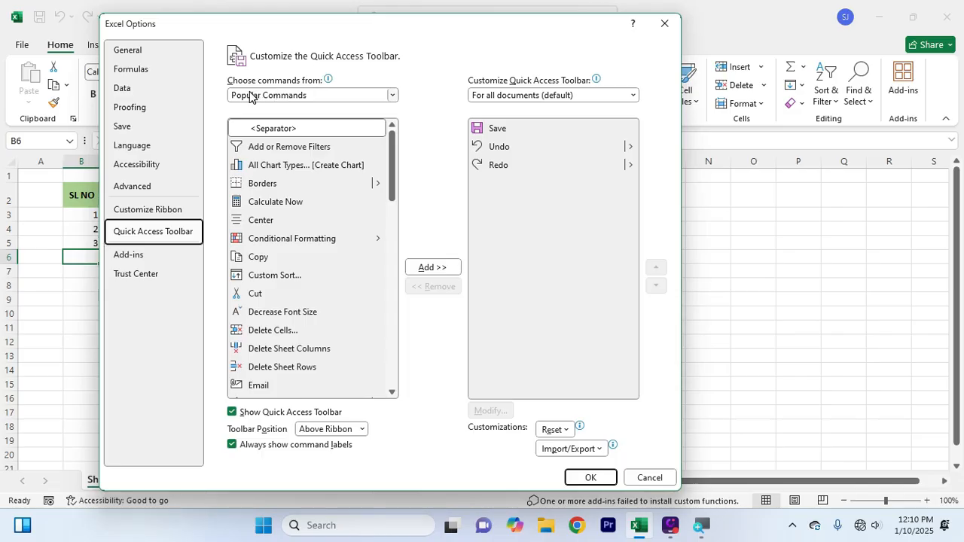
click(319, 95)
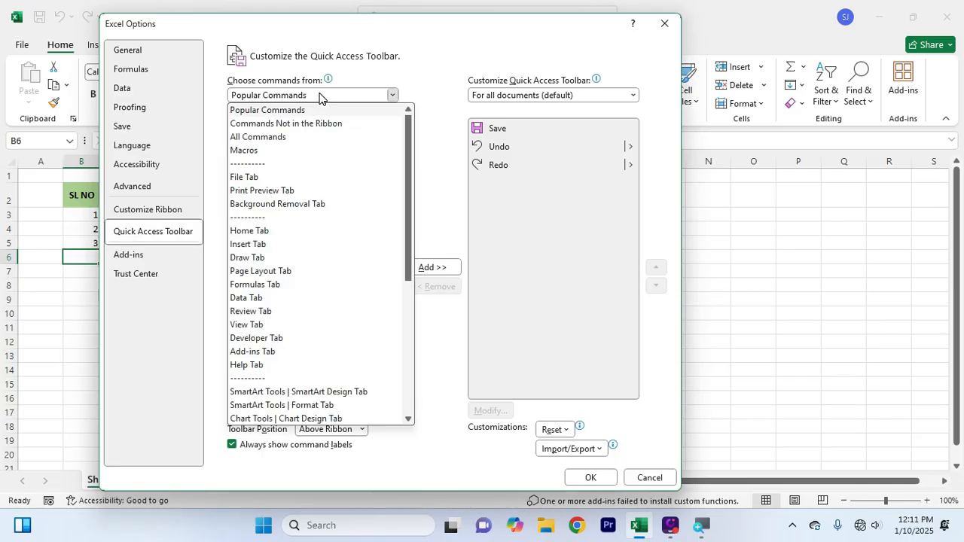
click(274, 139)
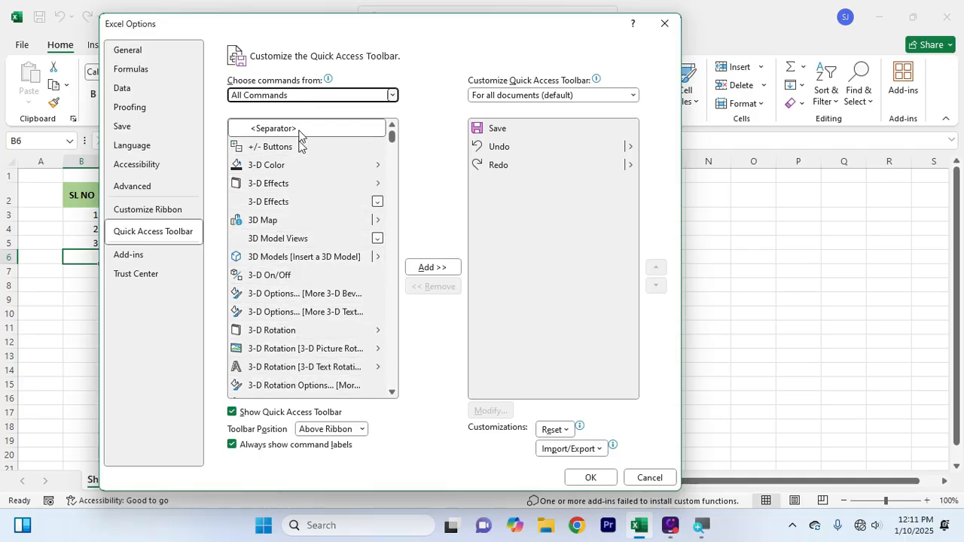
drag(392, 140, 390, 215)
scroll(280, 283, down, 1)
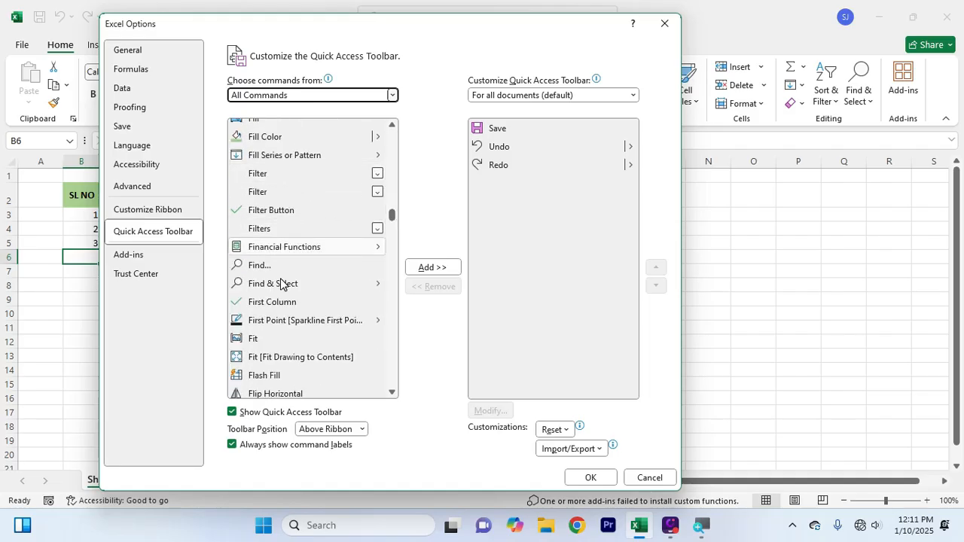
scroll(280, 283, down, 2)
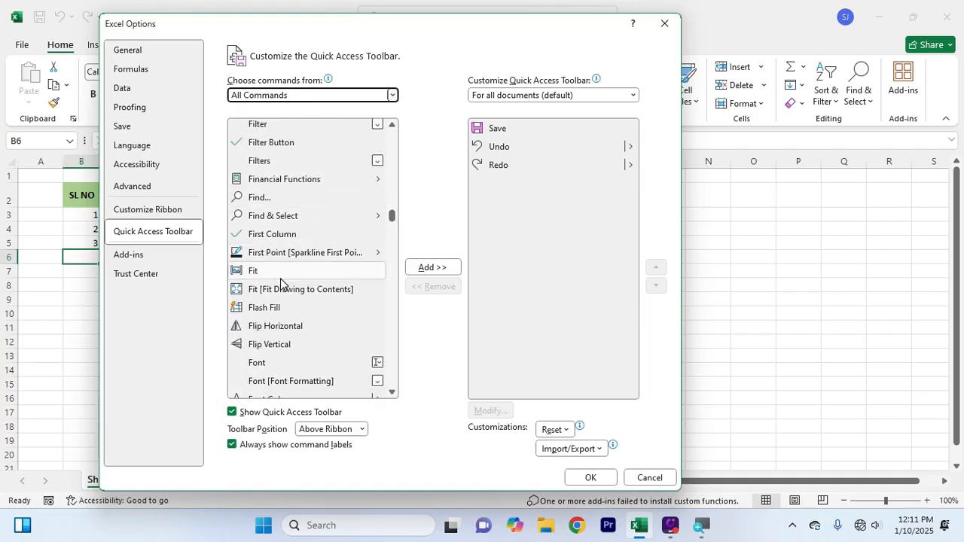
scroll(280, 283, down, 4)
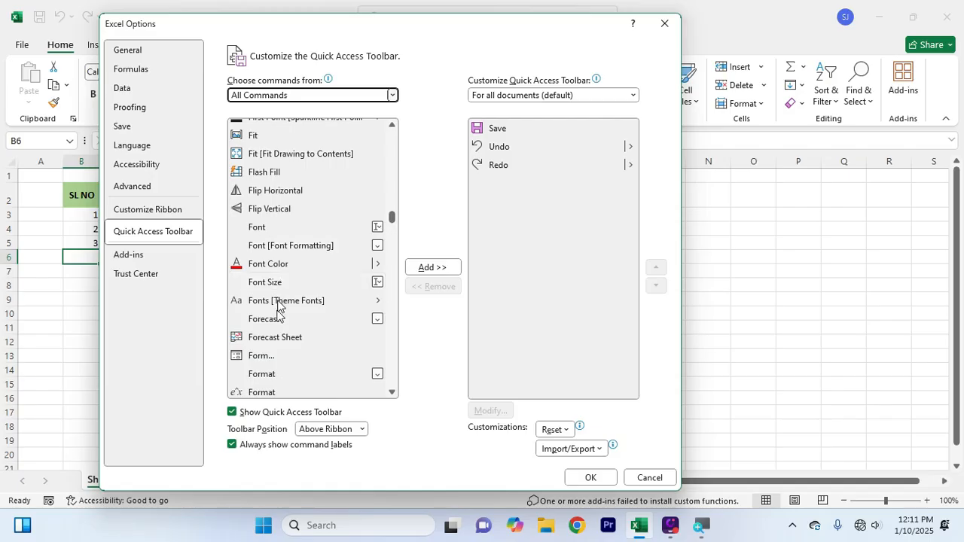
click(275, 360)
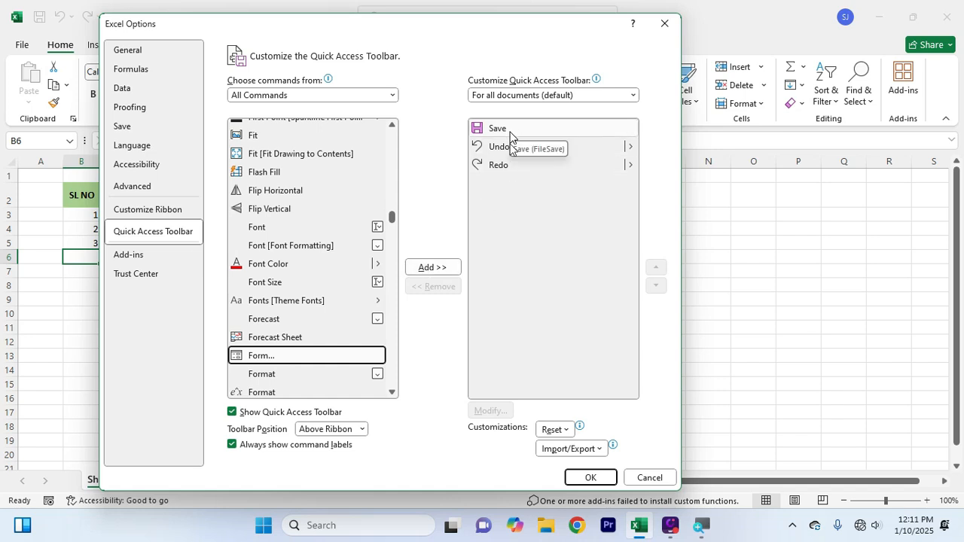
click(442, 267)
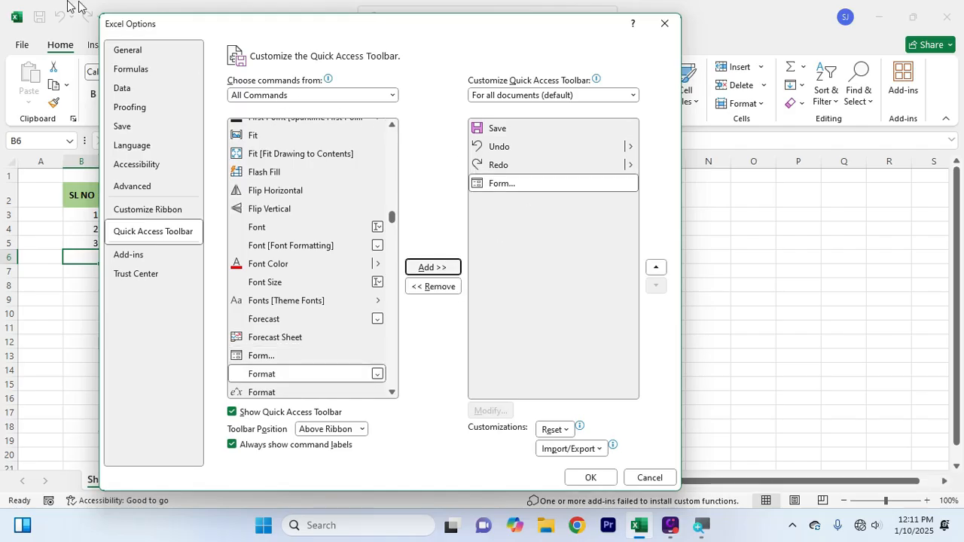
click(590, 477)
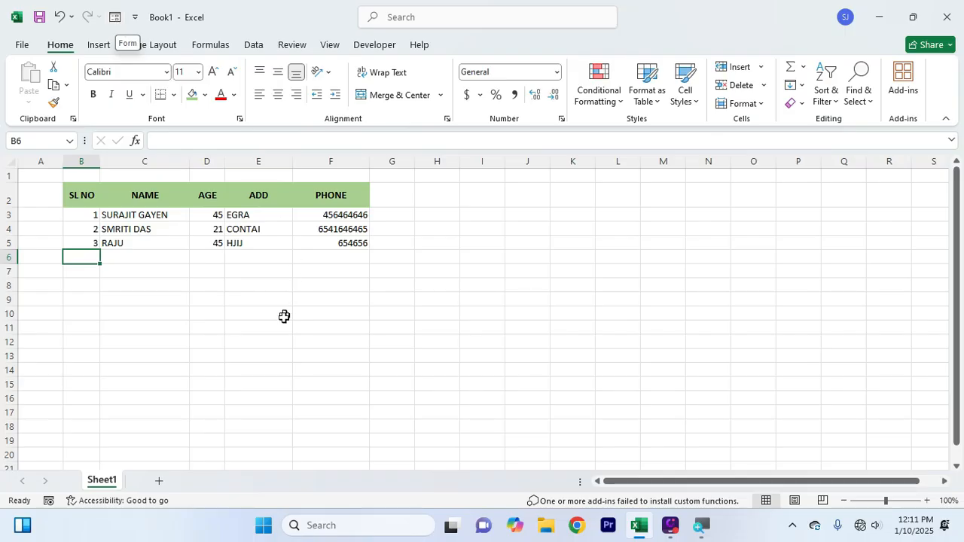
click(273, 339)
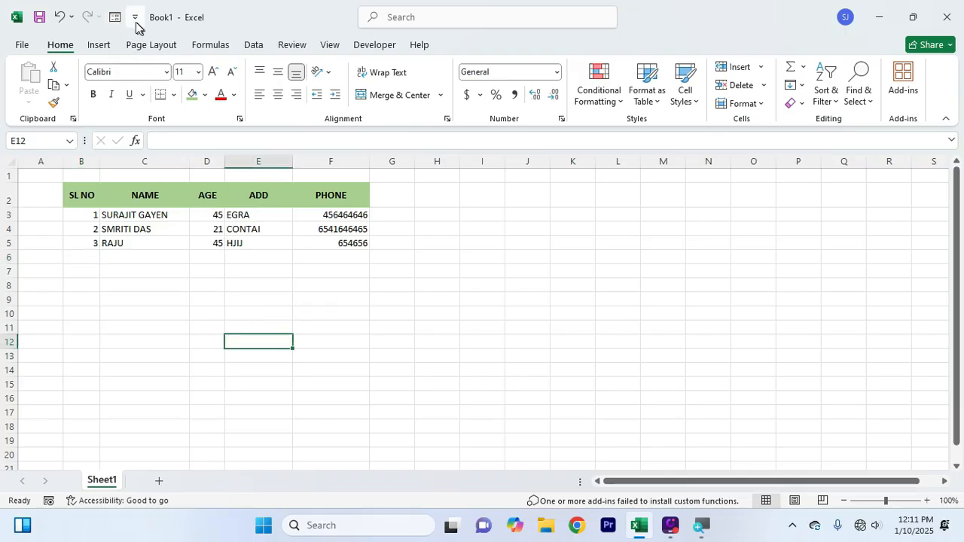
click(132, 367)
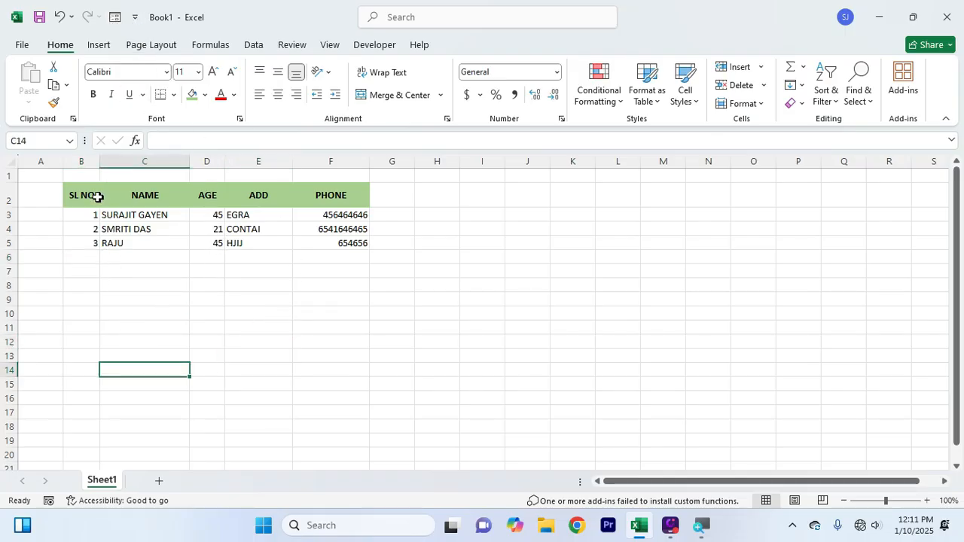
drag(68, 194, 329, 195)
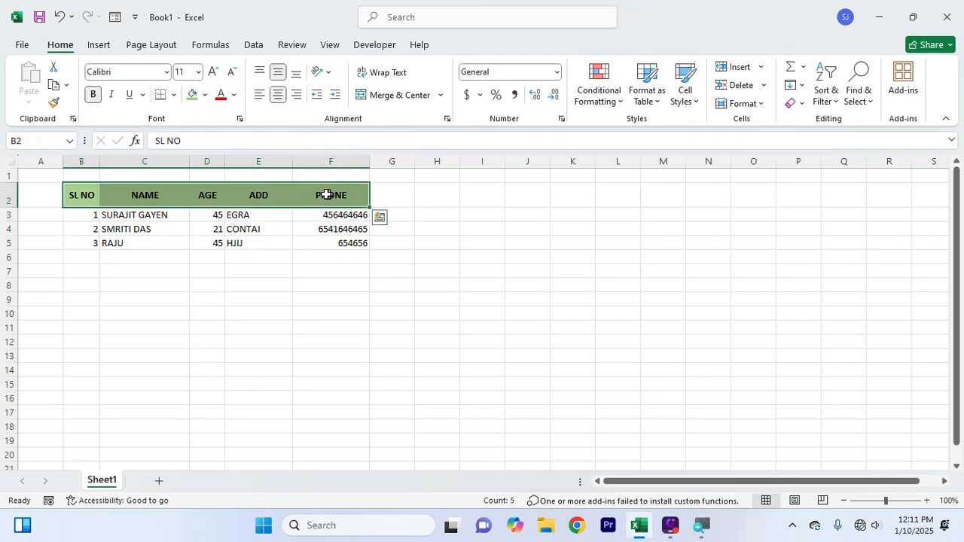
click(114, 17)
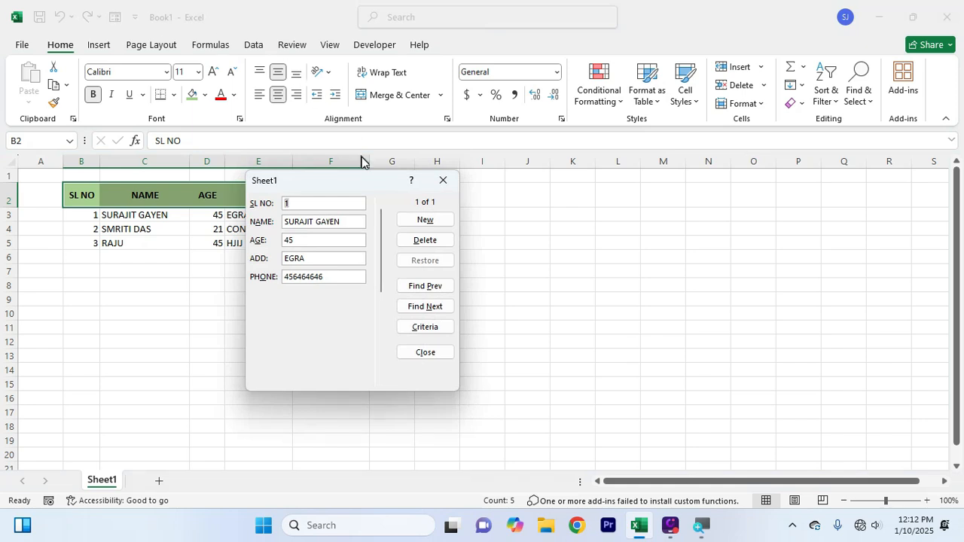
drag(320, 184, 335, 226)
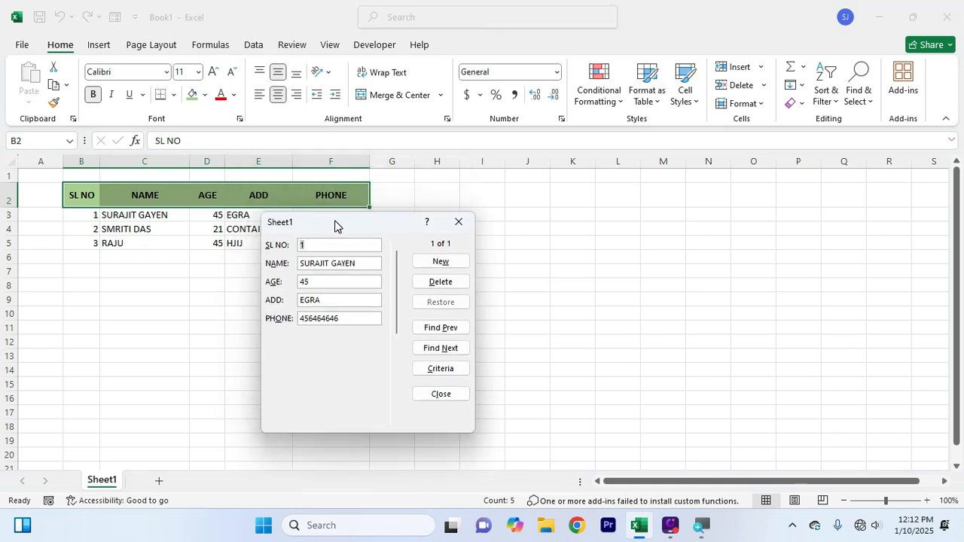
click(457, 224)
click(394, 285)
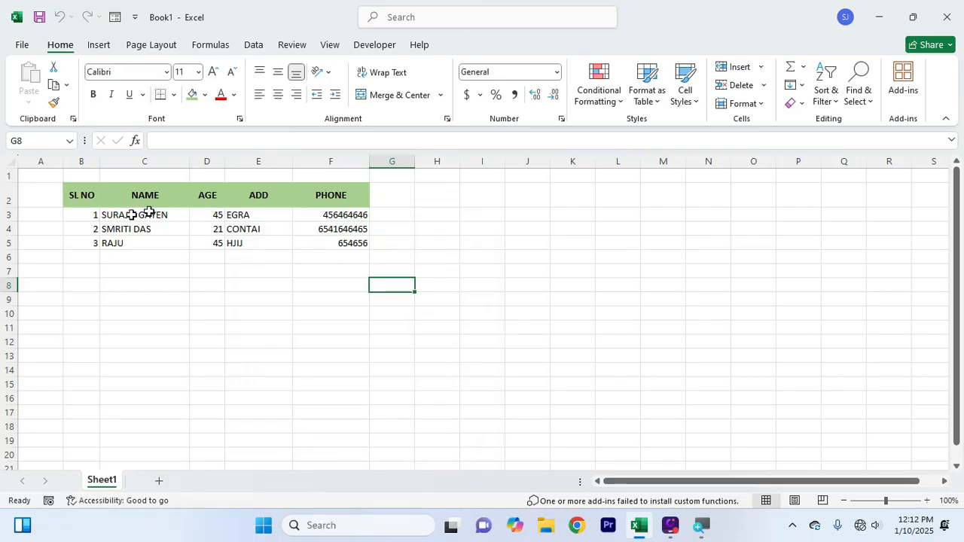
Delete the three records beneath the headers in B3:F6
drag(88, 218, 341, 257)
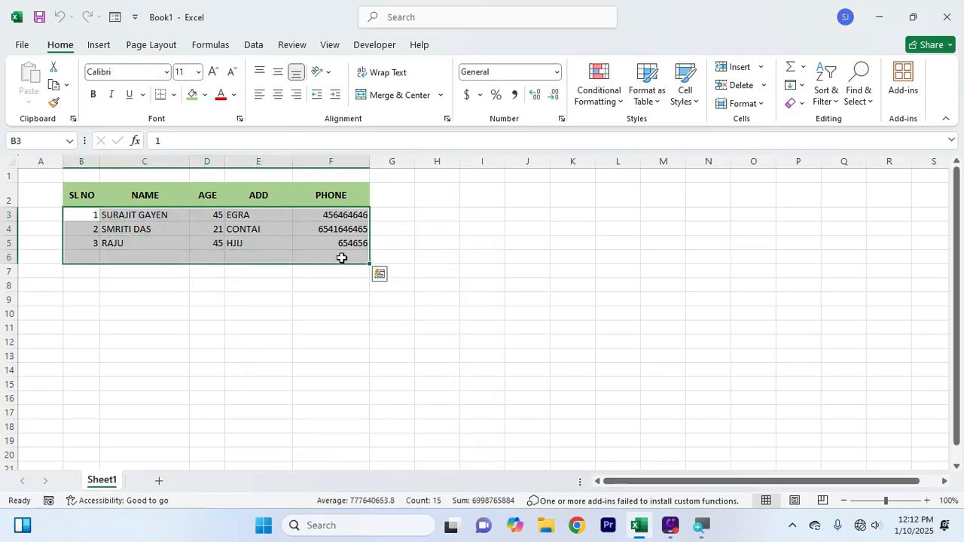
key(Delete)
click(276, 288)
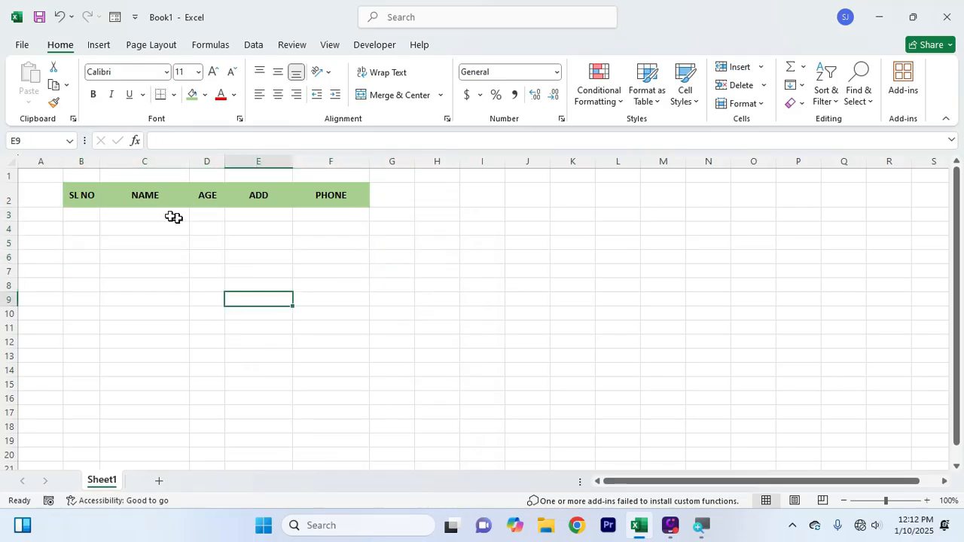
Select the header row B2:F2 and run the Form command on it
drag(75, 216, 326, 266)
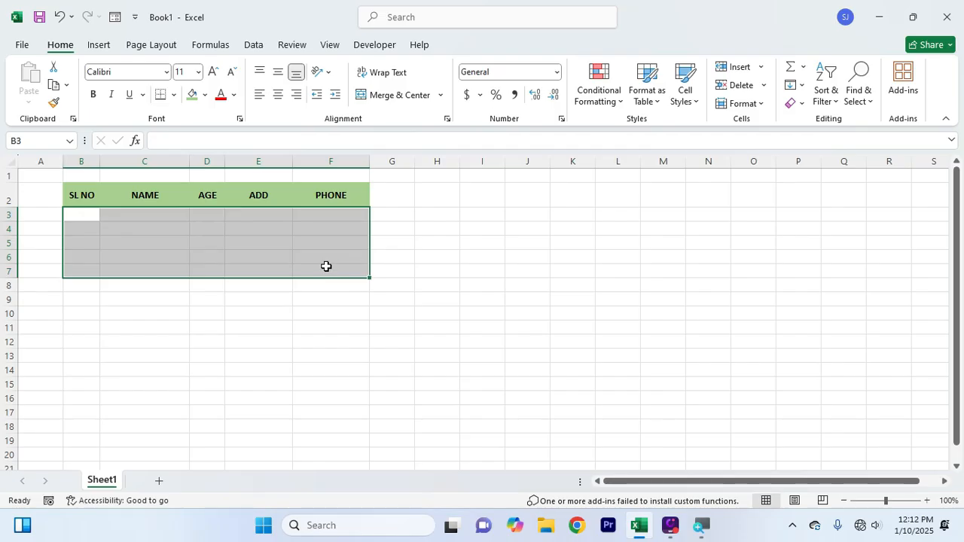
click(286, 269)
drag(75, 196, 351, 193)
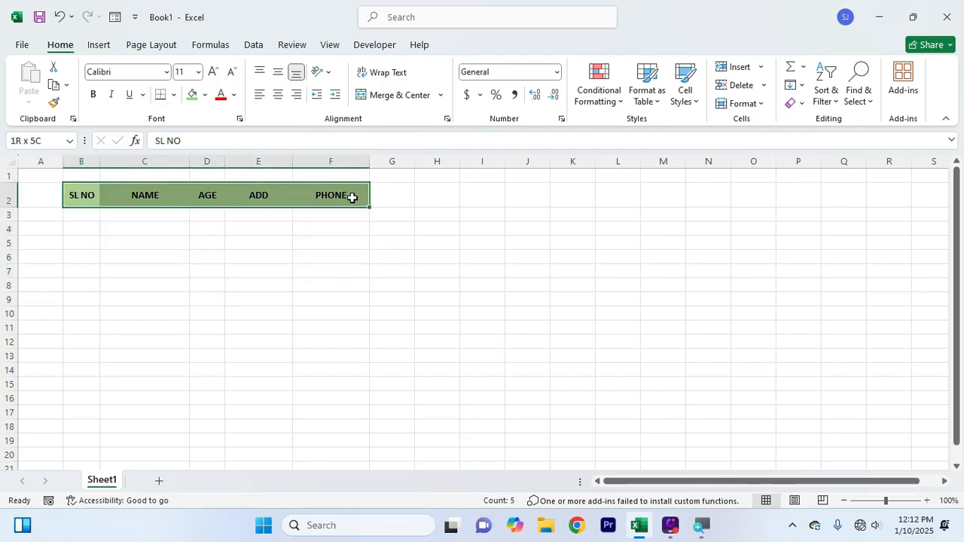
click(117, 21)
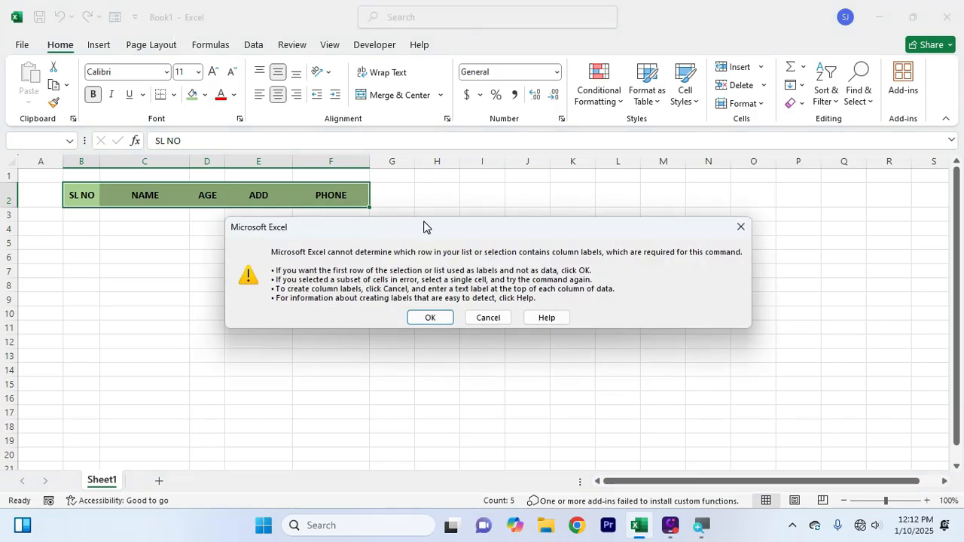
Accept the first row as labels, then enter serial 1, the person's name and age 54
click(429, 318)
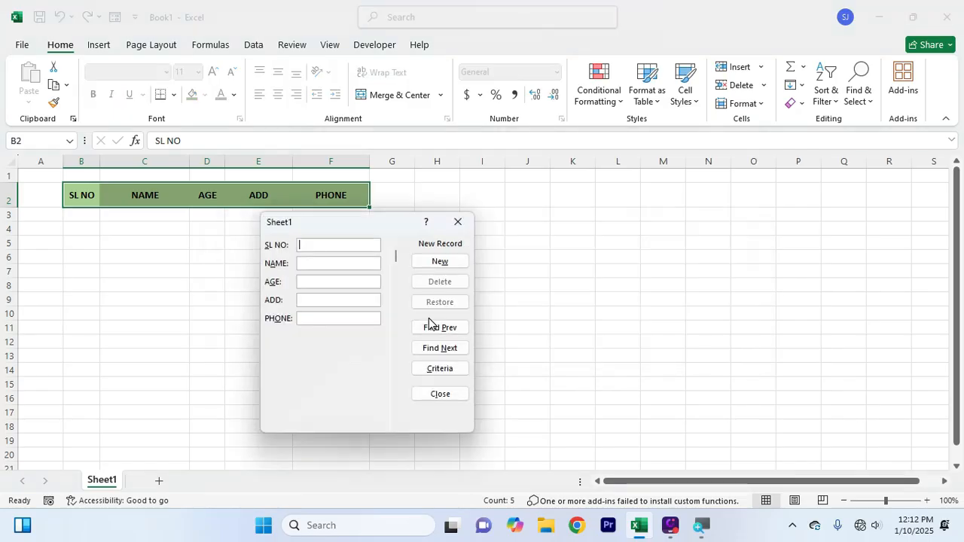
drag(348, 222, 468, 189)
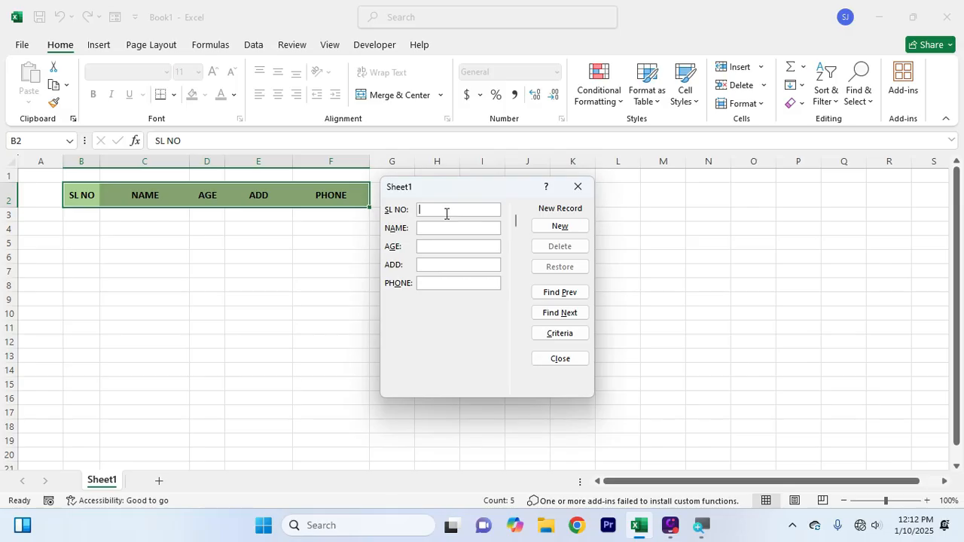
text(1)
click(445, 228)
text(54)
Fill in record 1's address and a partial phone number in the data form
click(451, 264)
text(EF)
key(BackSpace)
text(HRA)
click(450, 283)
text(5)
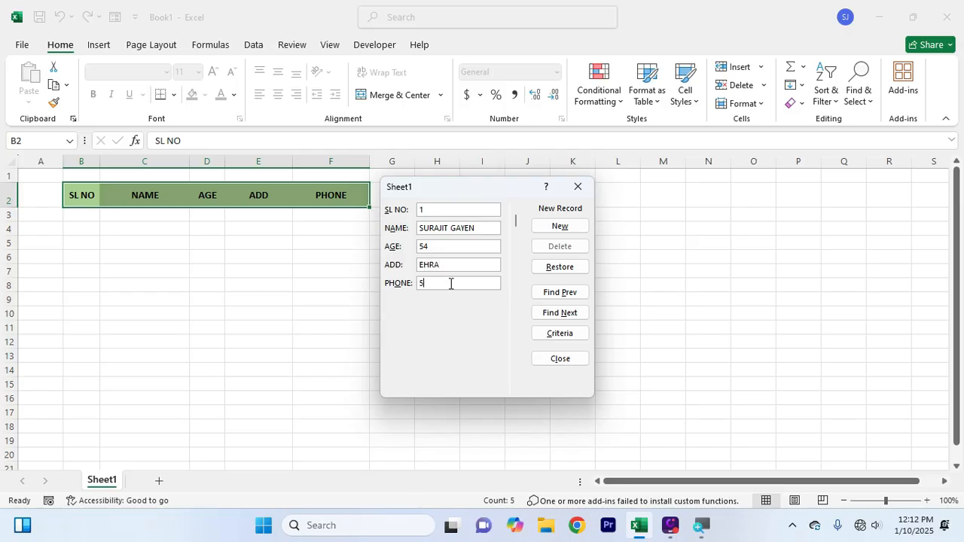
text(6486)
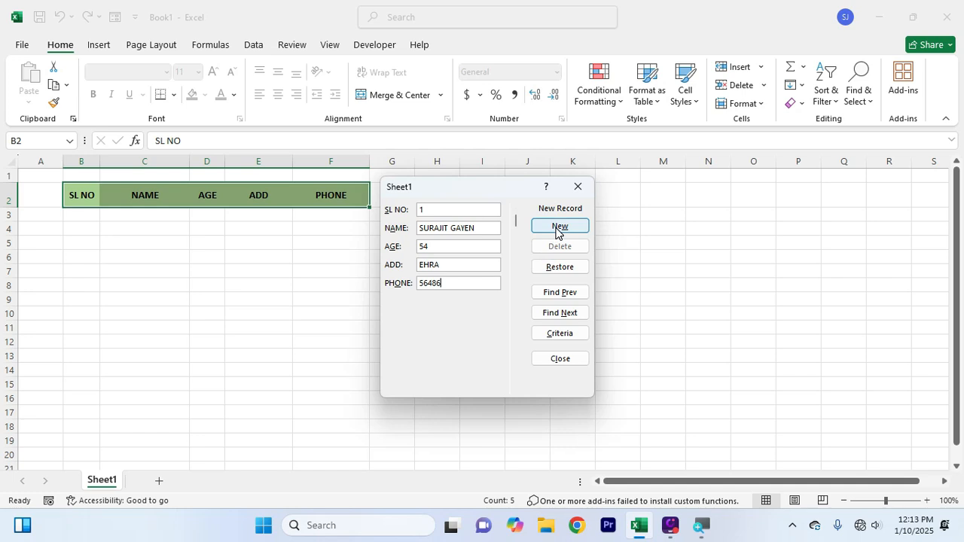
Commit record 1, then add record 2 with serial 2, a name, age 56, an address and a phone
click(556, 233)
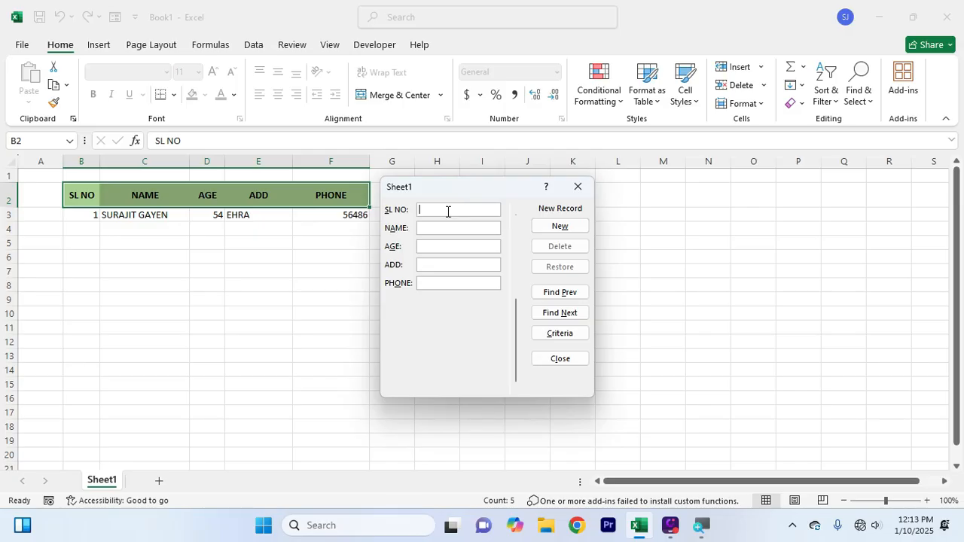
text(2)
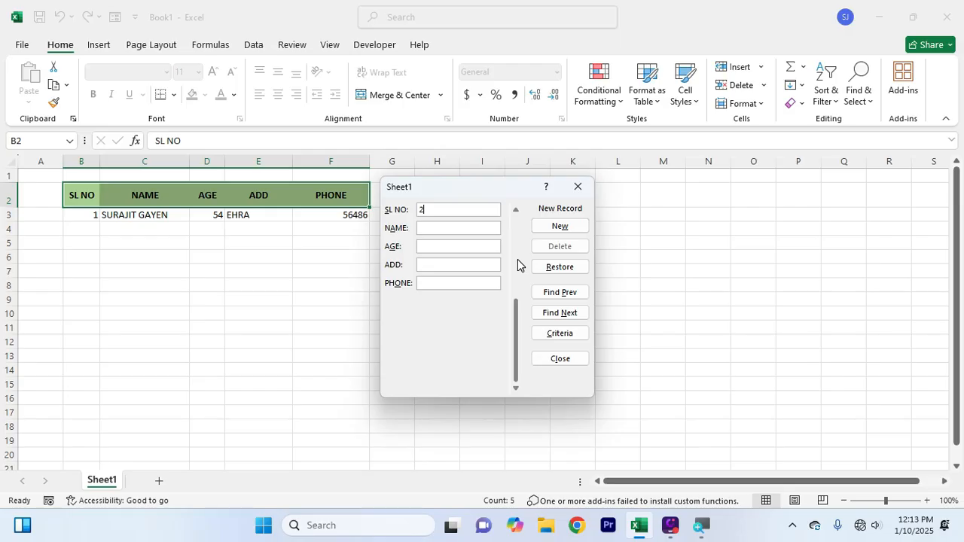
text(56)
key(Tab)
text(EGRA)
key(Tab)
text(6545646)
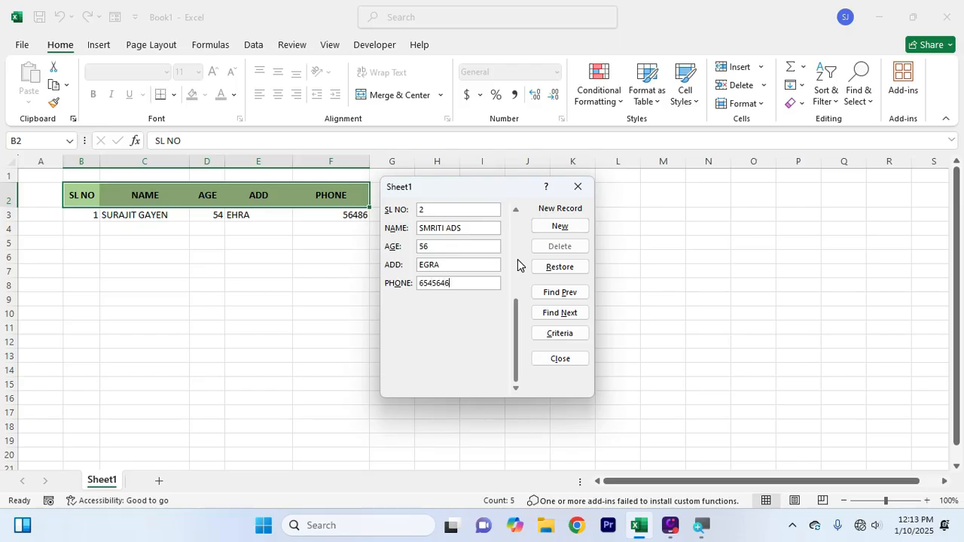
key(Tab)
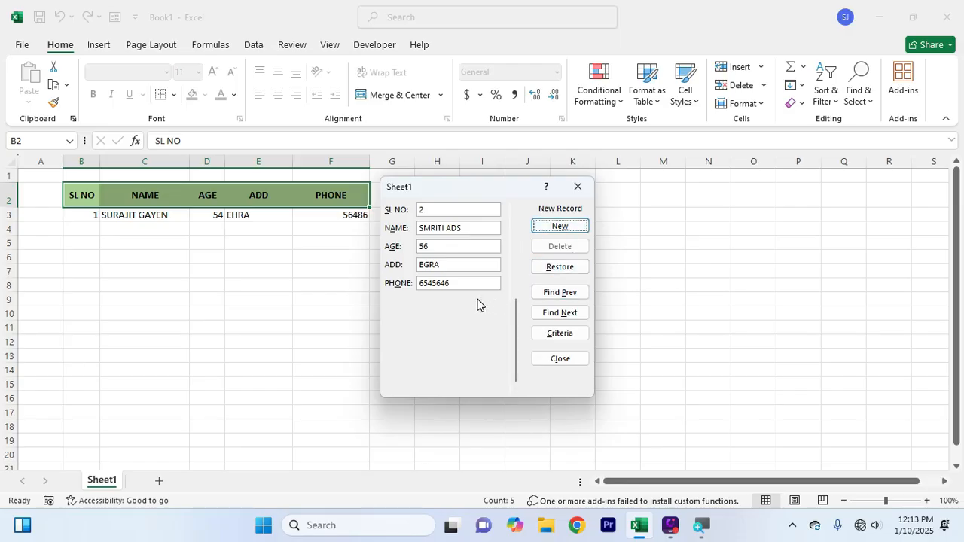
key(Return)
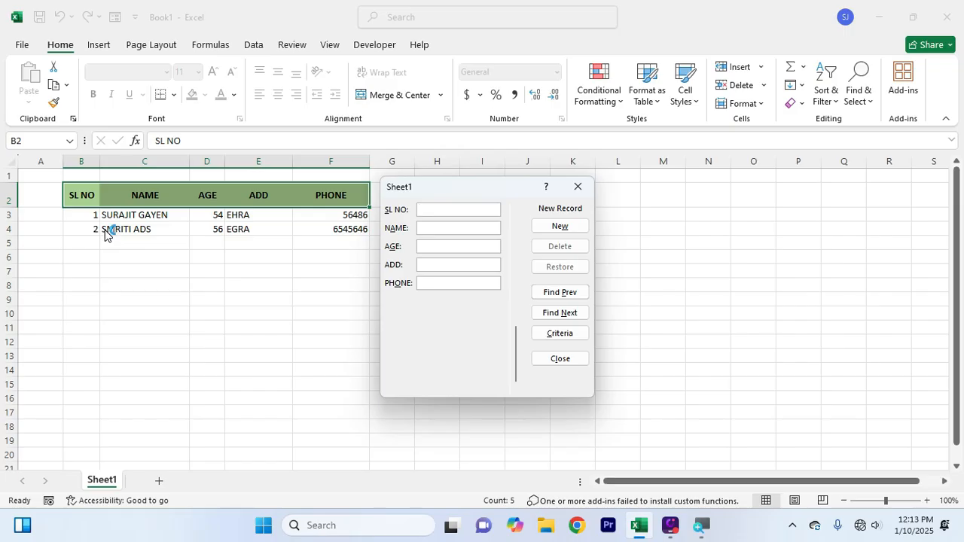
Enter record 3 (serial 3, a name, age 45, an address, a phone) and add it as row 5
click(484, 208)
text(3AVIJIT)
text(5)
key(Tab)
text(IUGU)
key(Tab)
text(46546445)
key(Tab)
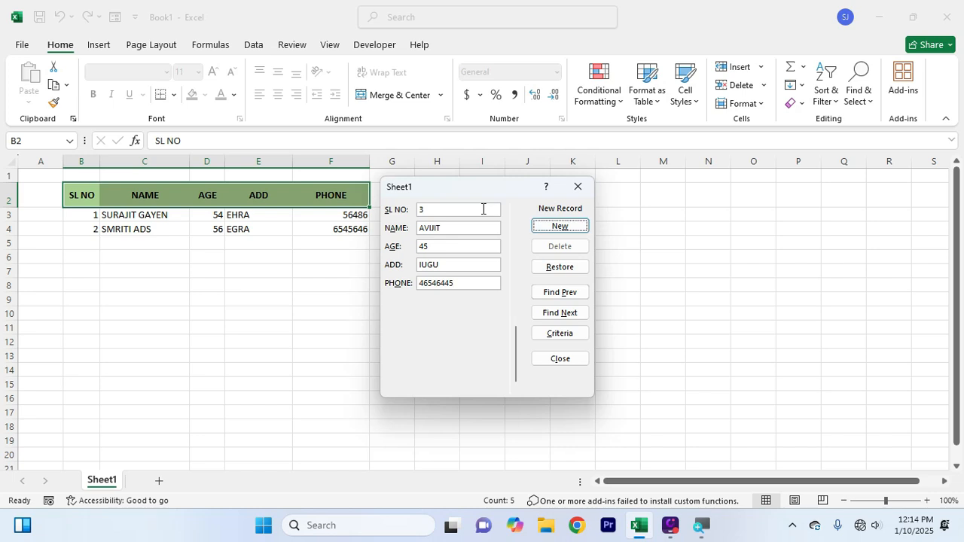
key(Return)
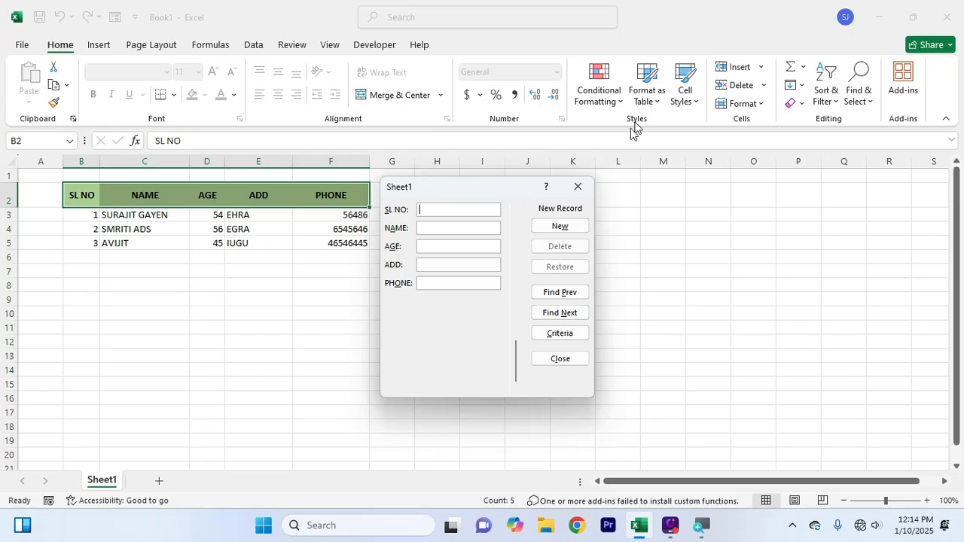
click(578, 187)
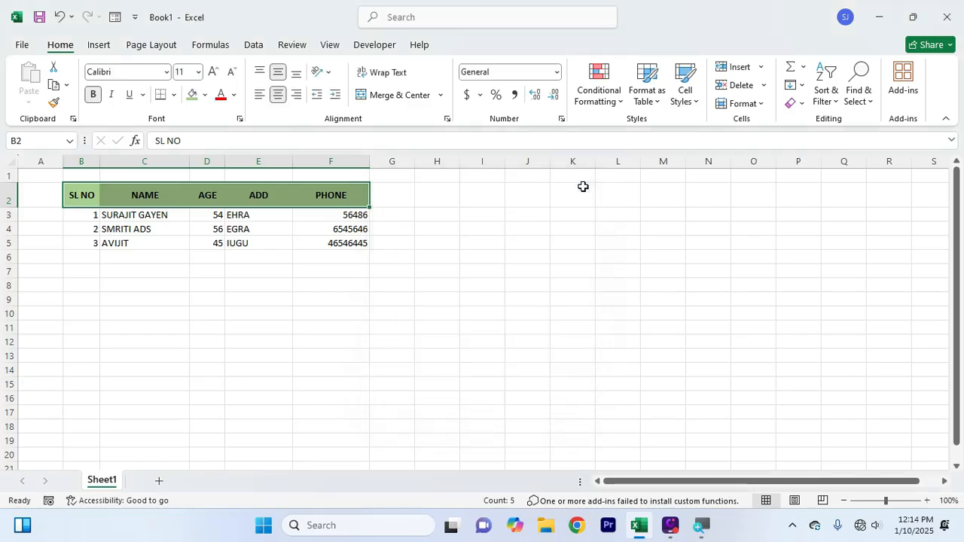
click(540, 290)
click(397, 351)
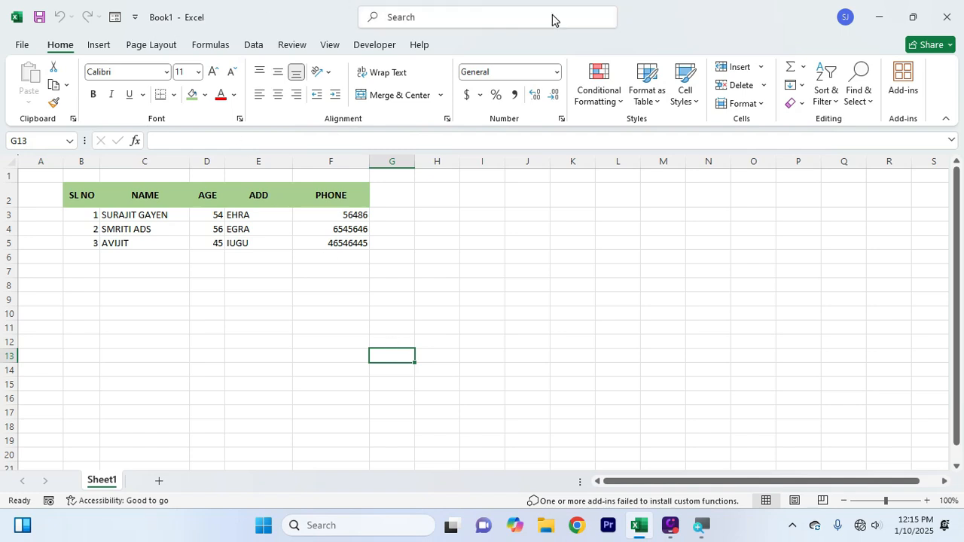
click(478, 311)
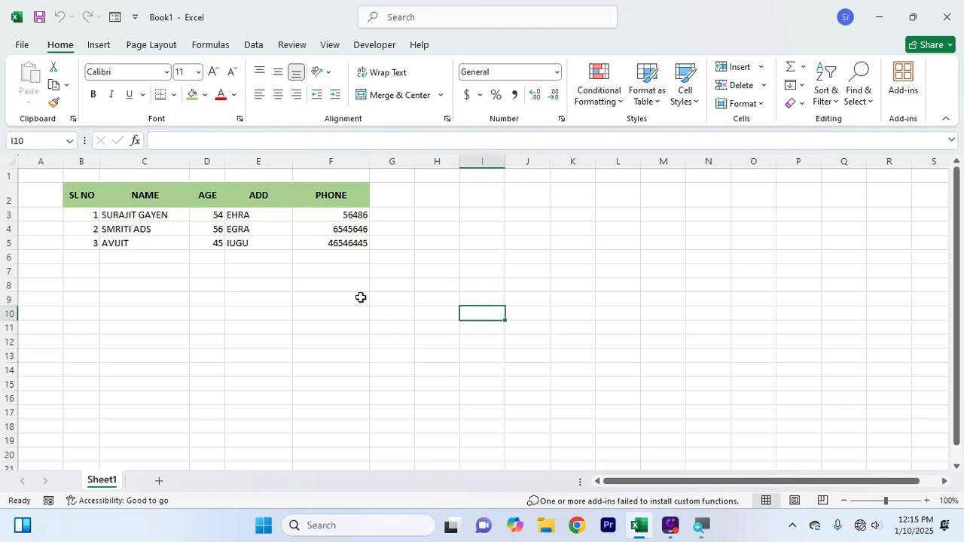
drag(72, 190, 339, 242)
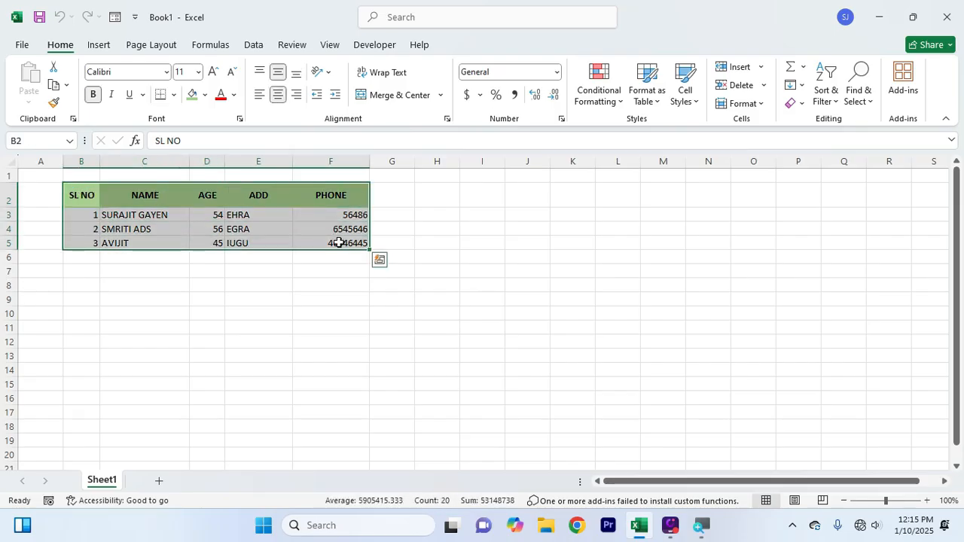
click(311, 299)
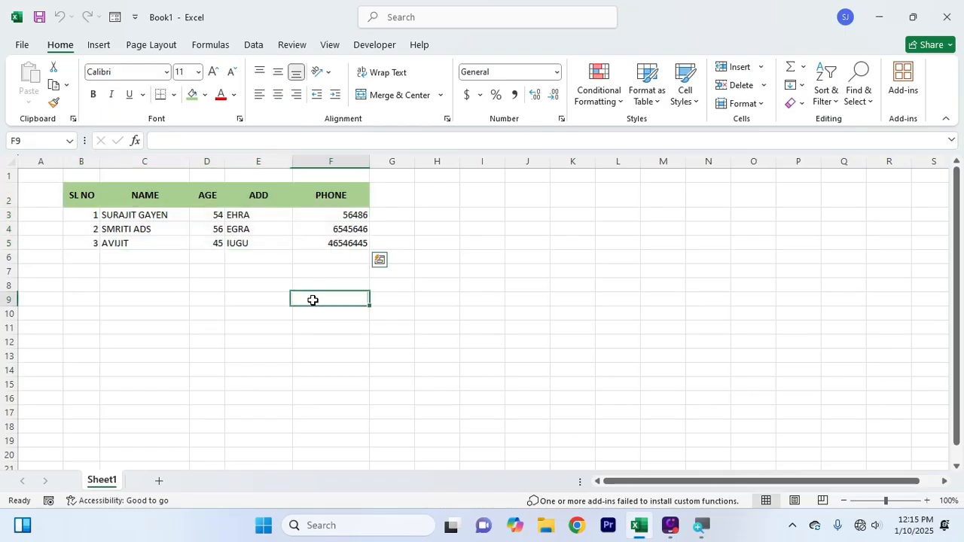
drag(83, 193, 336, 240)
drag(327, 193, 327, 246)
drag(256, 194, 259, 245)
drag(334, 196, 340, 244)
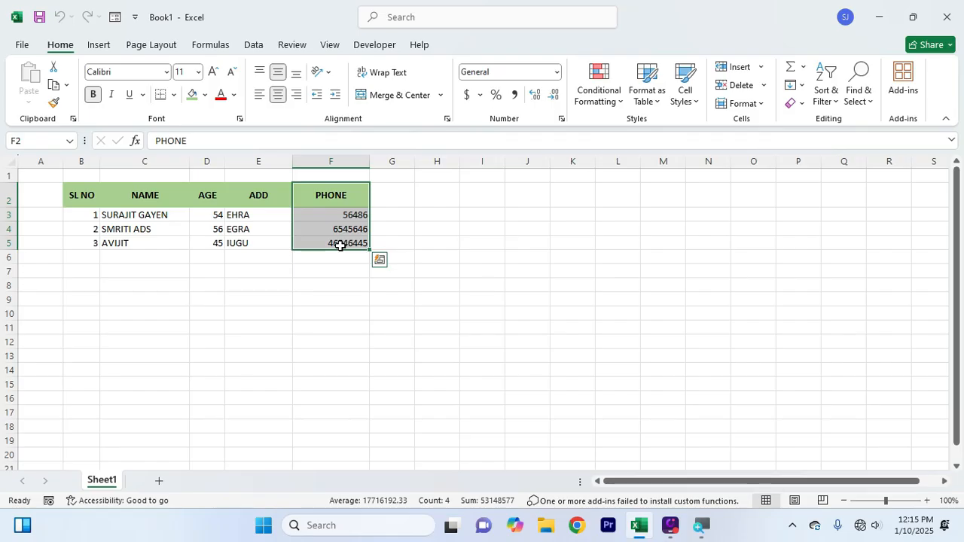
drag(155, 189, 155, 230)
drag(204, 196, 206, 240)
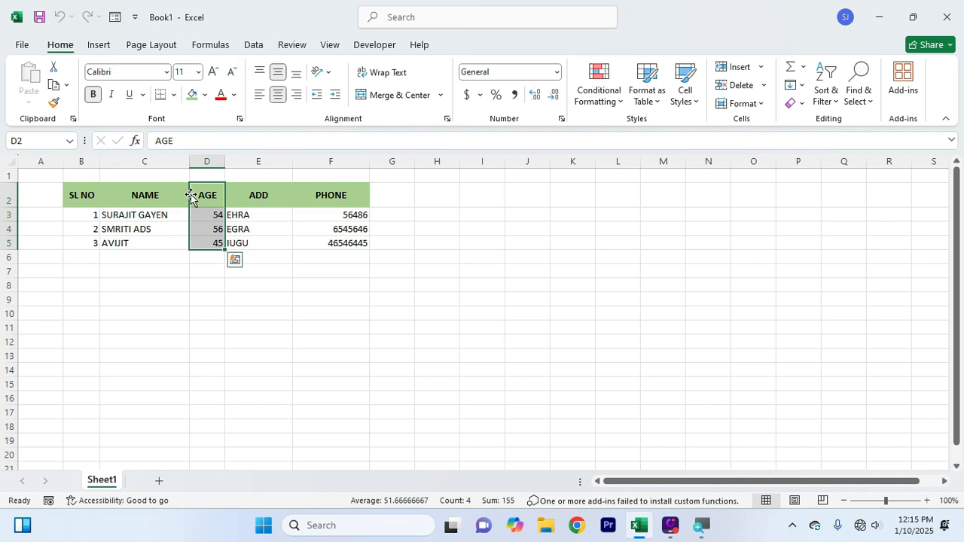
click(173, 200)
click(218, 199)
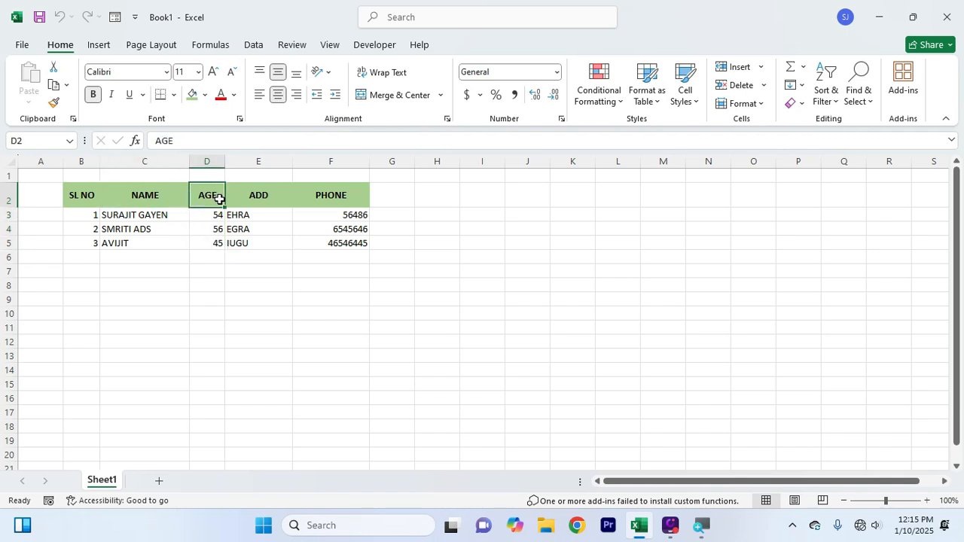
click(259, 196)
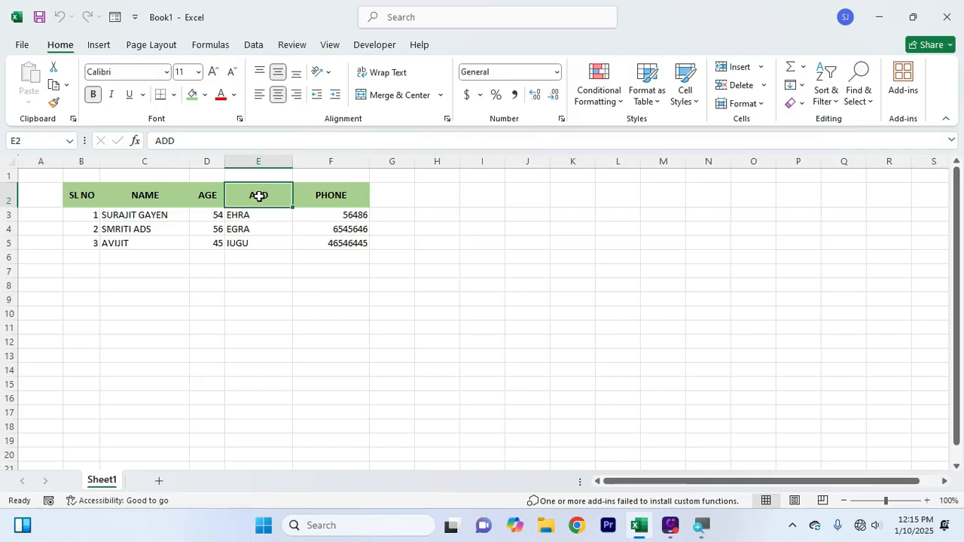
click(177, 192)
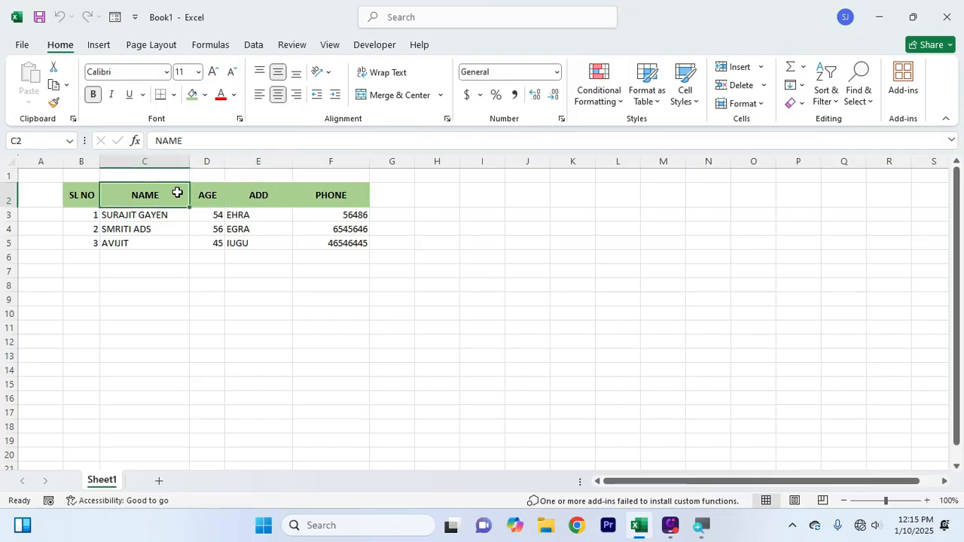
click(254, 359)
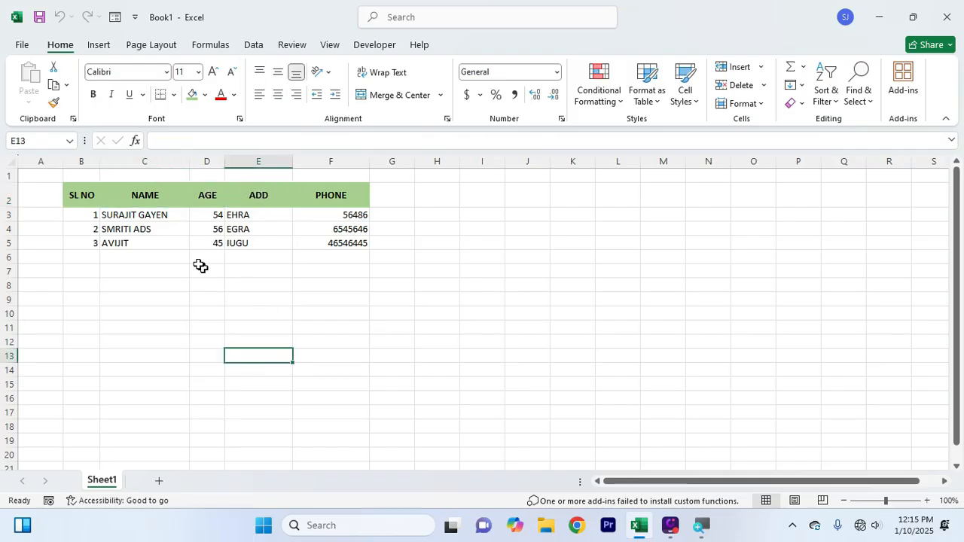
click(160, 199)
click(203, 198)
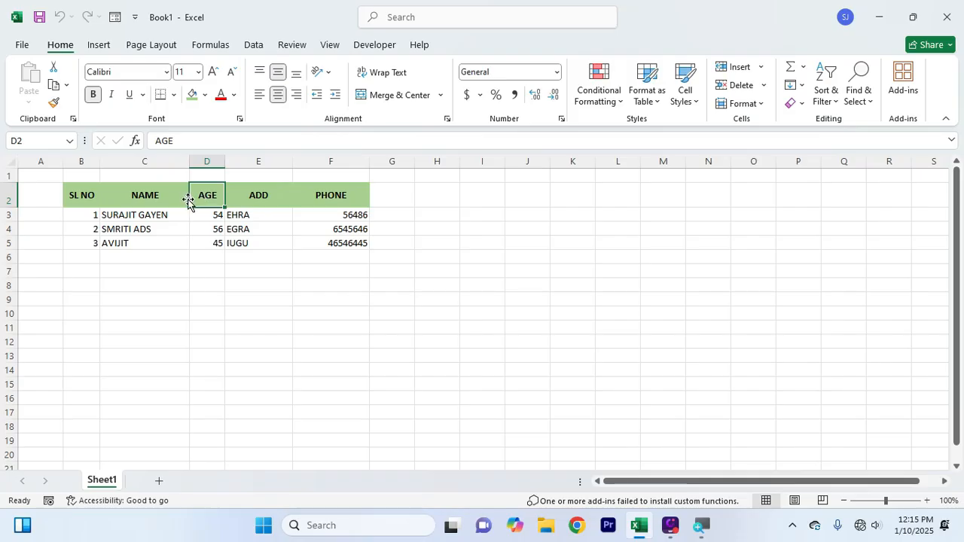
click(171, 197)
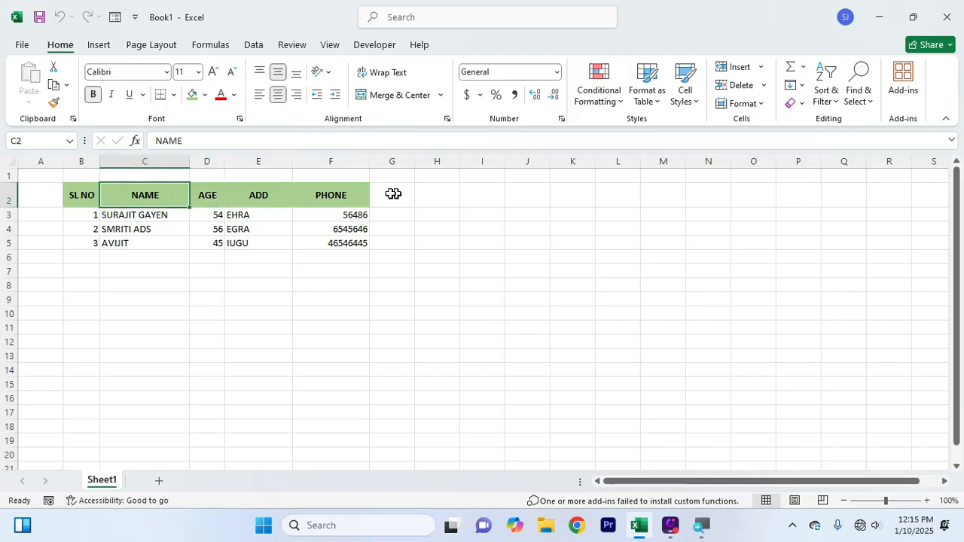
drag(209, 196, 353, 257)
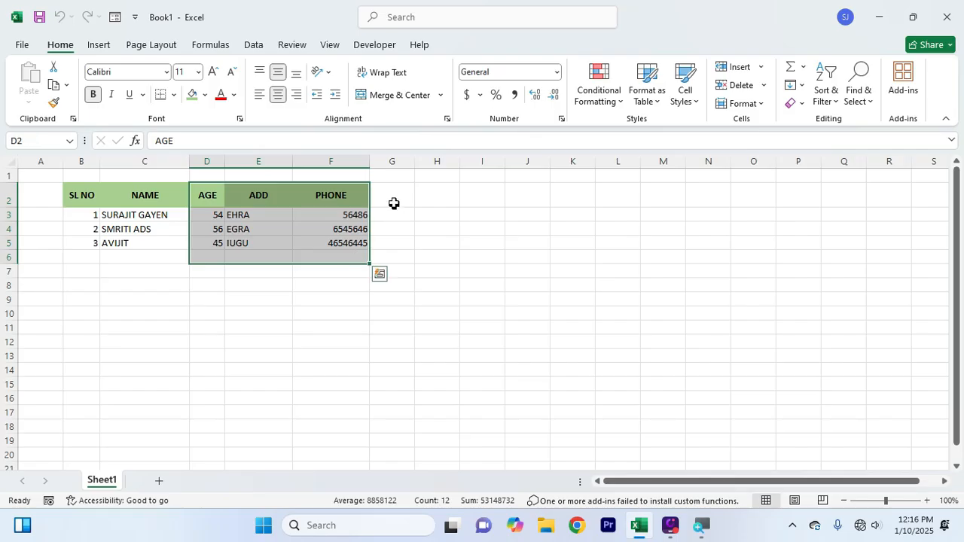
click(393, 197)
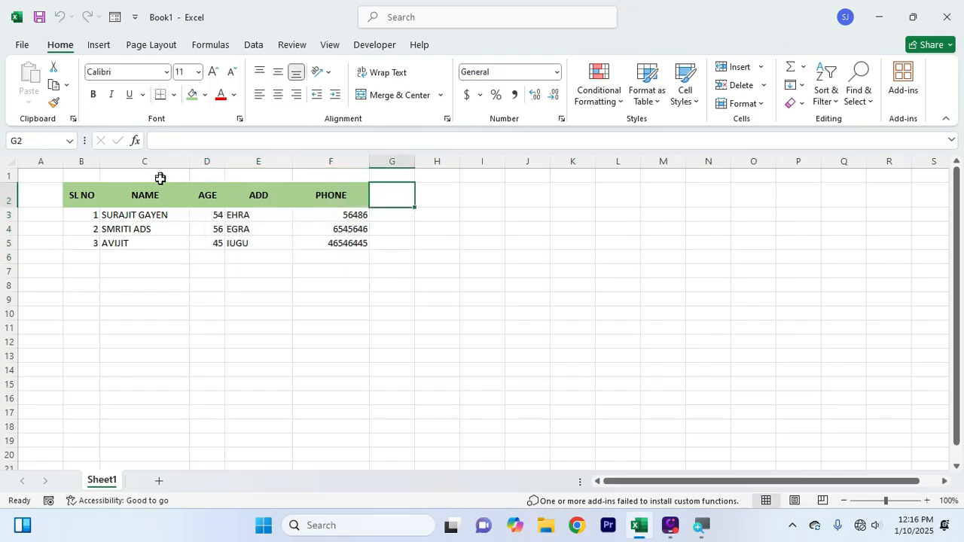
Insert a blank column D before the AGE column
click(166, 192)
click(203, 198)
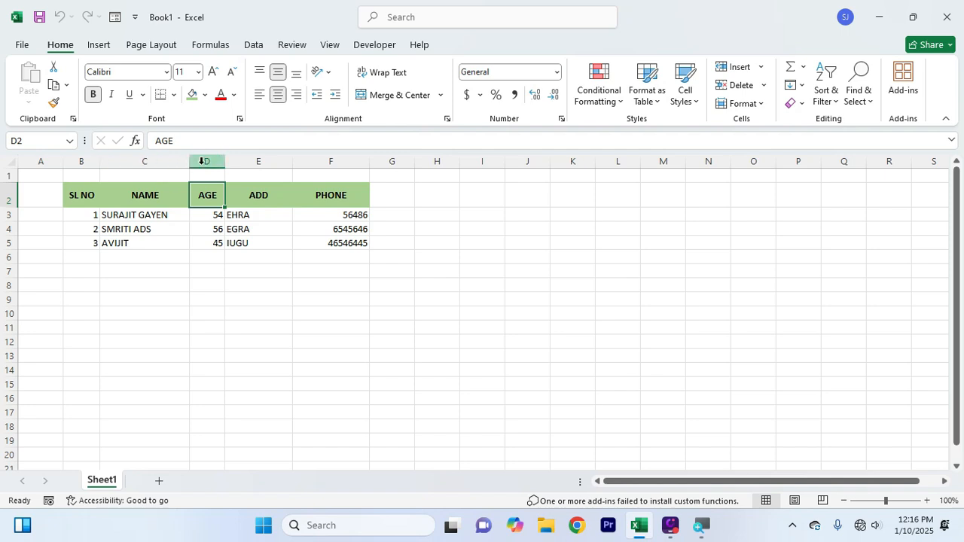
click(202, 161)
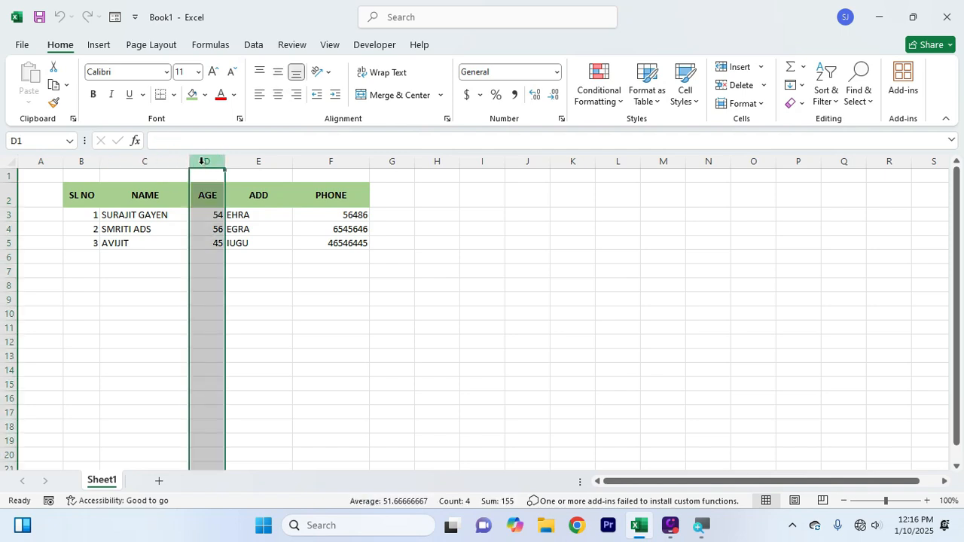
right_click(201, 161)
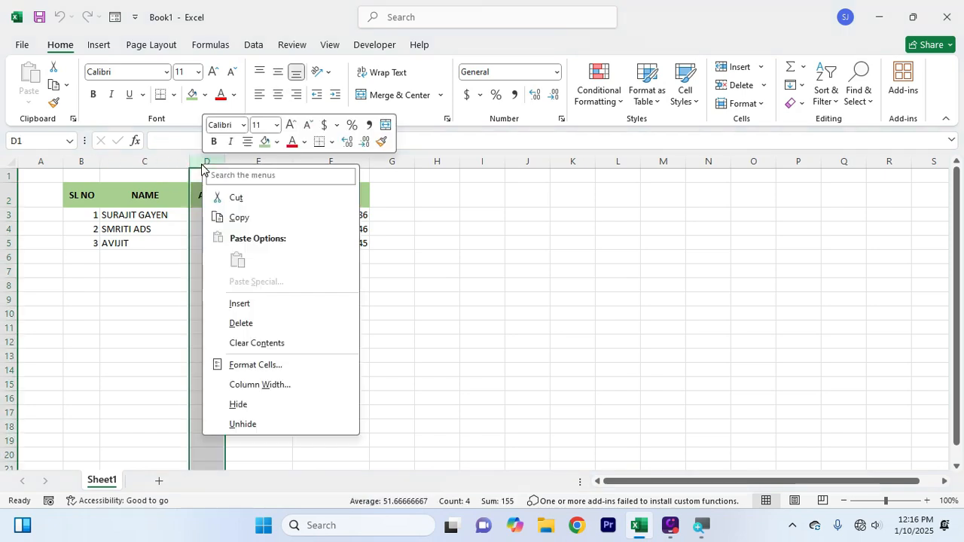
click(257, 303)
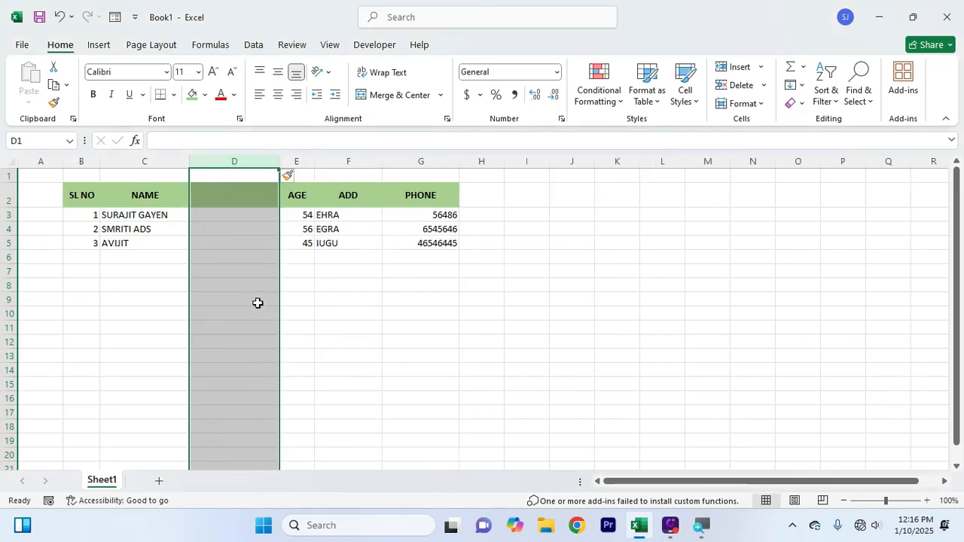
Enter the header DOB in D2 and 1-545-55 in D3
click(231, 196)
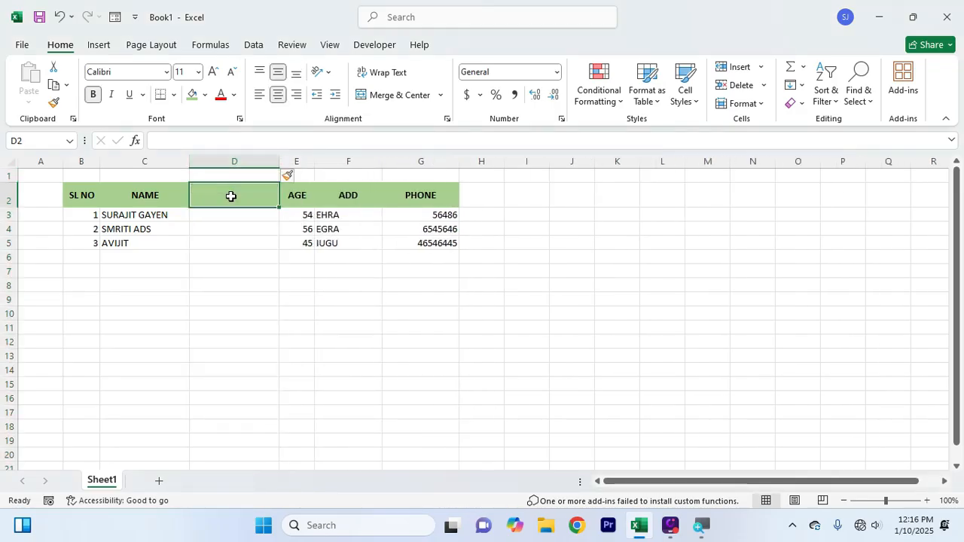
text(DOB)
key(Return)
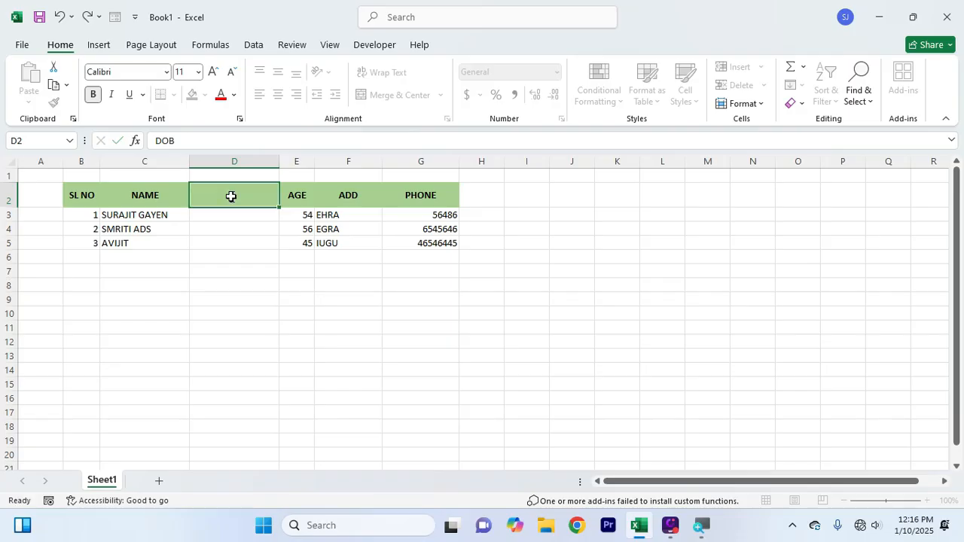
text(1-545)
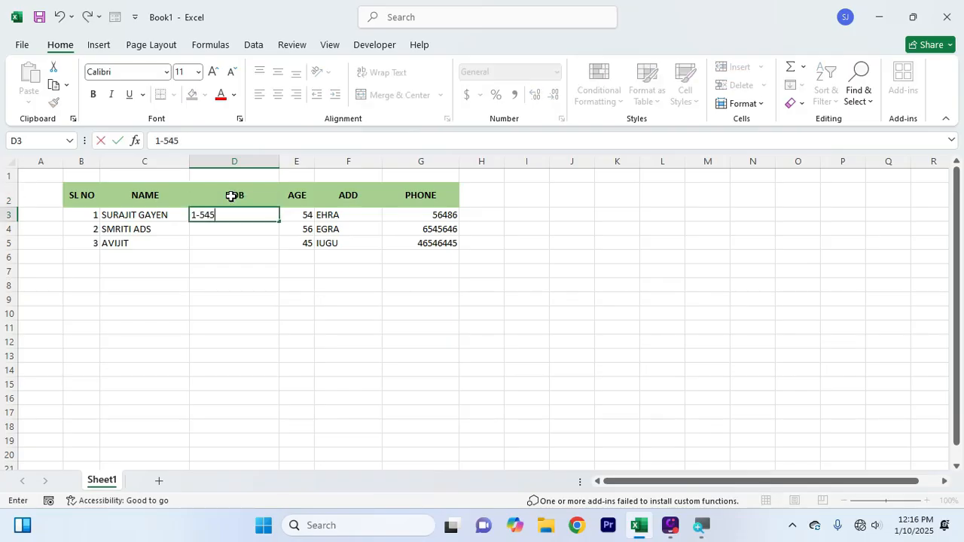
text(-55)
key(Return)
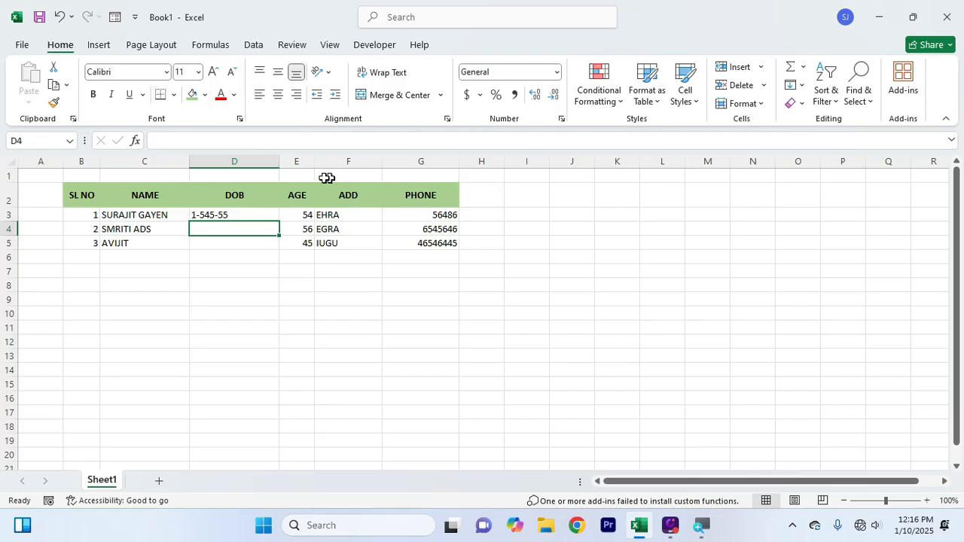
Delete column F (ADD), so the table reads SL NO, NAME, DOB, AGE, PHONE
click(361, 161)
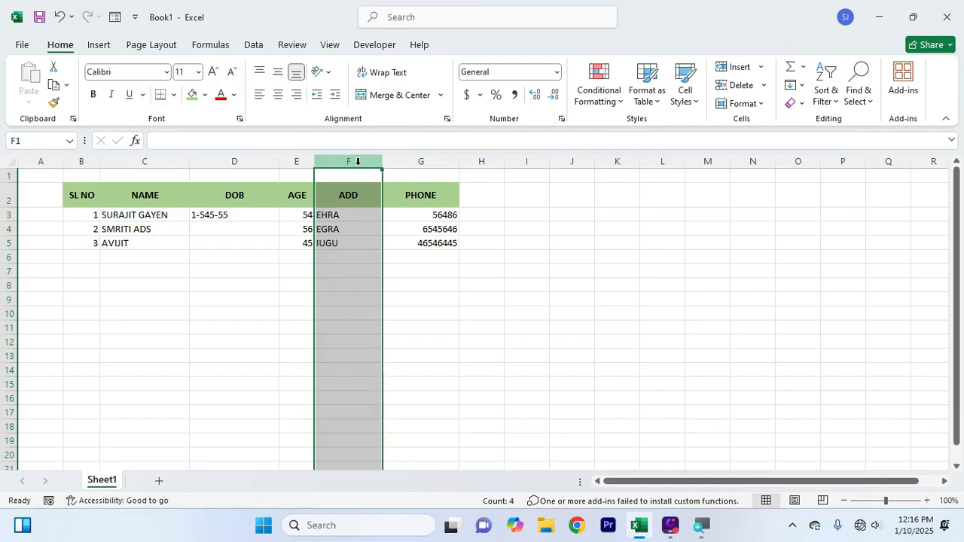
right_click(358, 161)
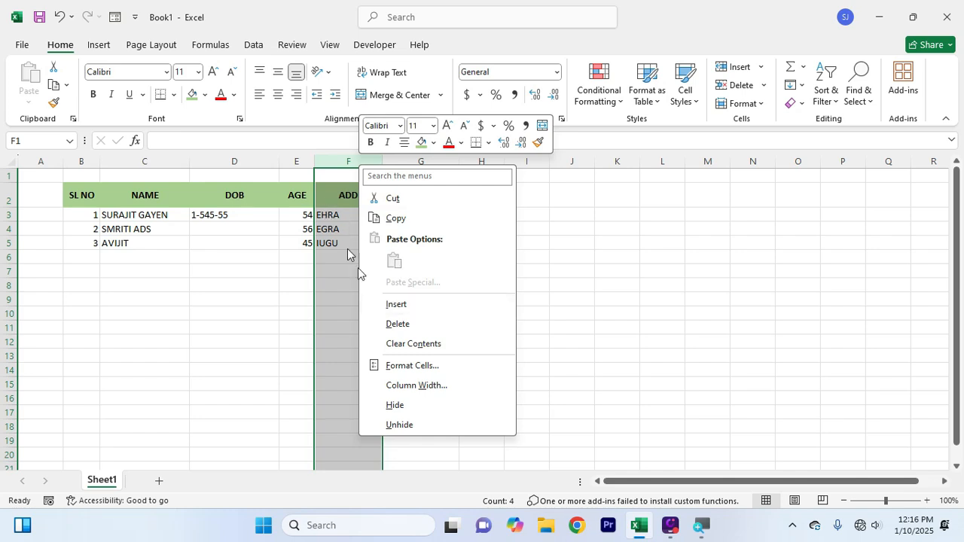
click(388, 326)
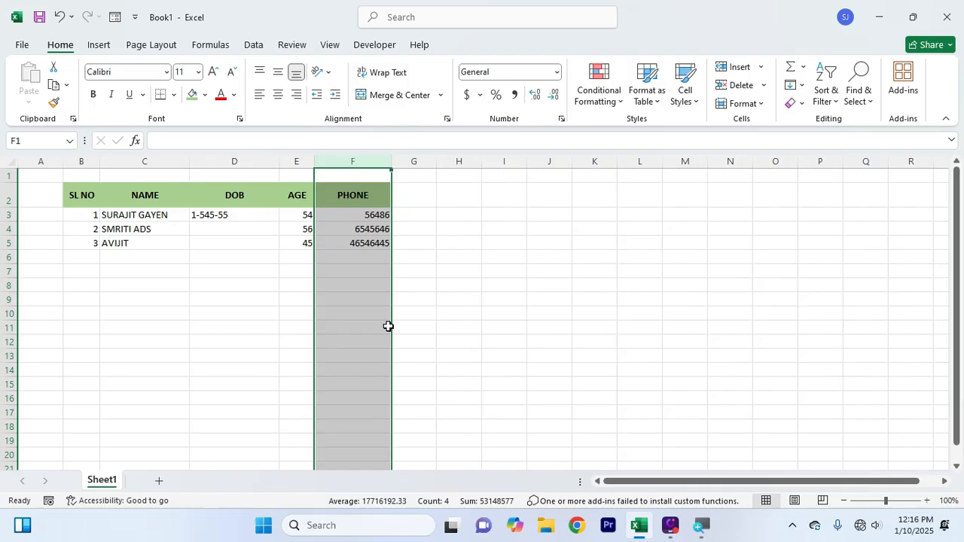
click(233, 297)
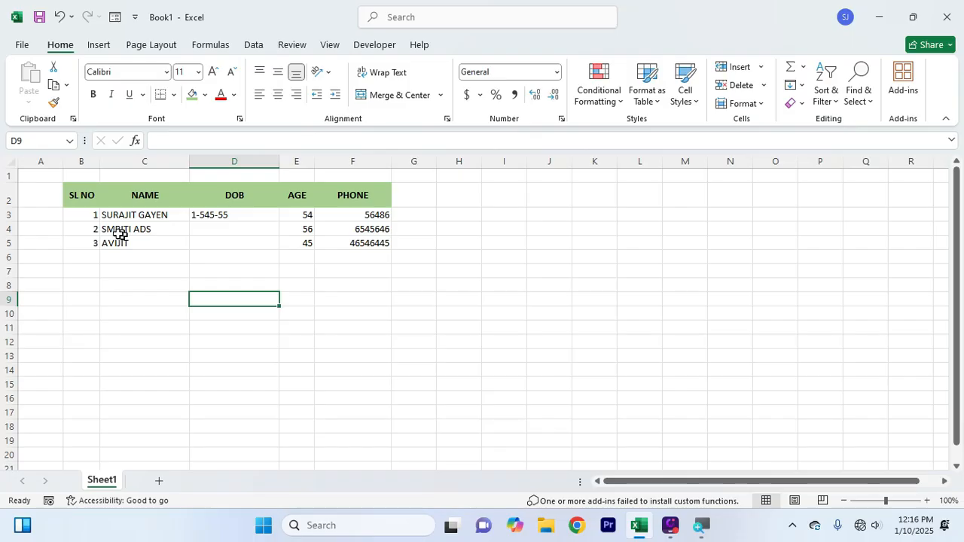
Insert a blank row 4 above the second record
click(7, 229)
right_click(7, 229)
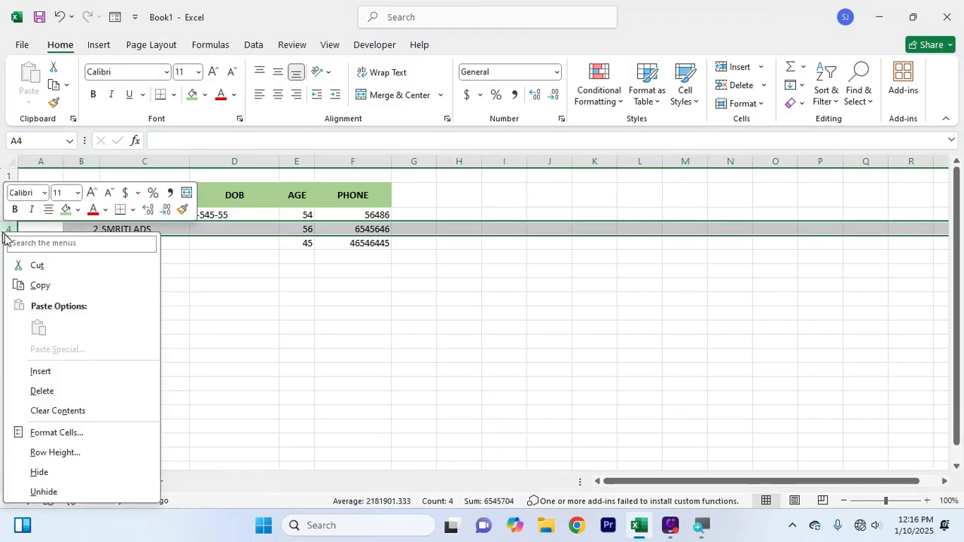
click(51, 372)
click(178, 358)
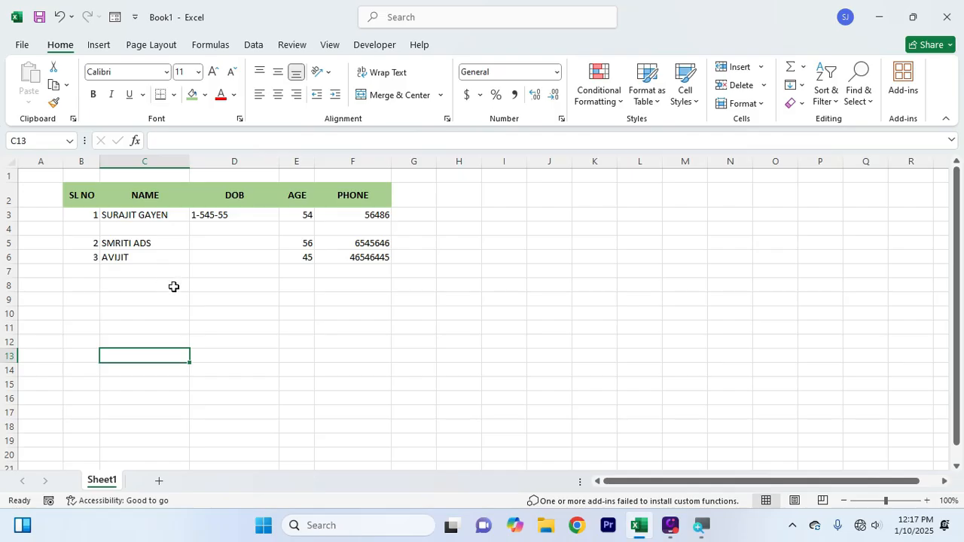
click(274, 287)
Insert and remove a blank column before DOB twice, leaving the columns unchanged
click(255, 163)
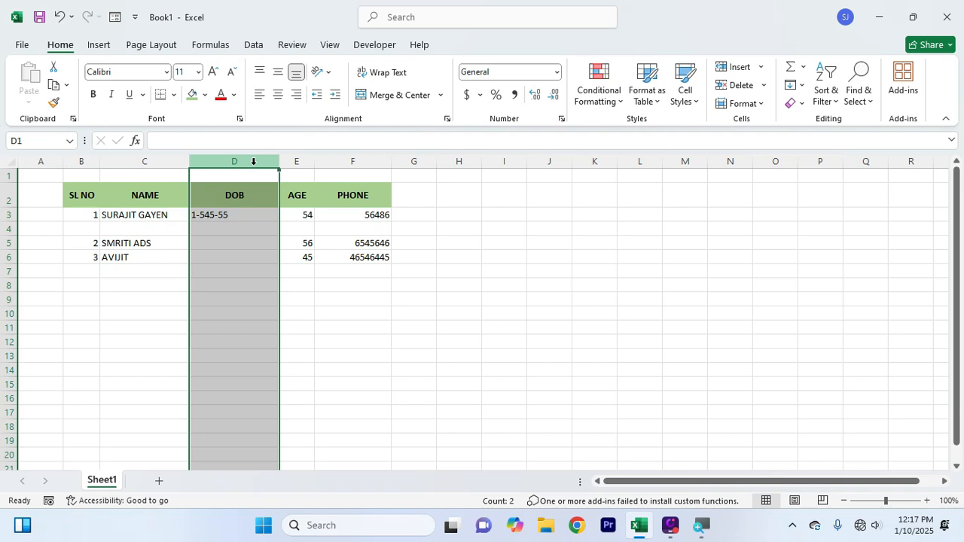
key(ctrl+shift+plus)
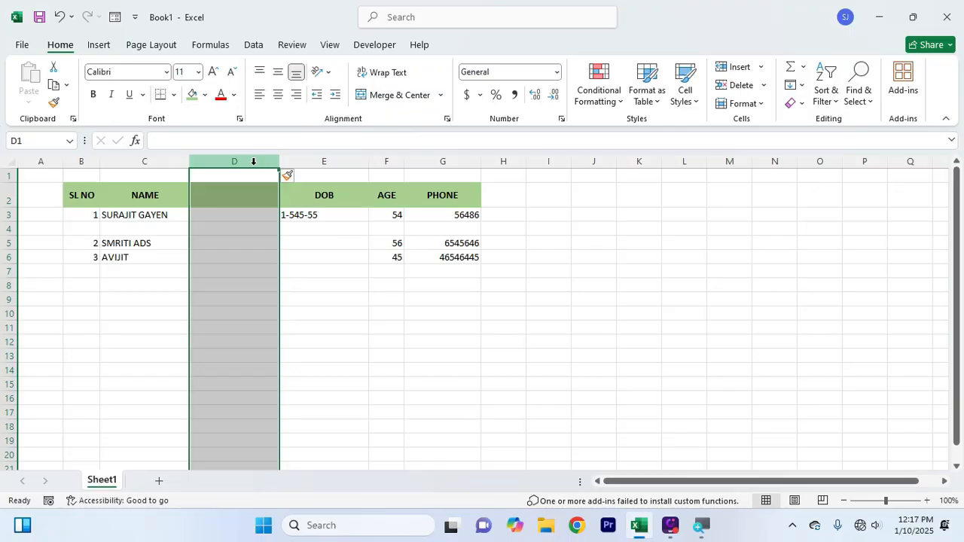
key(ctrl+minus)
key(ctrl+shift+plus)
key(ctrl+minus)
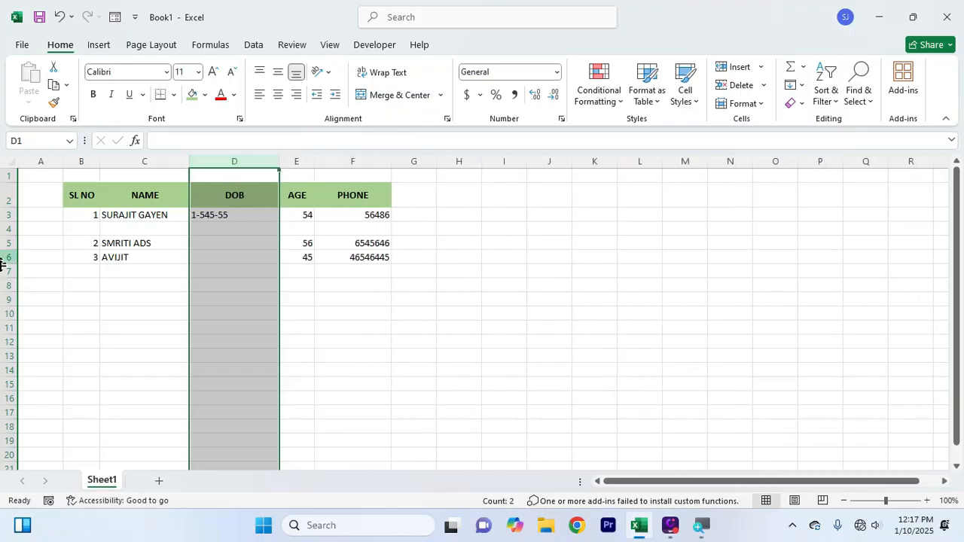
Delete blank row 4 and restore it, so the blank row remains
click(5, 231)
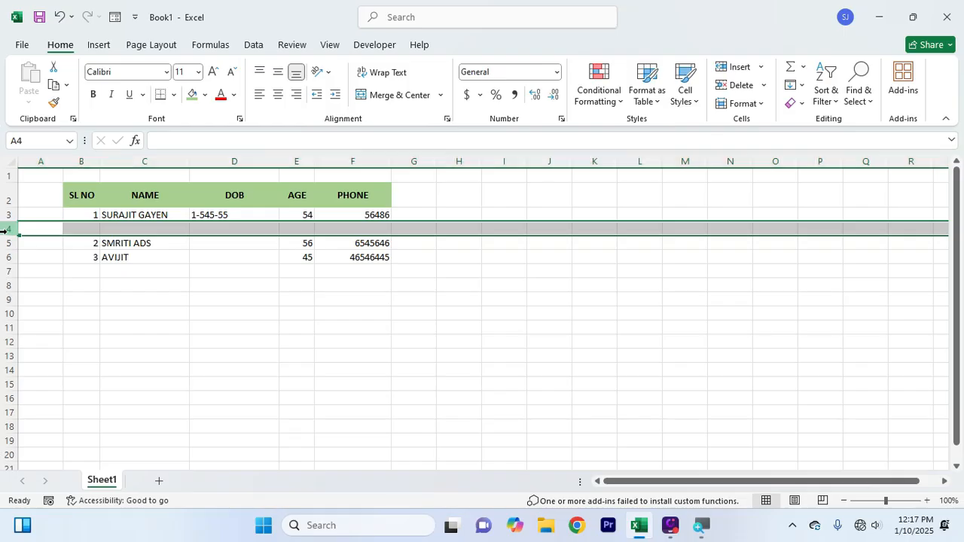
key(ctrl+minus)
key(ctrl+shift+plus)
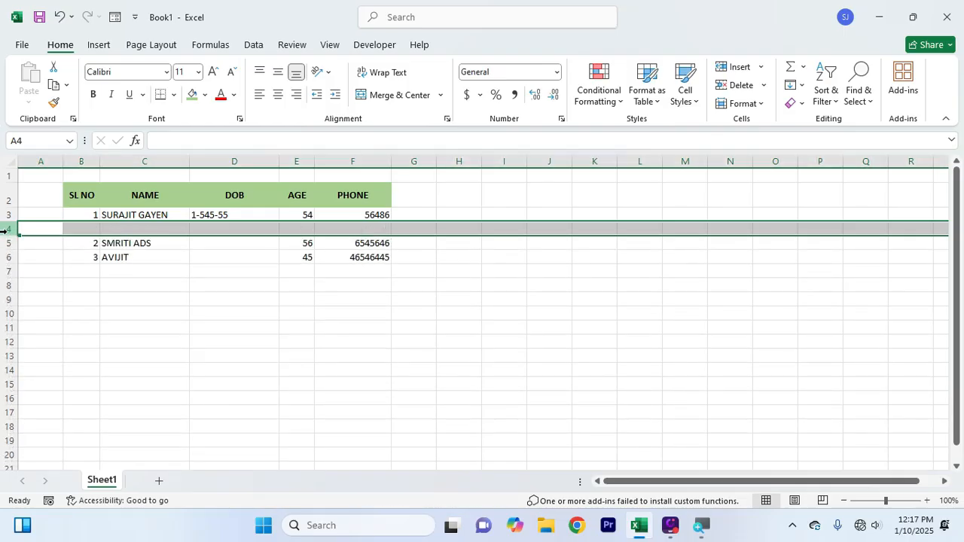
click(270, 331)
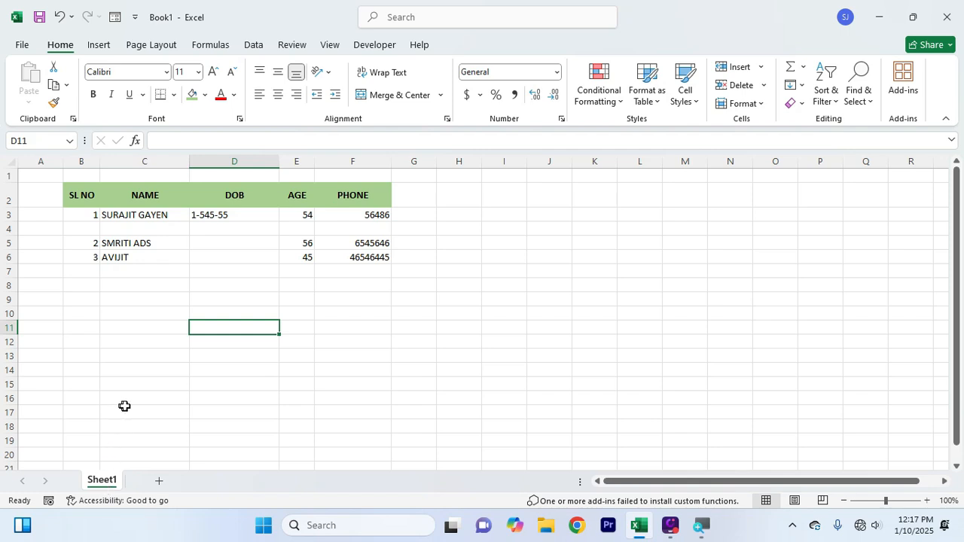
Add a new worksheet, Sheet2, and switch between it and the table sheet
click(158, 482)
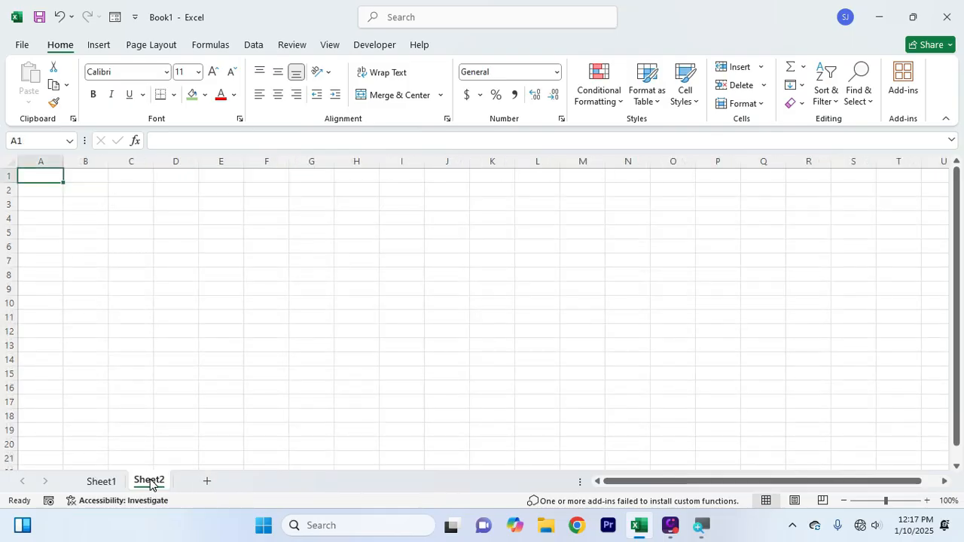
drag(79, 218, 379, 378)
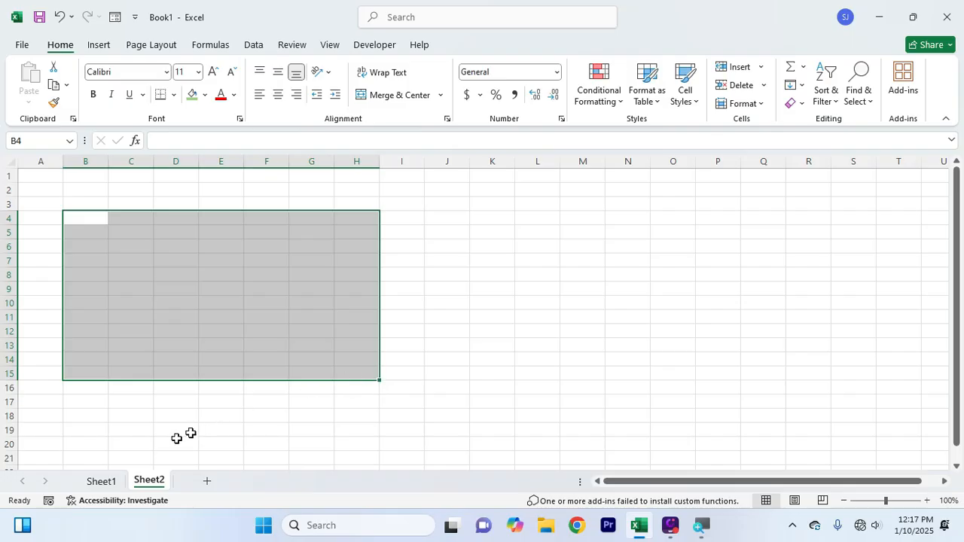
click(101, 481)
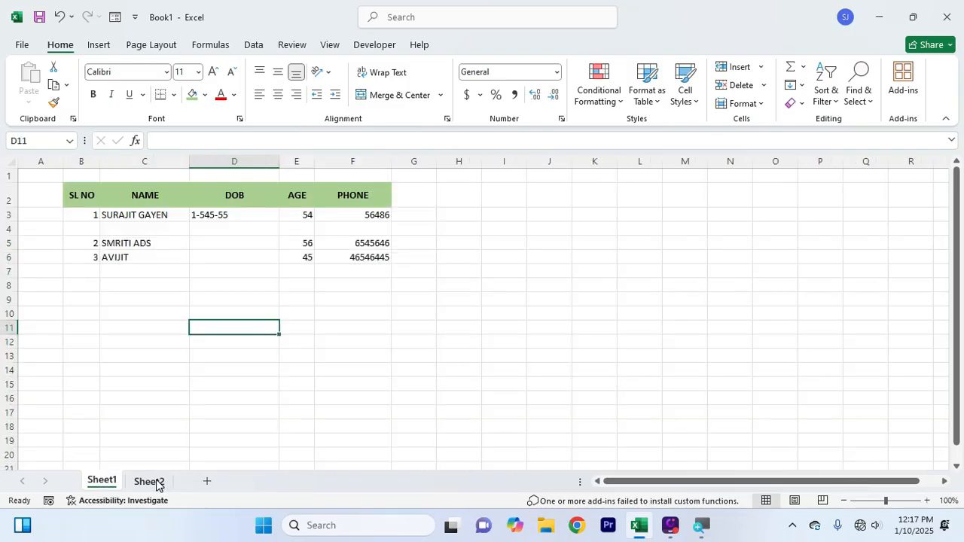
click(154, 482)
click(100, 481)
Rename the first worksheet from Sheet1 to CLAS V
double_click(103, 481)
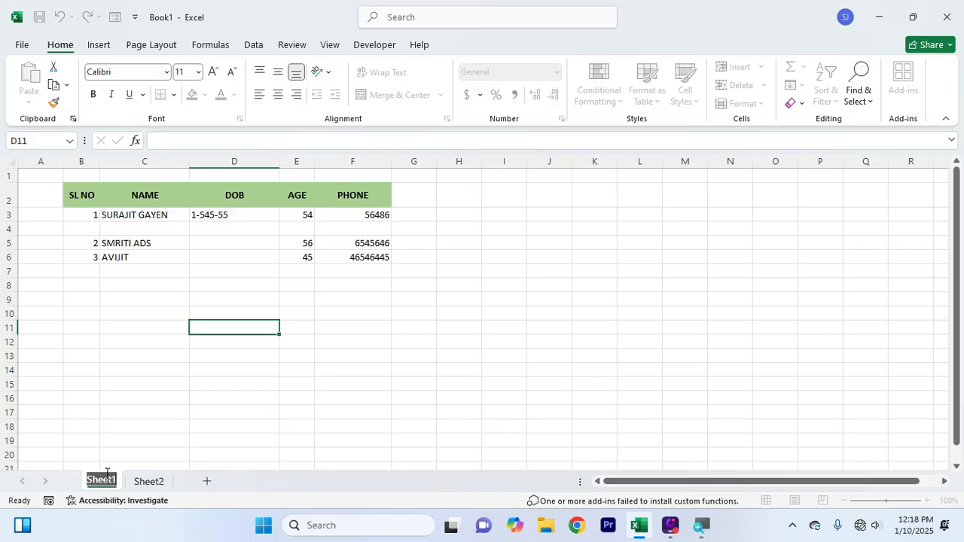
key(BackSpace)
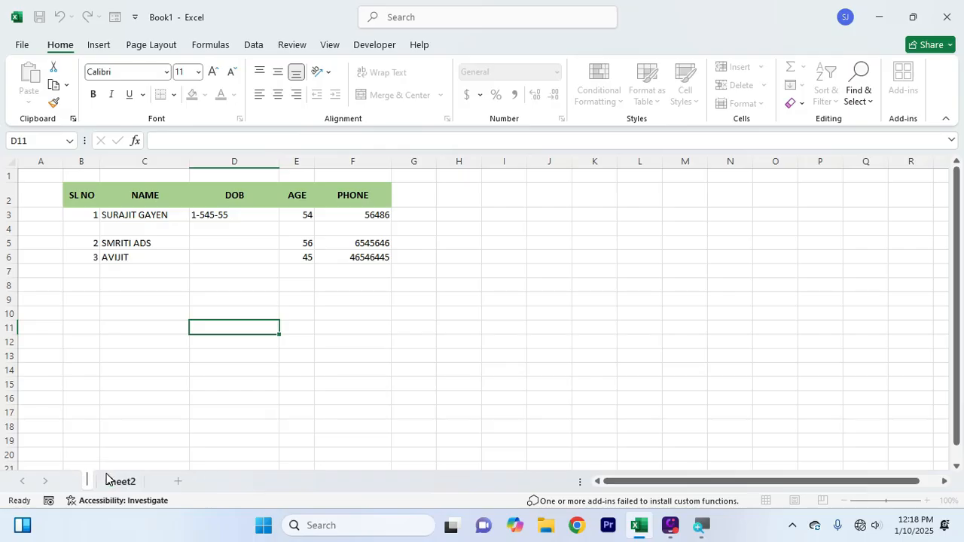
text(CLAS V)
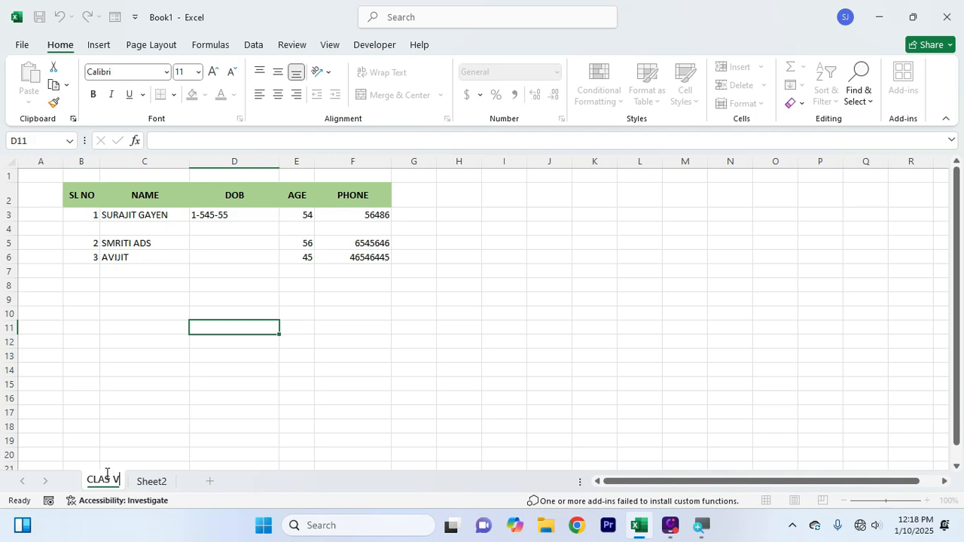
key(Return)
click(127, 439)
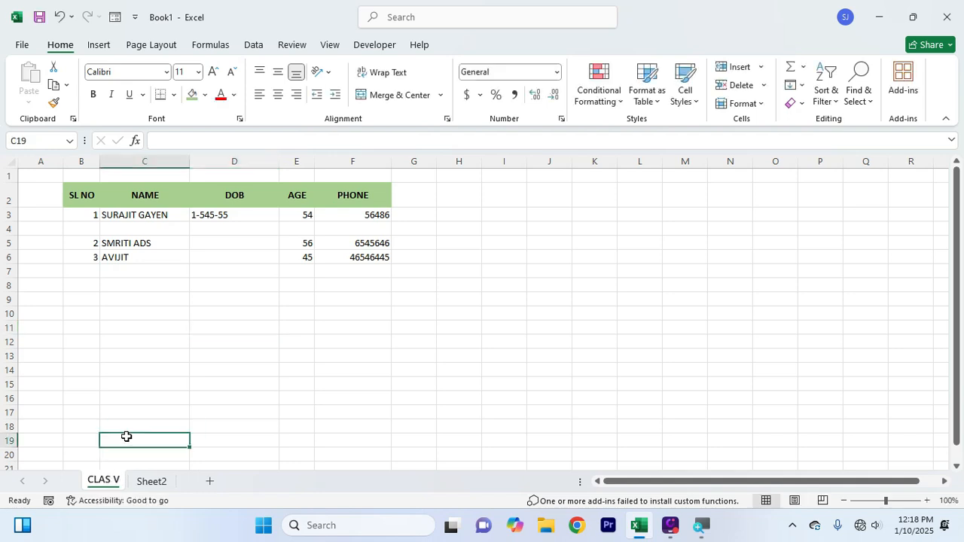
click(151, 482)
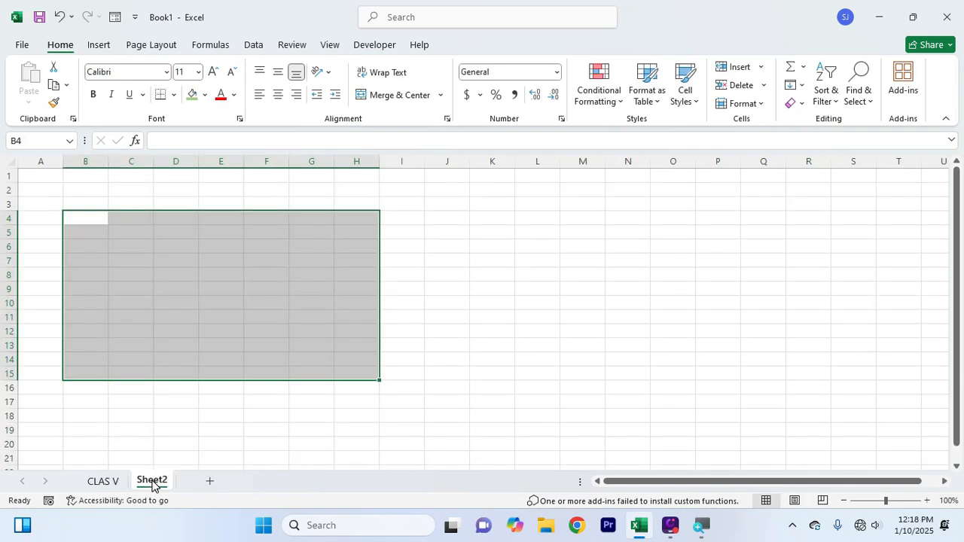
click(103, 481)
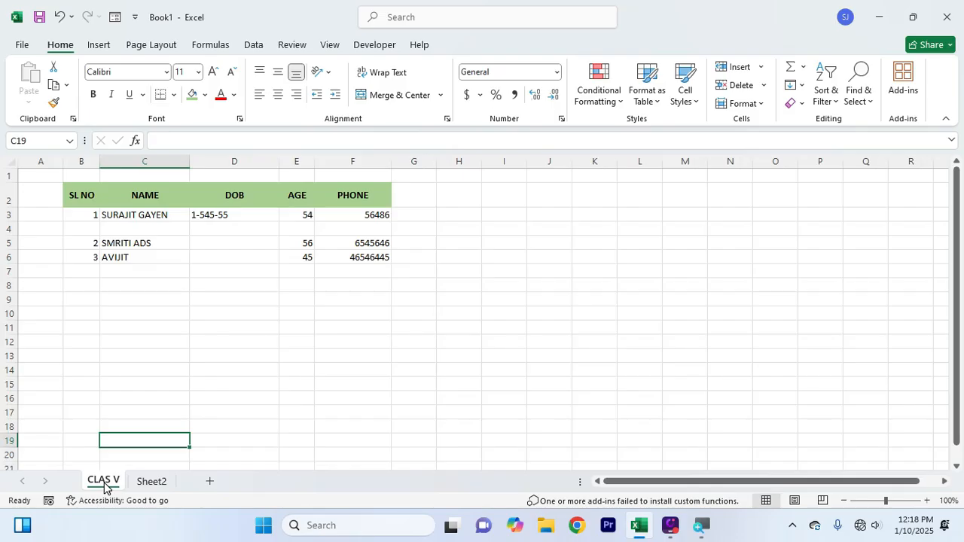
click(195, 345)
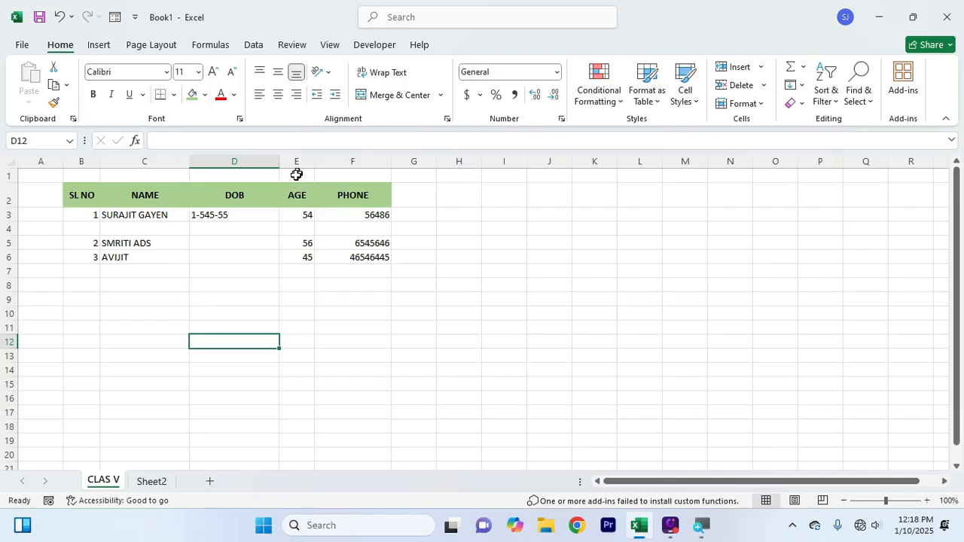
Select the table B2:F6 and apply All Borders to every cell
click(222, 300)
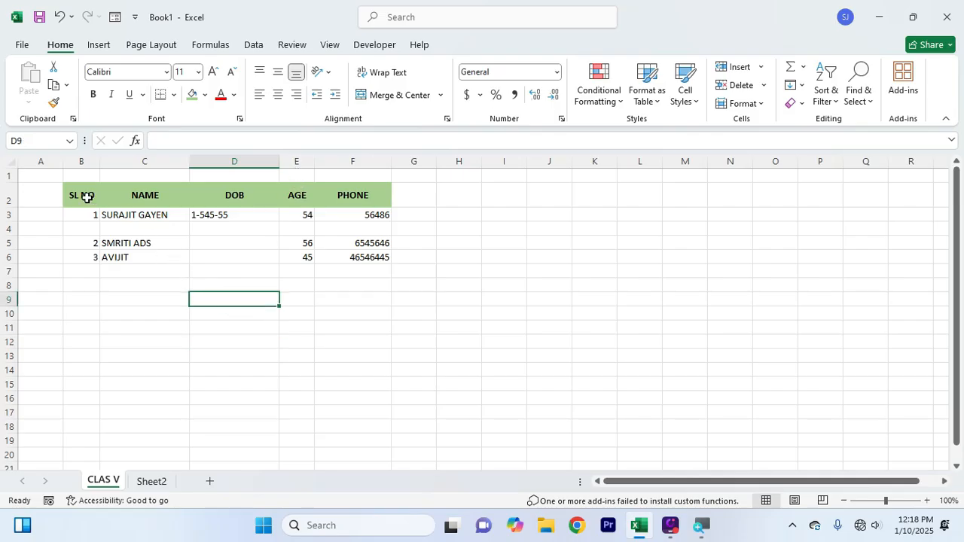
click(239, 363)
click(85, 198)
drag(86, 198, 341, 265)
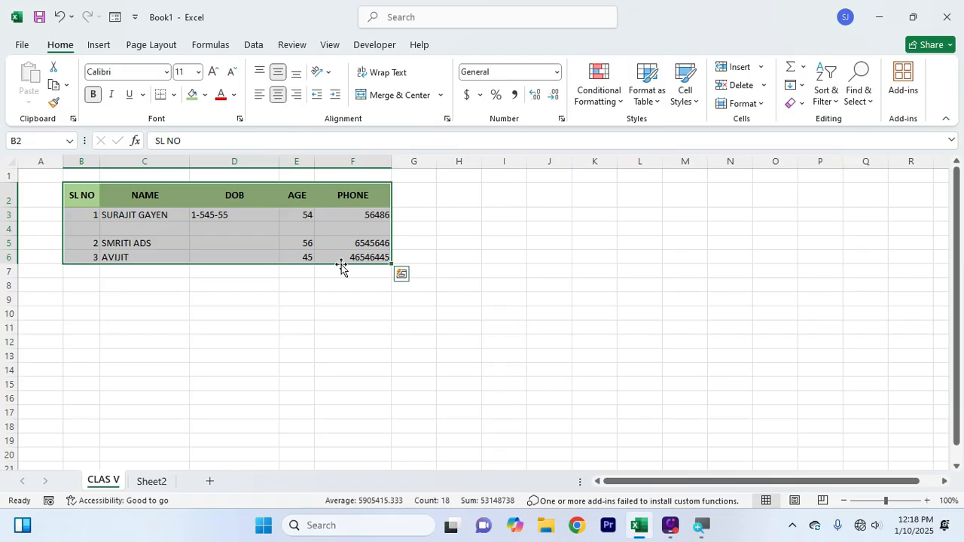
click(318, 343)
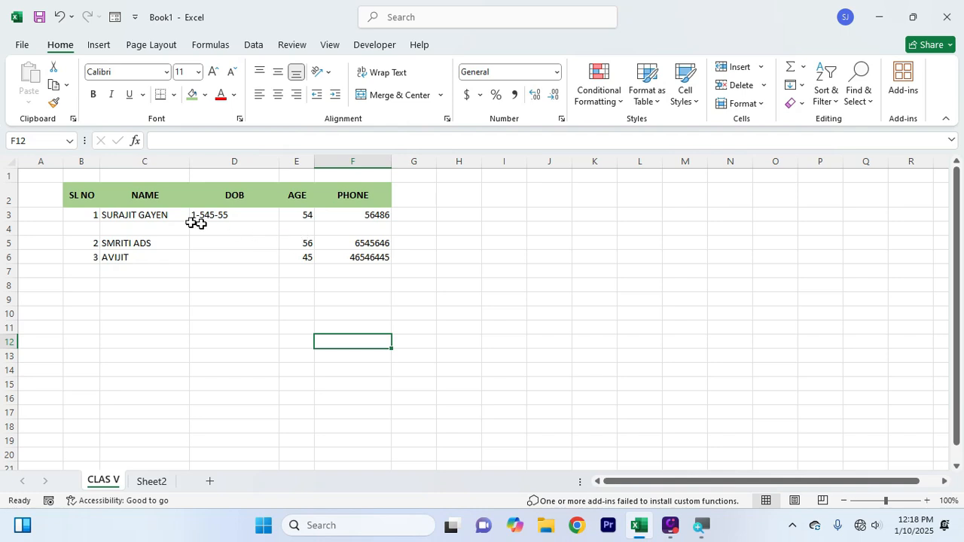
drag(81, 195, 356, 257)
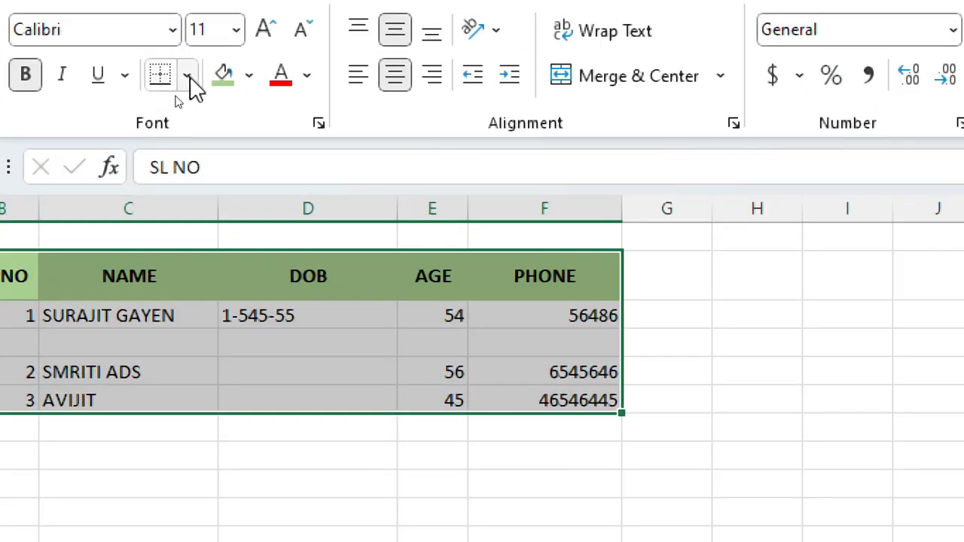
click(187, 76)
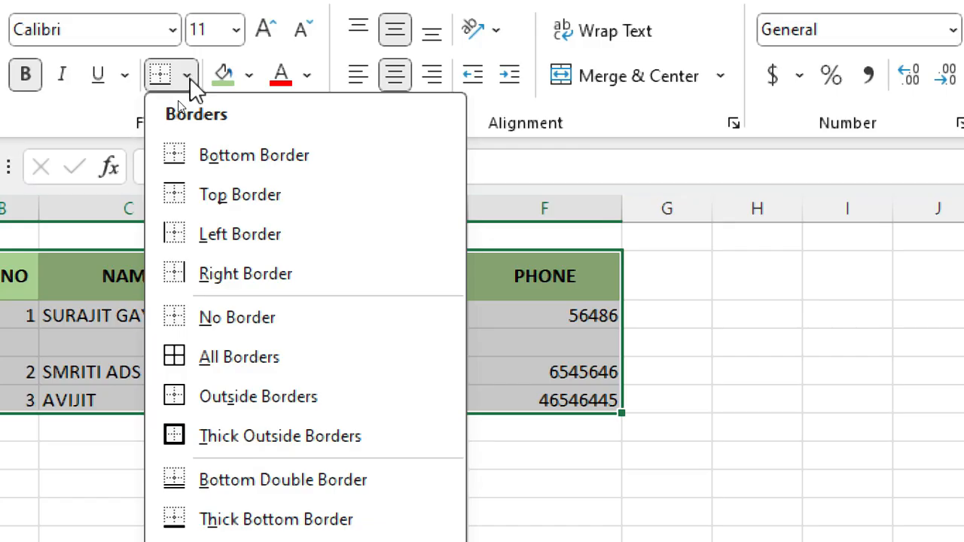
click(253, 373)
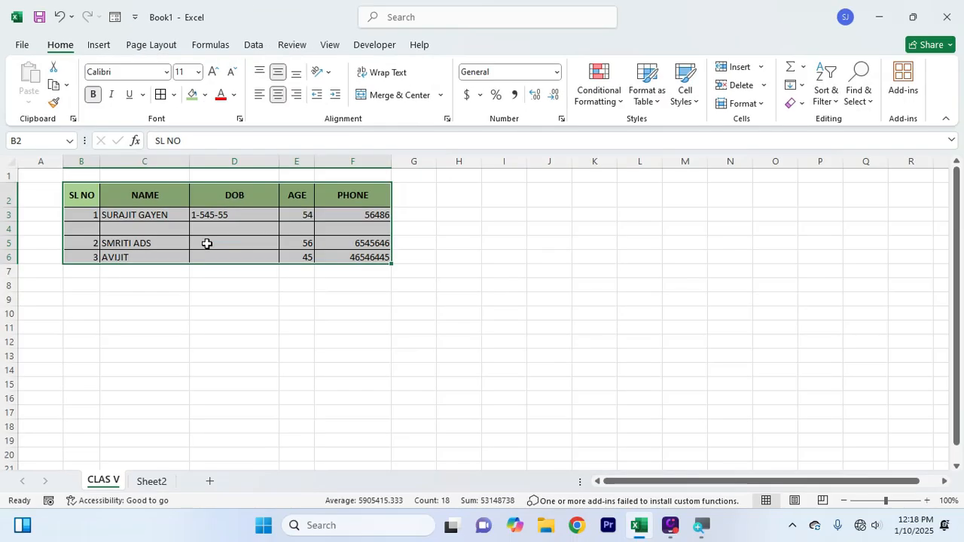
click(243, 324)
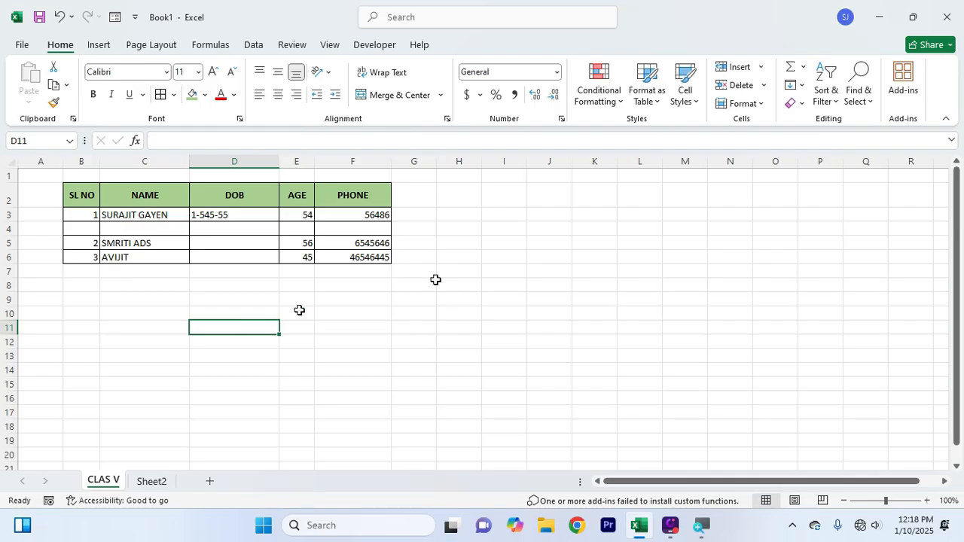
Resize the SL NO–PHONE header row text, trying sizes 13 and 16, and finish at size 12
click(547, 255)
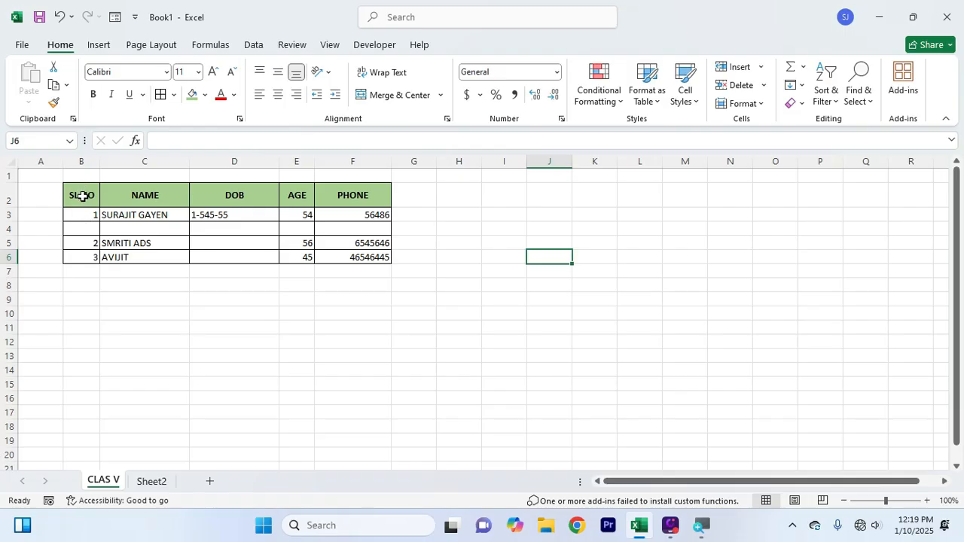
drag(83, 195, 367, 200)
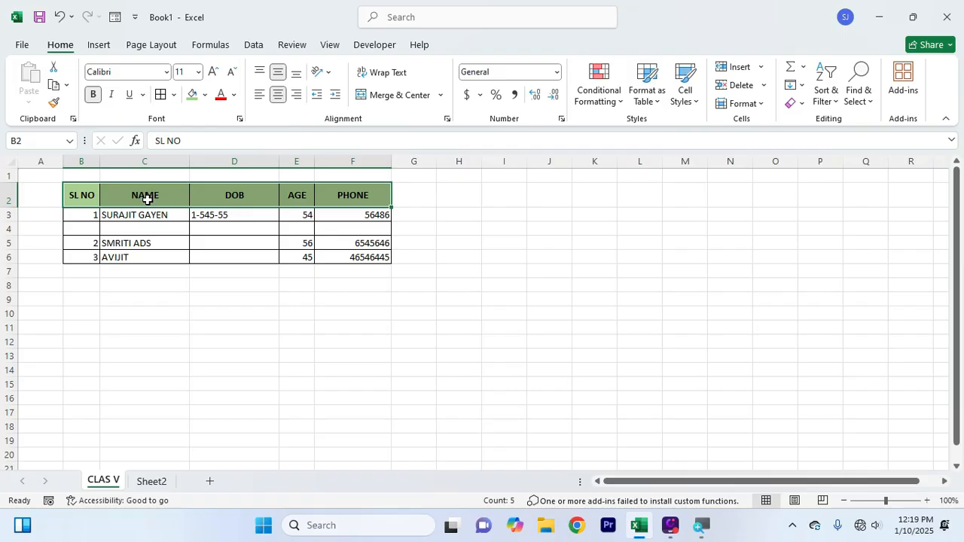
click(185, 74)
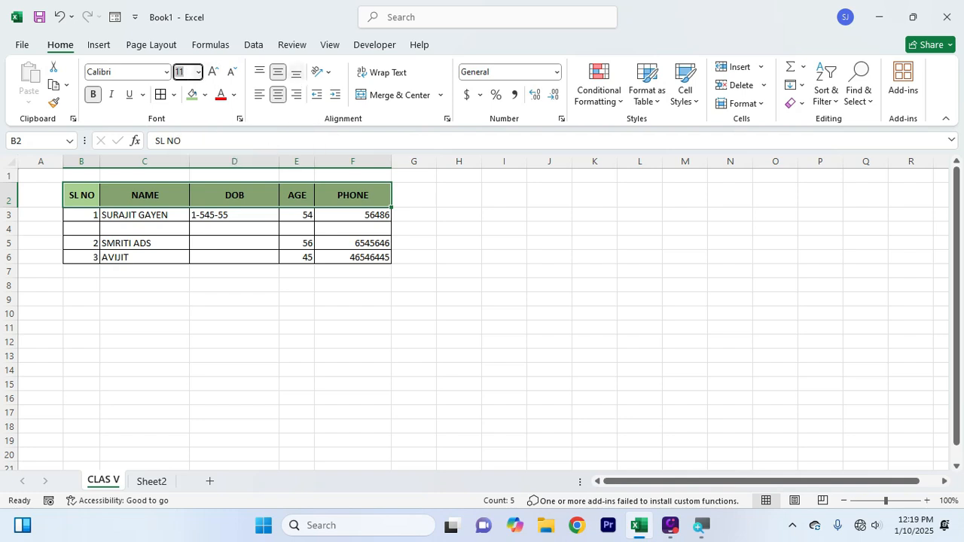
key(Return)
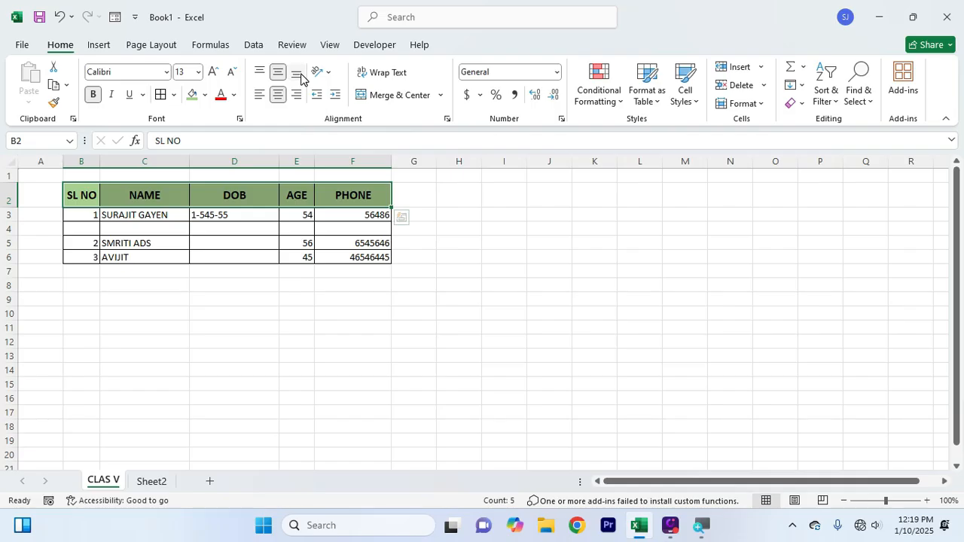
click(199, 72)
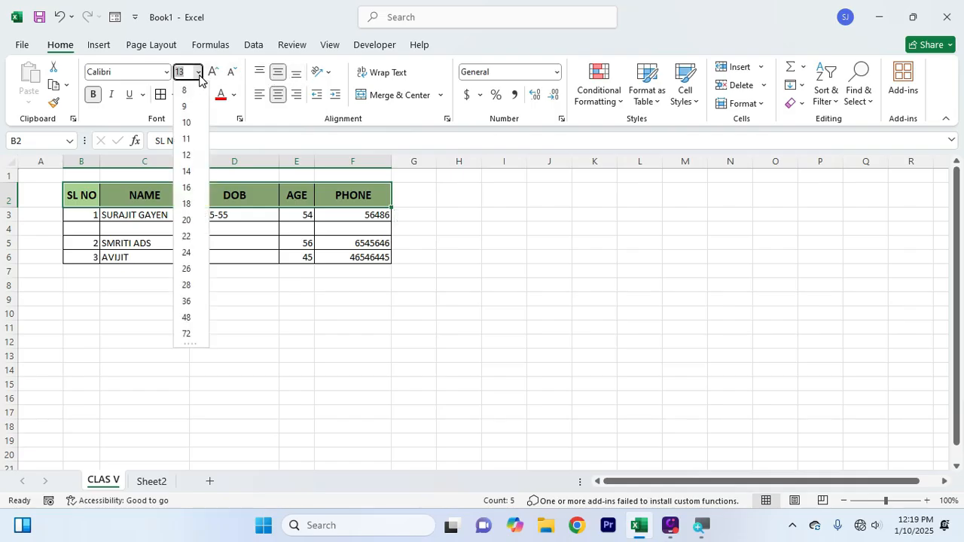
click(185, 188)
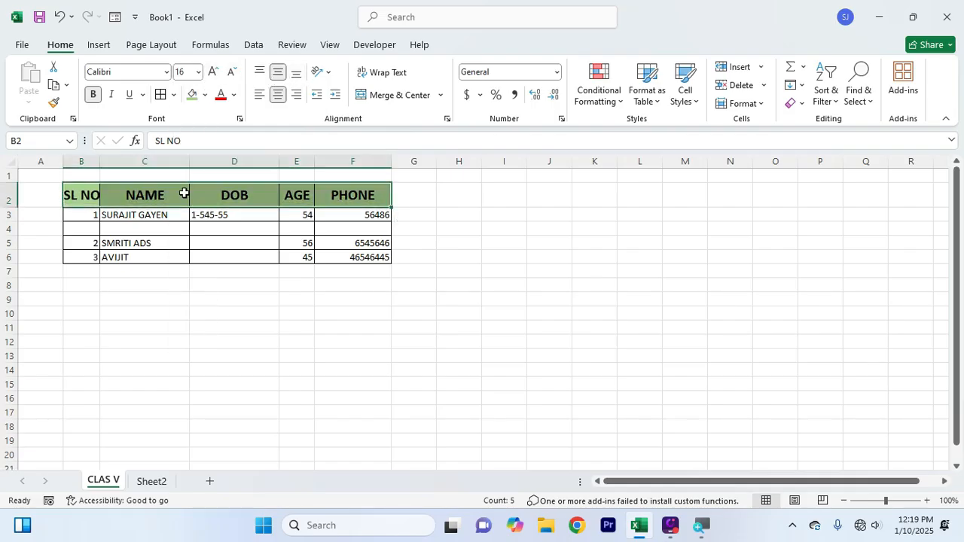
click(214, 80)
click(230, 80)
click(230, 79)
click(230, 78)
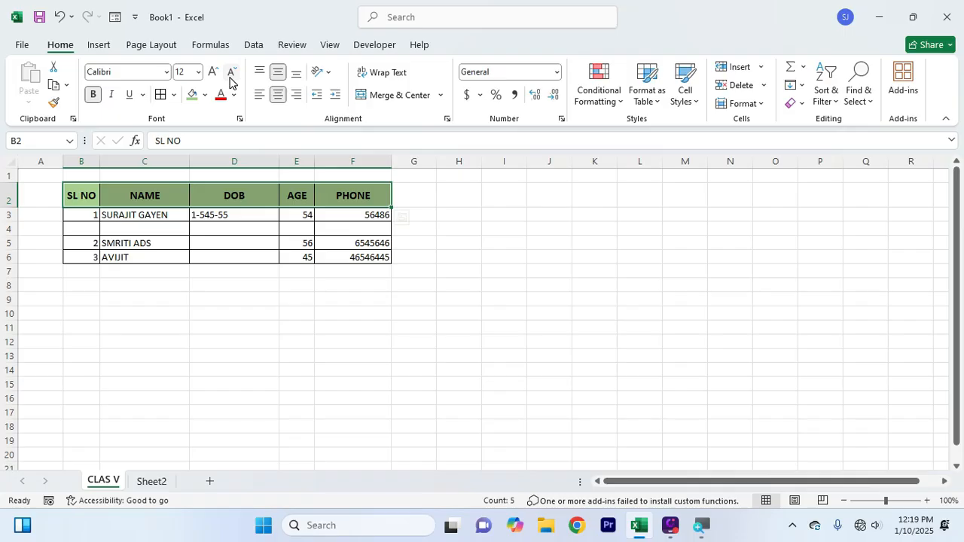
click(186, 355)
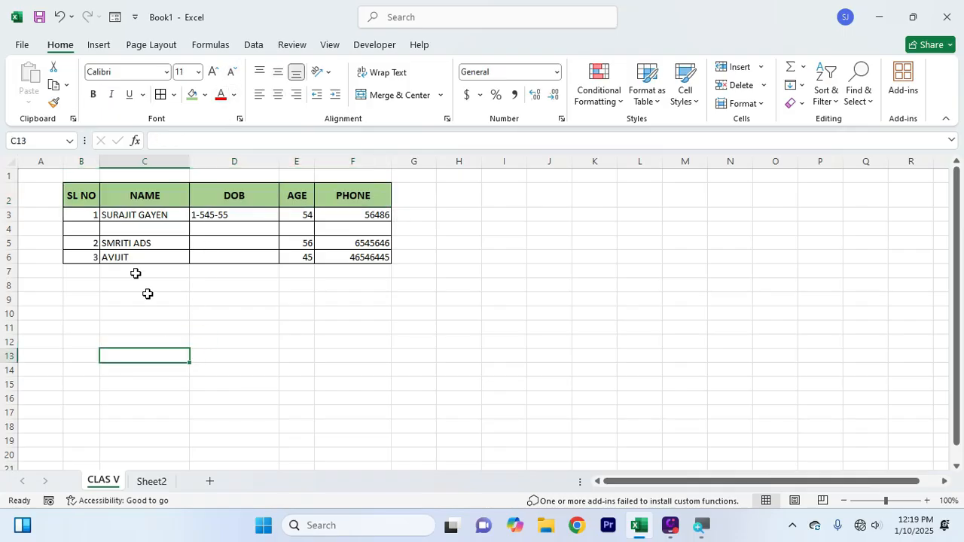
Set the record rows B3:F6 to font size 12 to match the header row
drag(85, 219, 343, 264)
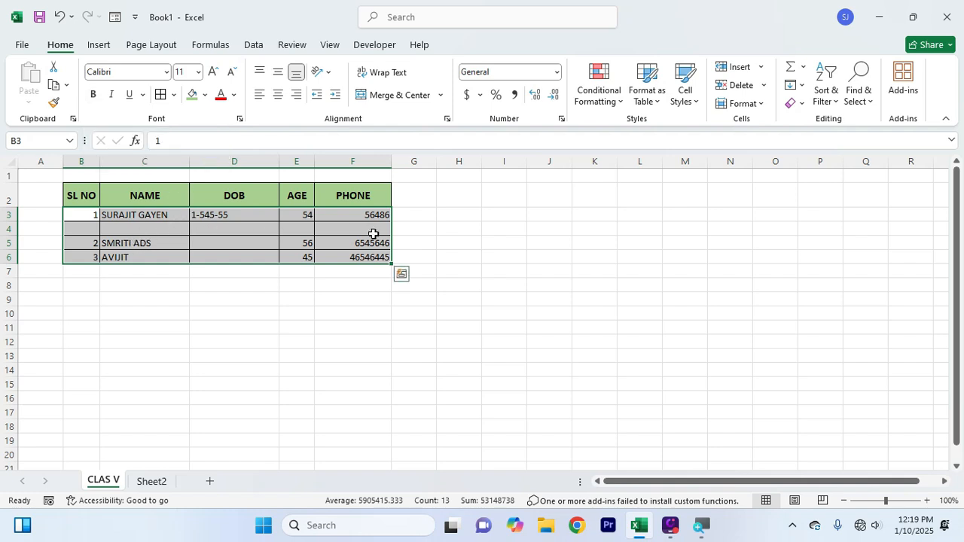
click(231, 73)
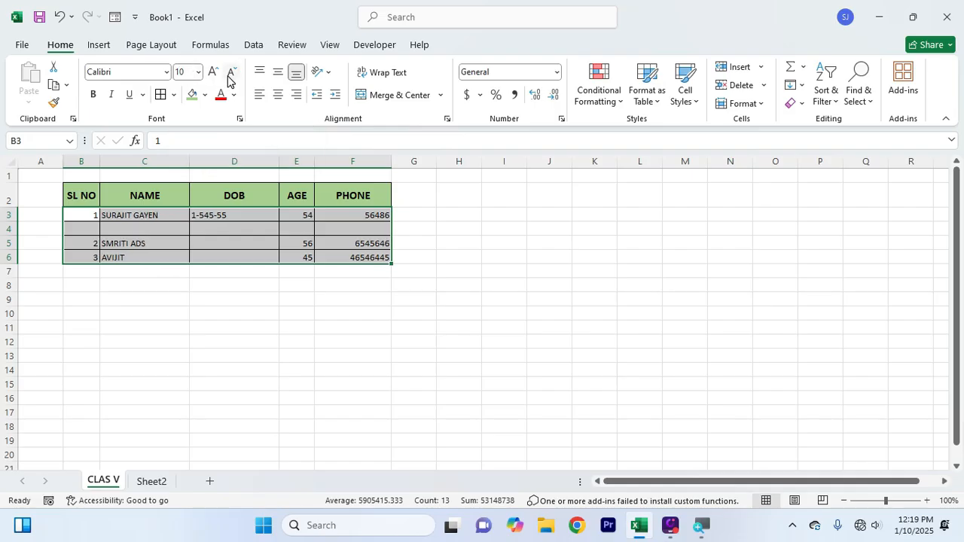
click(213, 73)
click(213, 73)
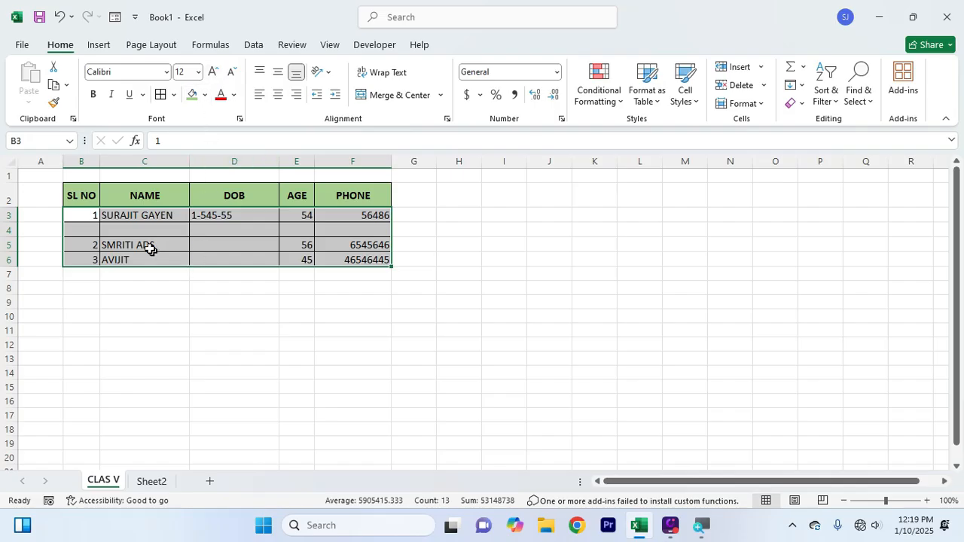
click(185, 321)
drag(78, 193, 340, 191)
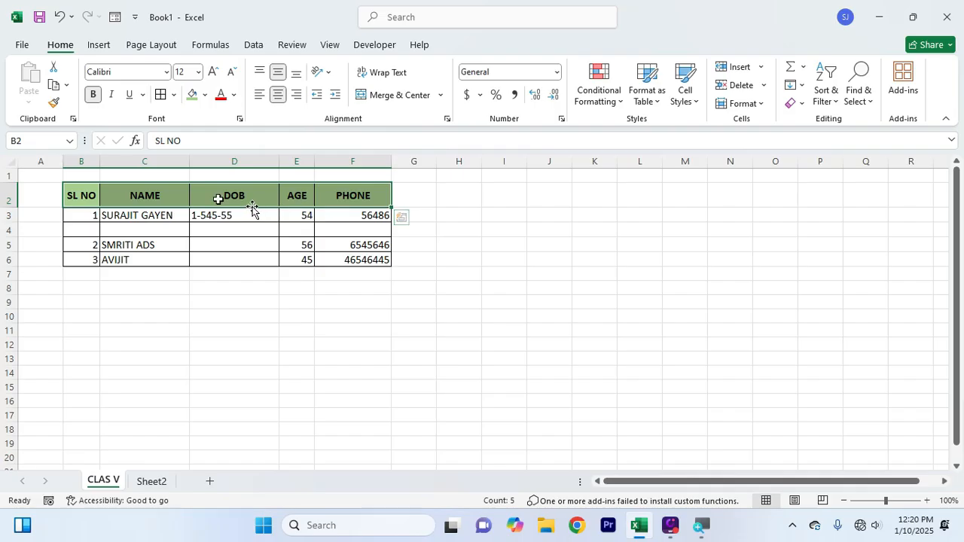
Change the header row B2:F2 to the Bahnschrift SemiBold font
click(167, 75)
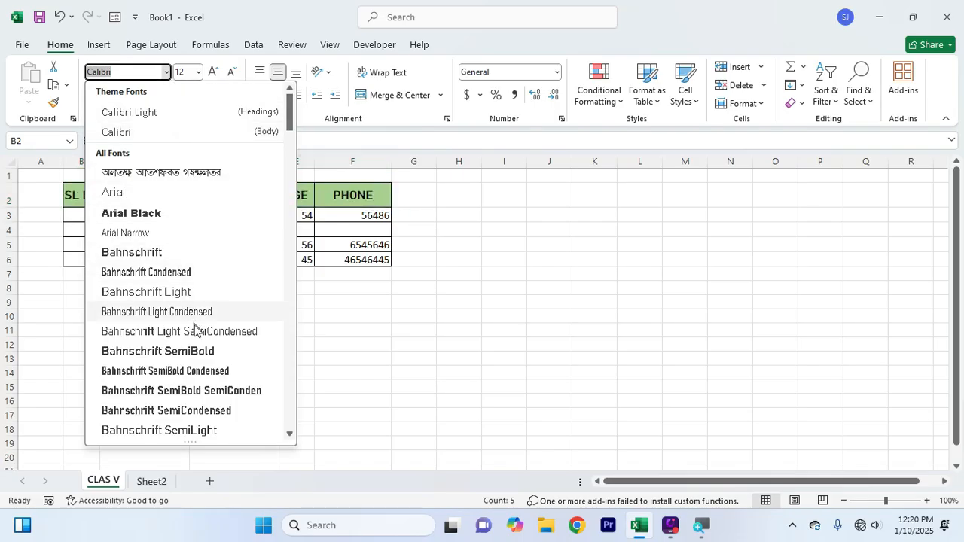
click(211, 390)
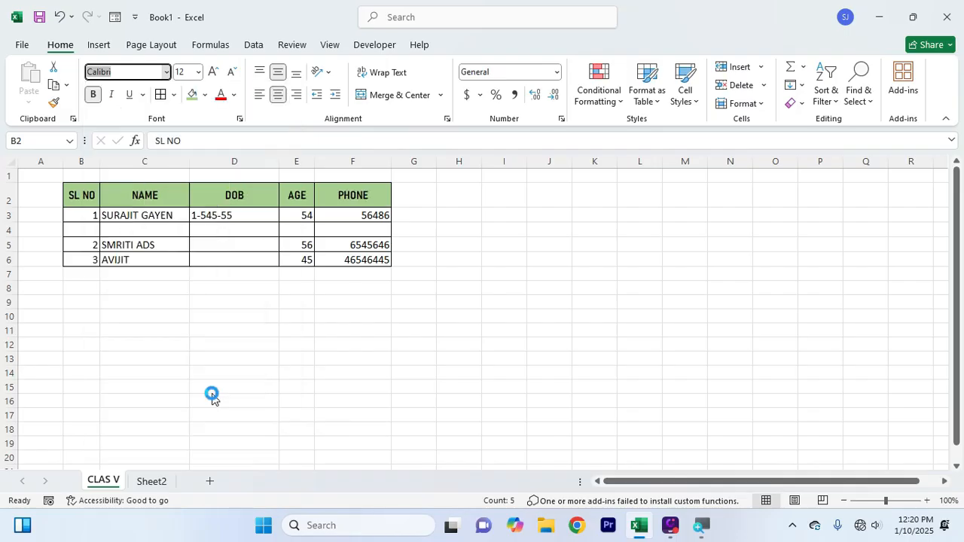
click(167, 315)
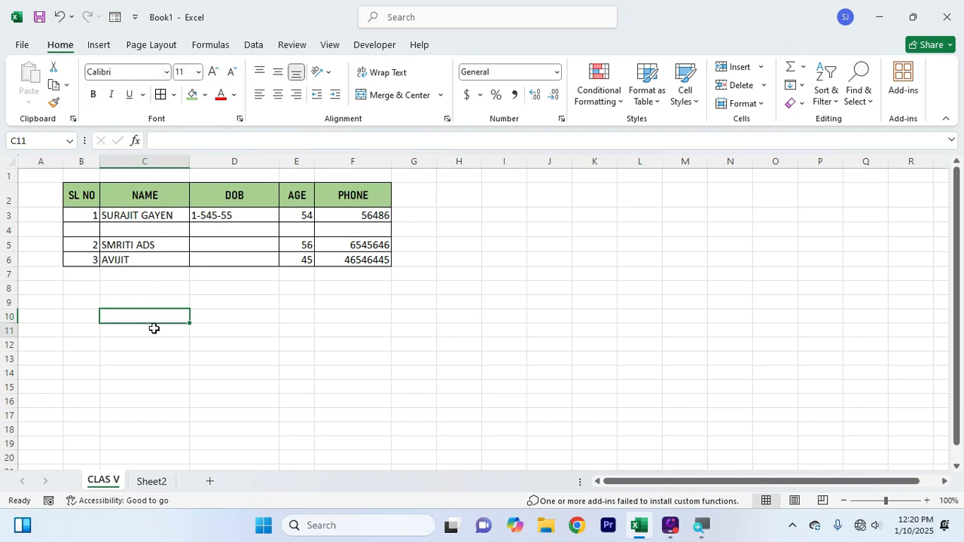
Make the B2:F2 header text bold
drag(86, 198, 344, 198)
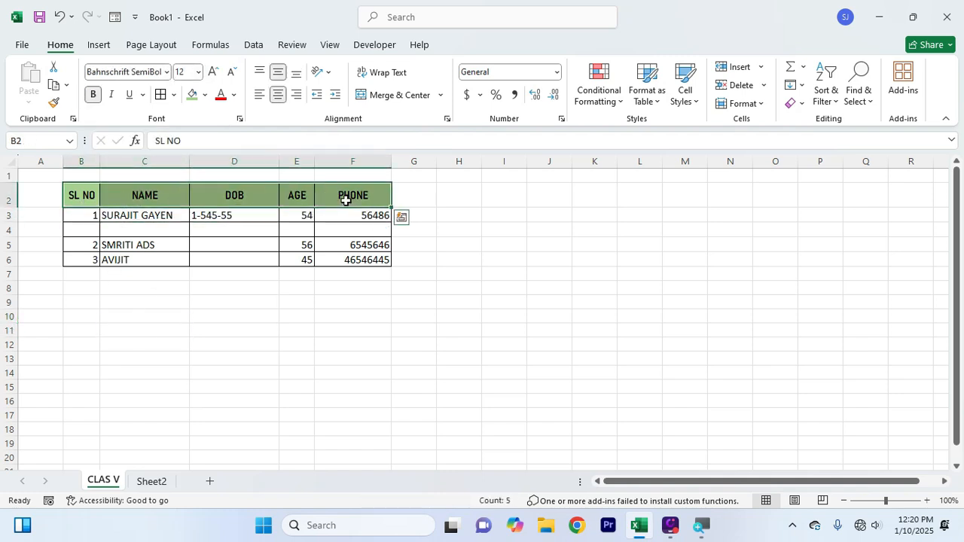
click(94, 95)
click(169, 325)
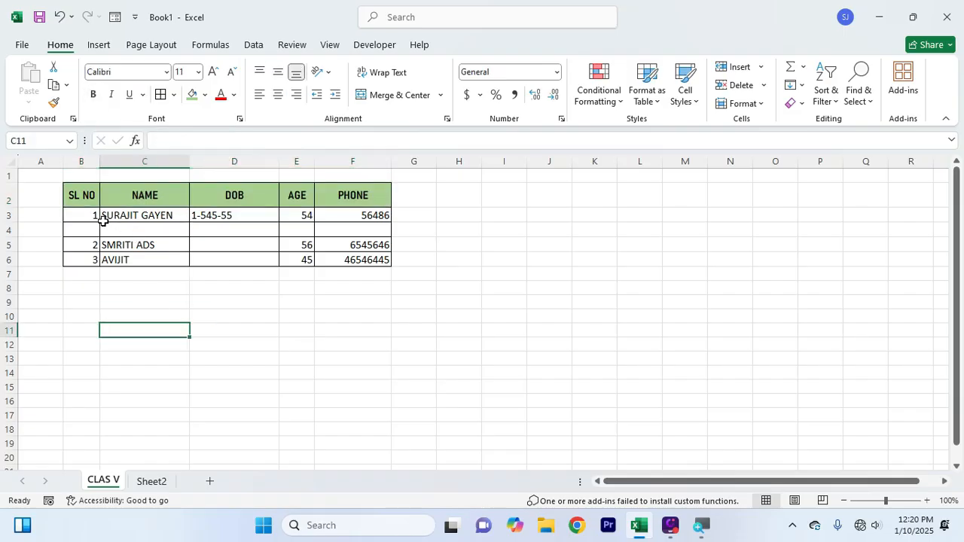
drag(88, 218, 366, 215)
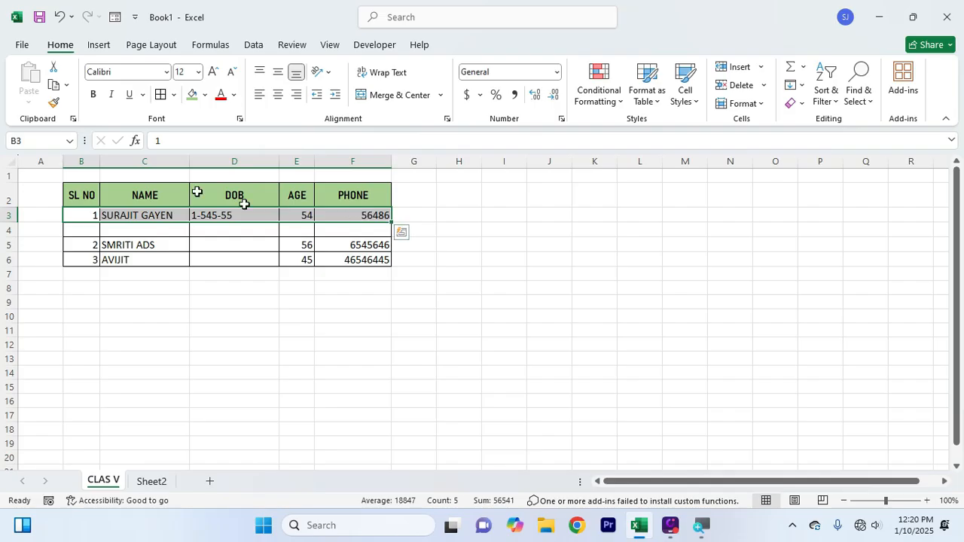
click(93, 96)
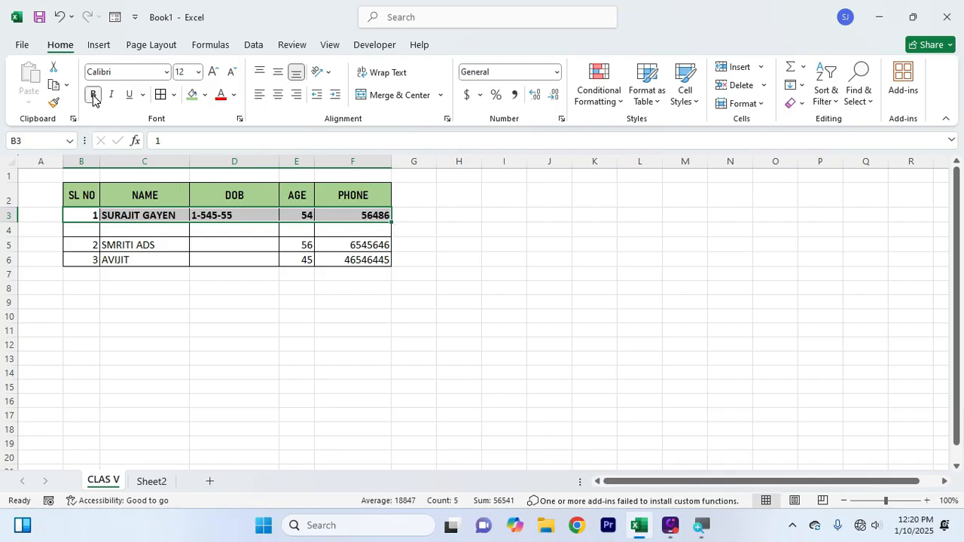
click(94, 95)
click(93, 96)
click(93, 95)
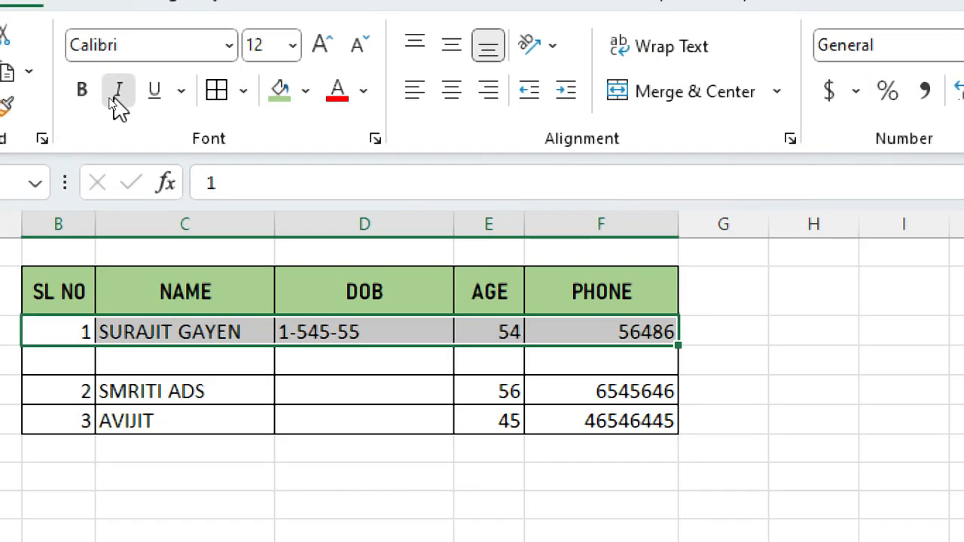
click(118, 105)
click(118, 105)
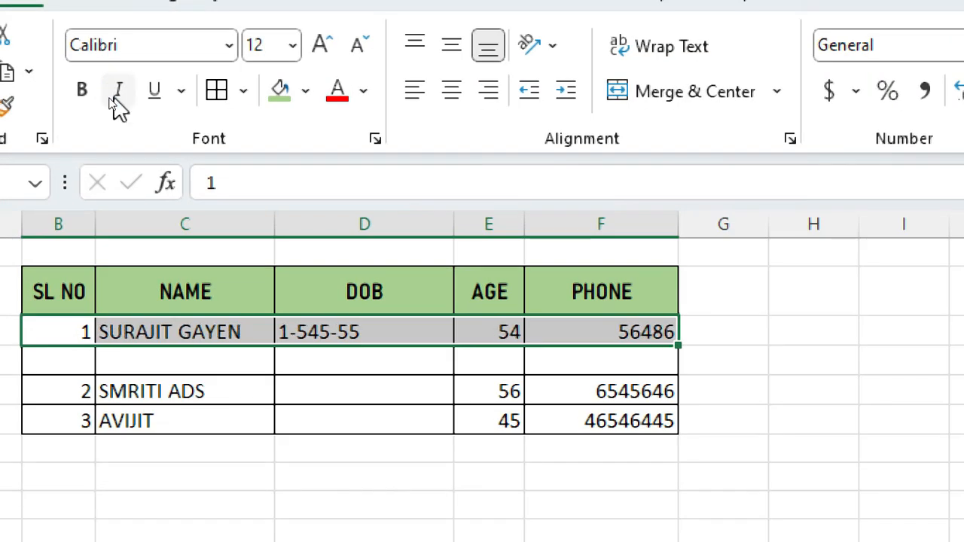
click(119, 105)
click(118, 105)
click(152, 90)
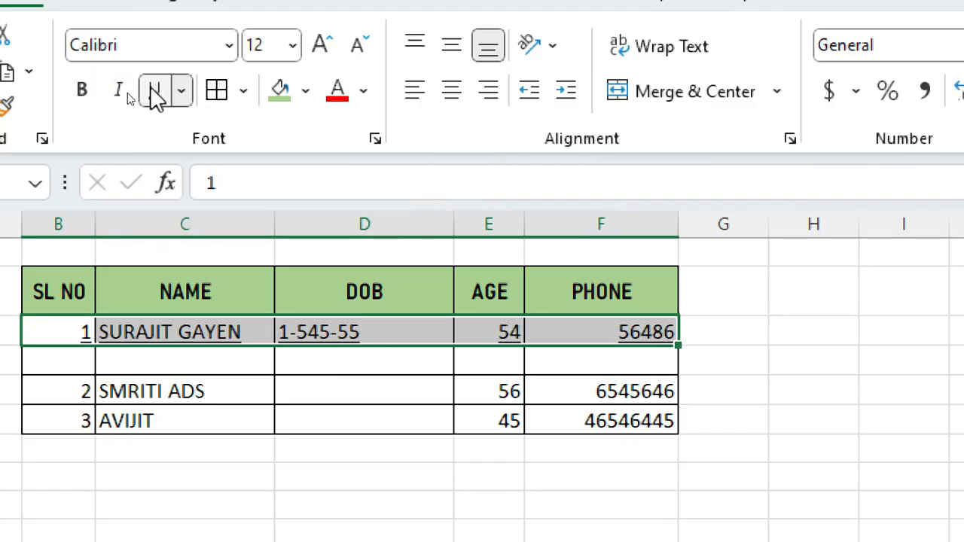
click(155, 92)
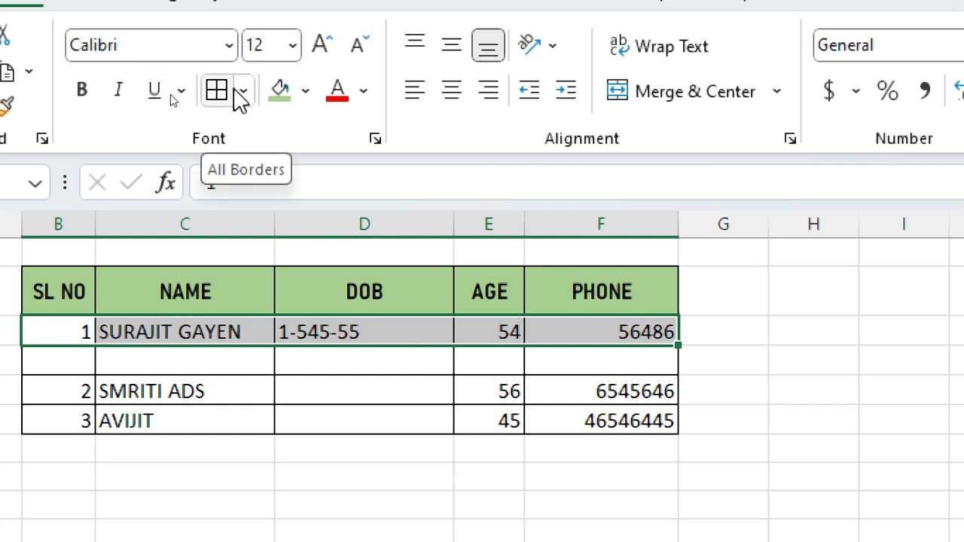
click(290, 428)
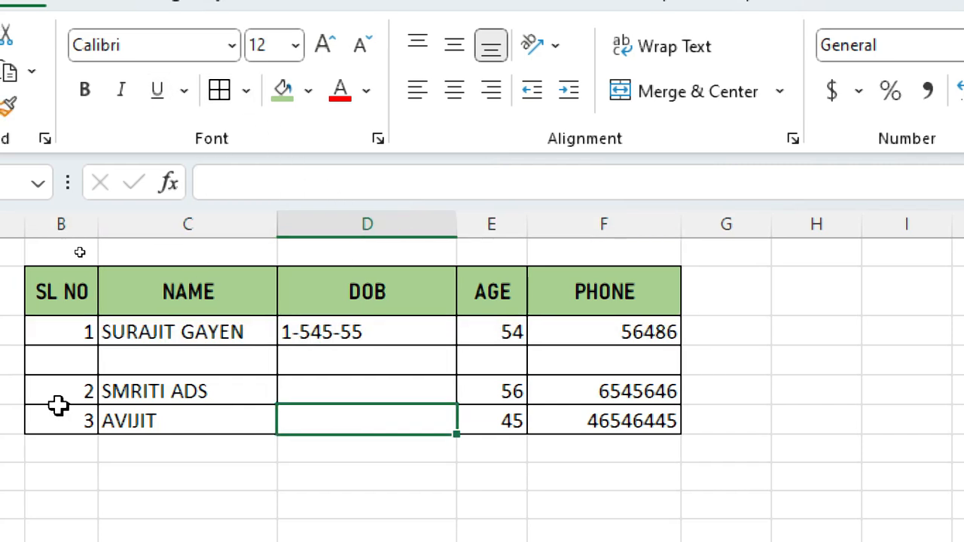
drag(58, 394, 671, 380)
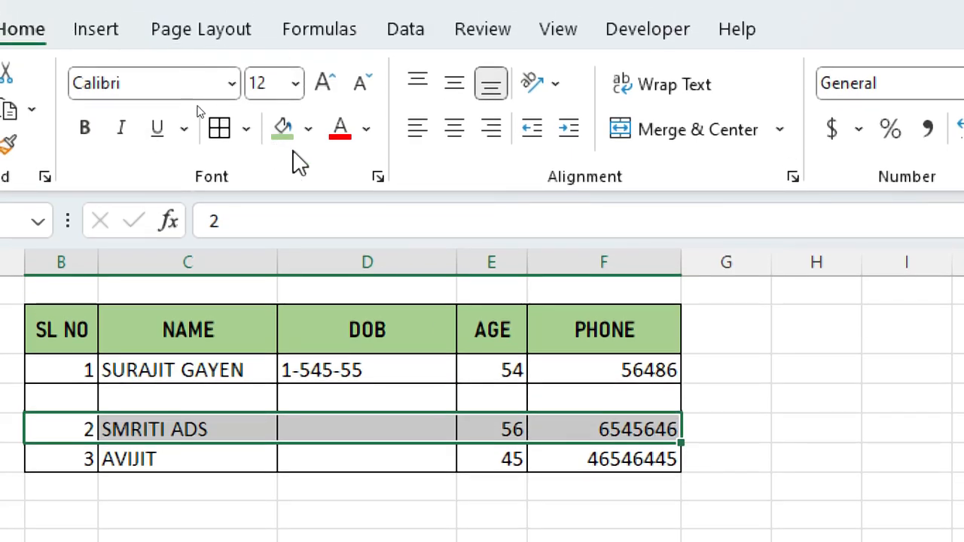
click(307, 129)
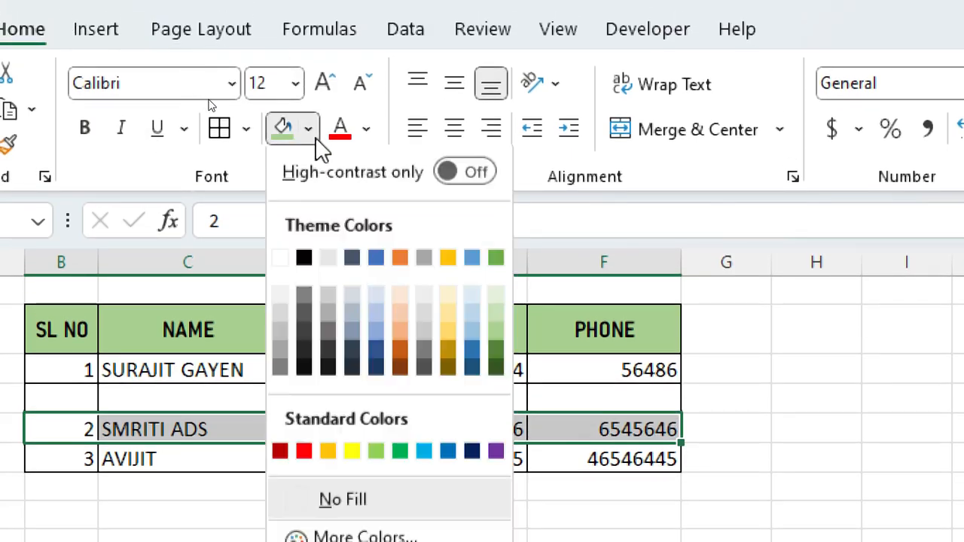
click(468, 329)
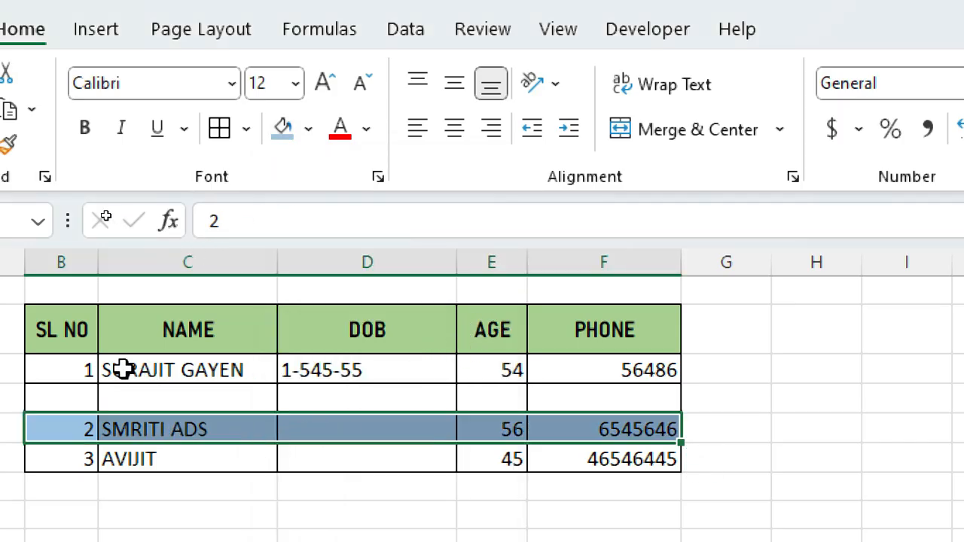
Colour the first record row's text dark green
drag(75, 370, 630, 368)
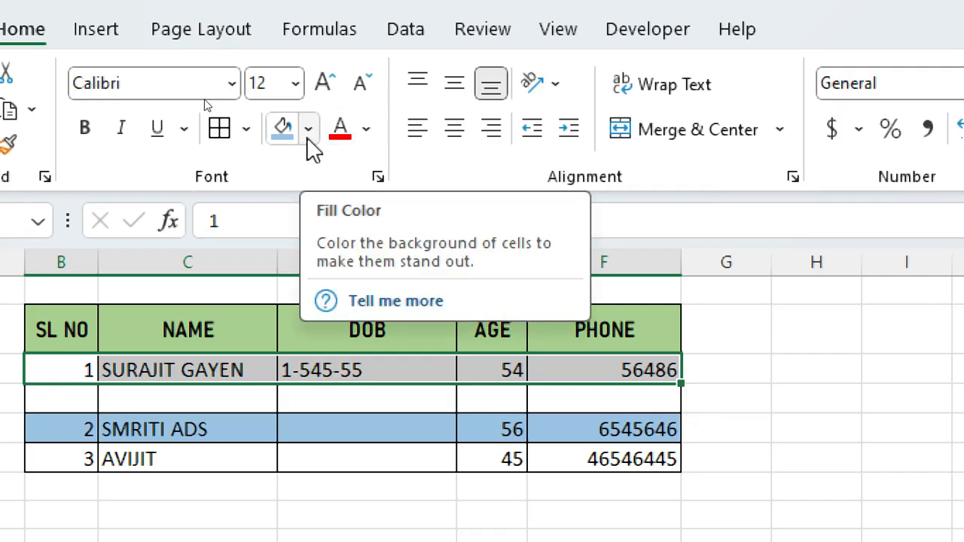
click(365, 132)
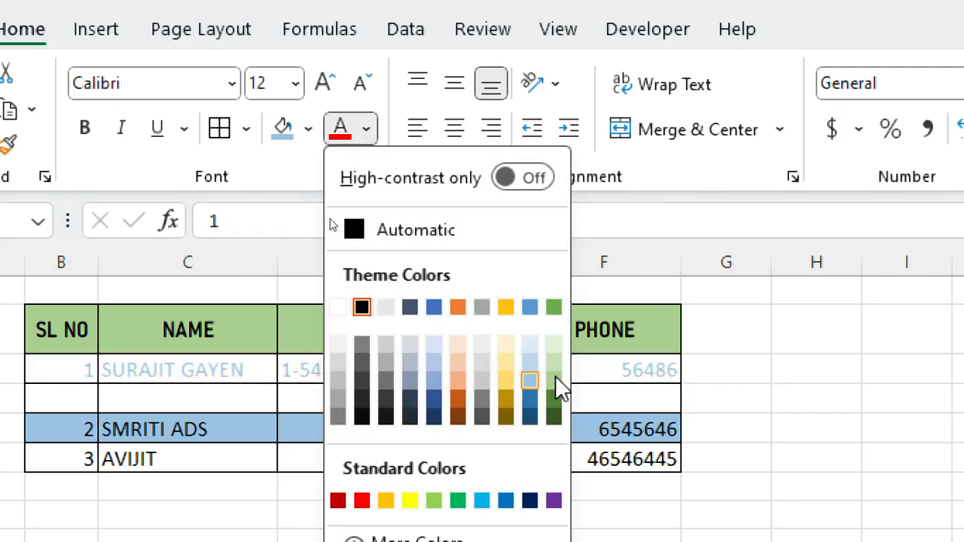
click(553, 413)
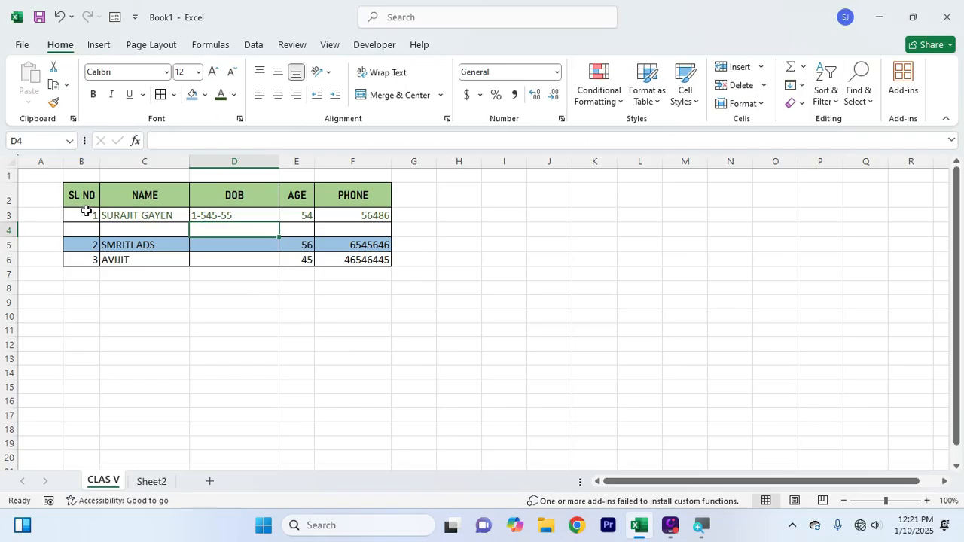
Apply Center and Middle Align to the records in B3:F6
drag(94, 211, 339, 256)
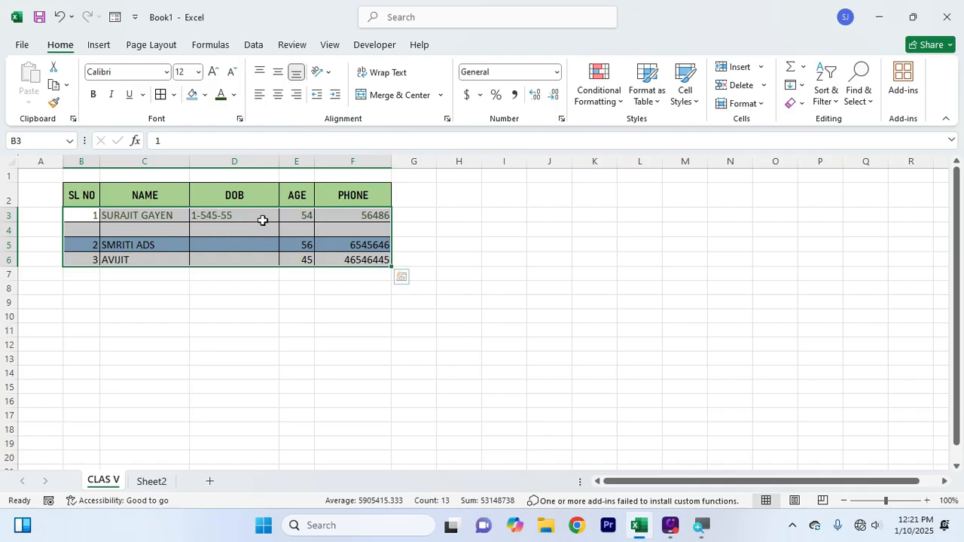
click(294, 96)
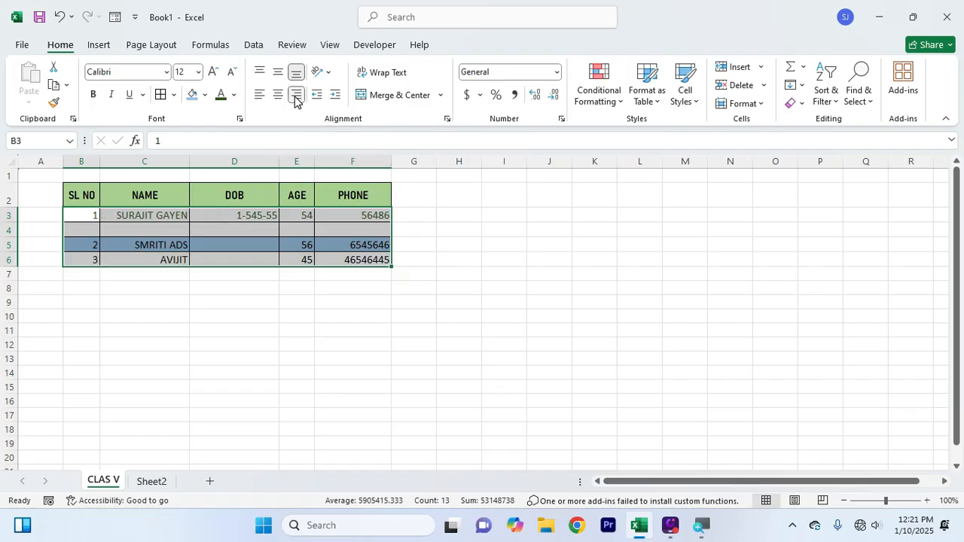
click(256, 95)
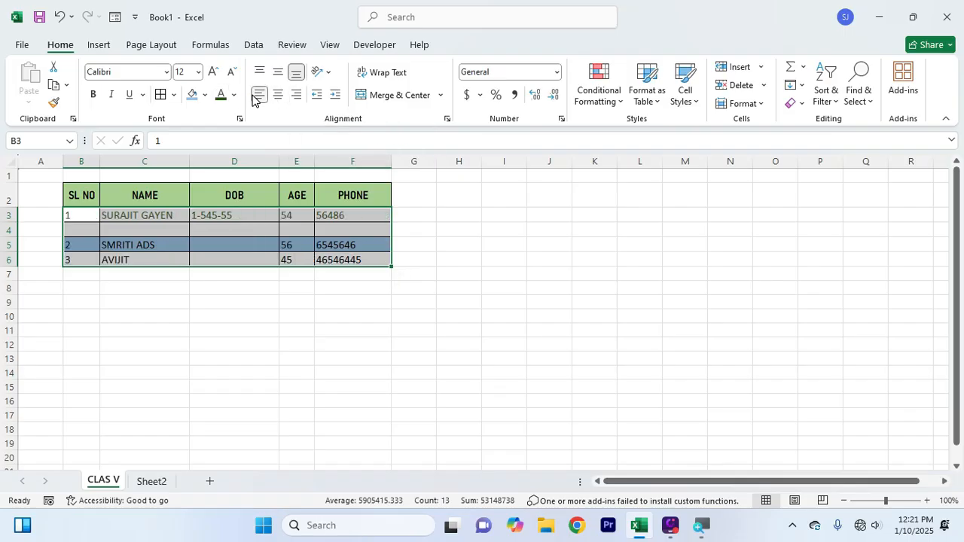
click(276, 97)
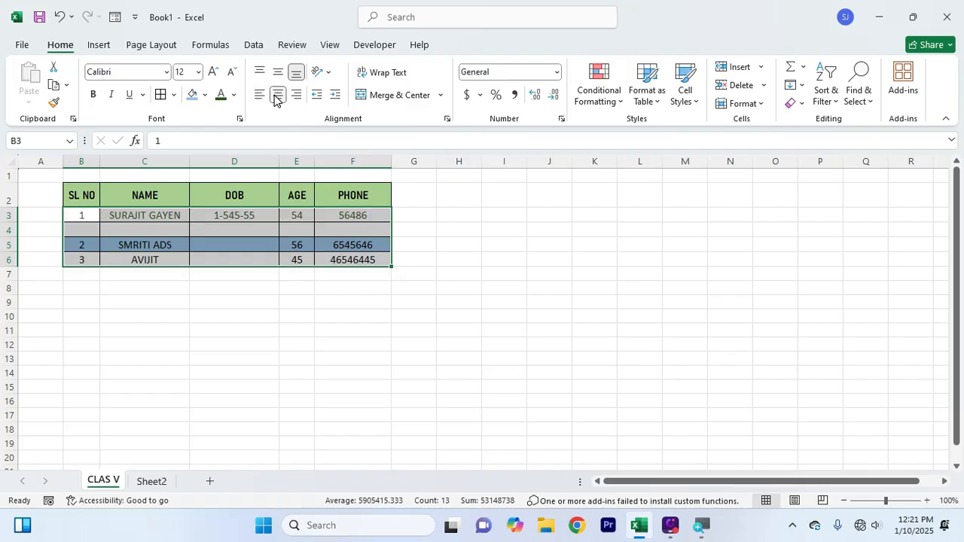
click(276, 73)
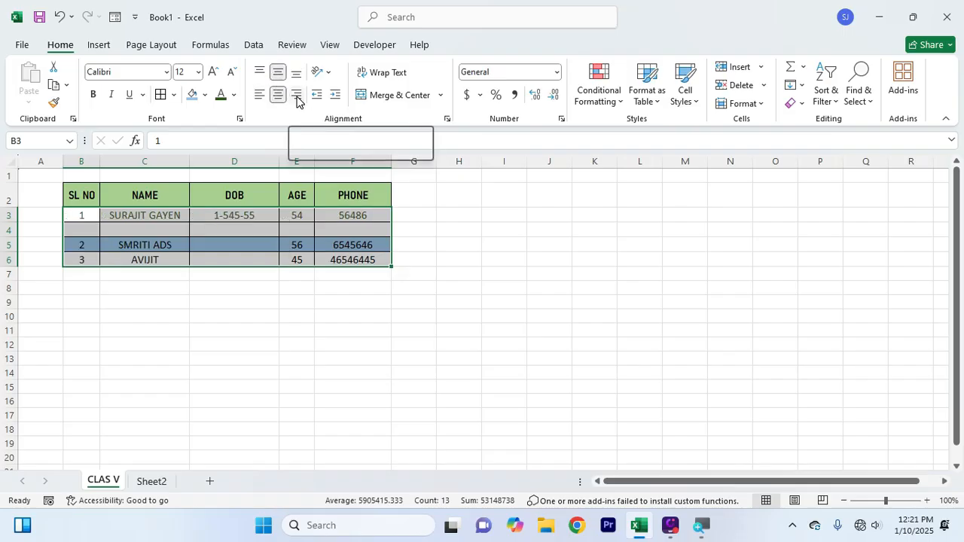
click(298, 102)
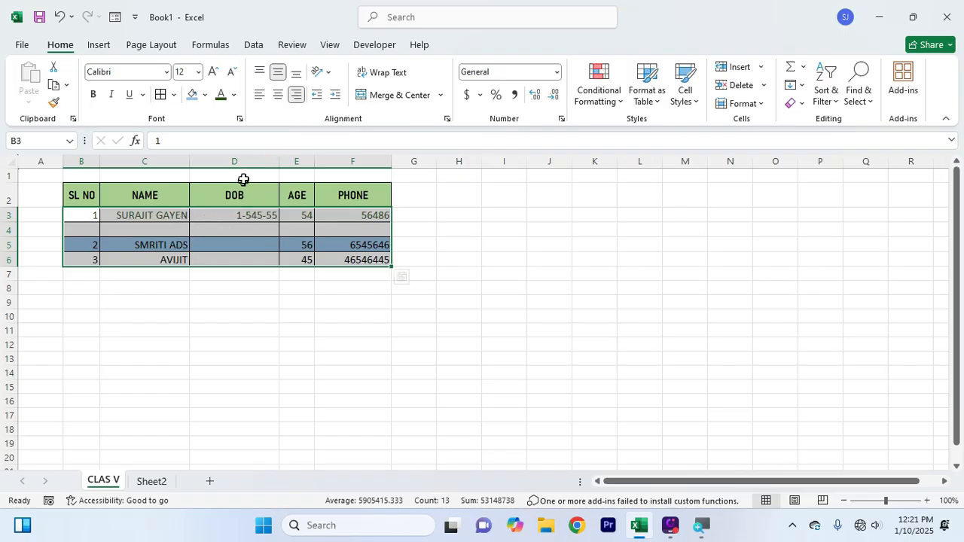
click(258, 96)
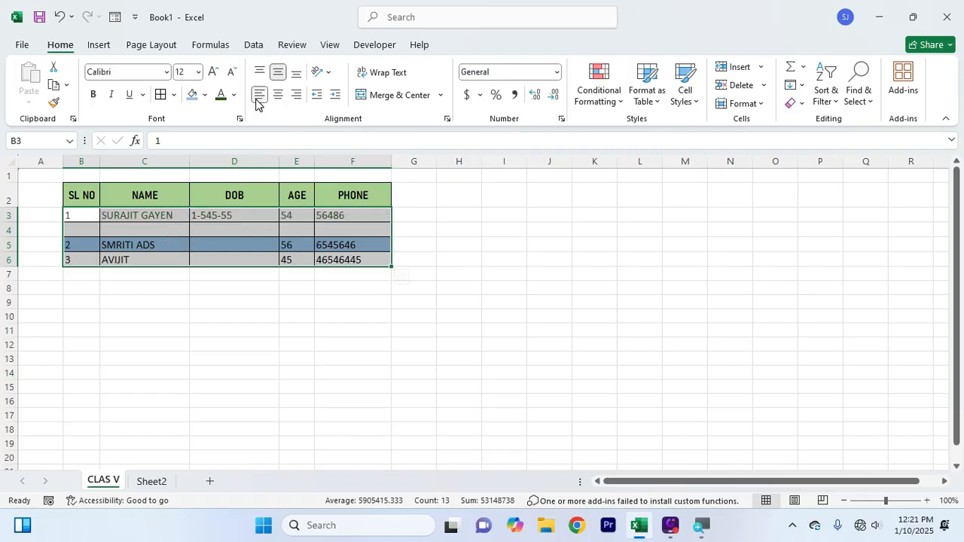
click(279, 96)
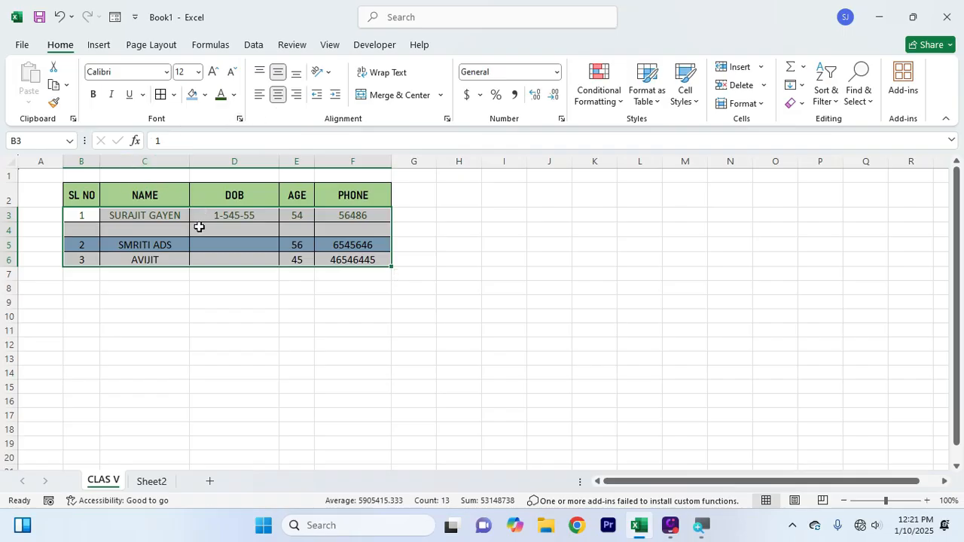
click(308, 303)
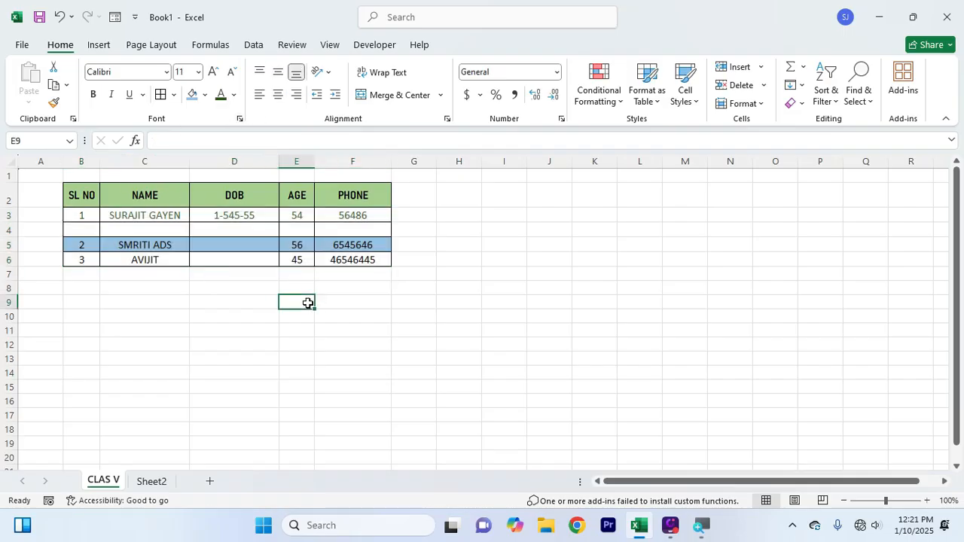